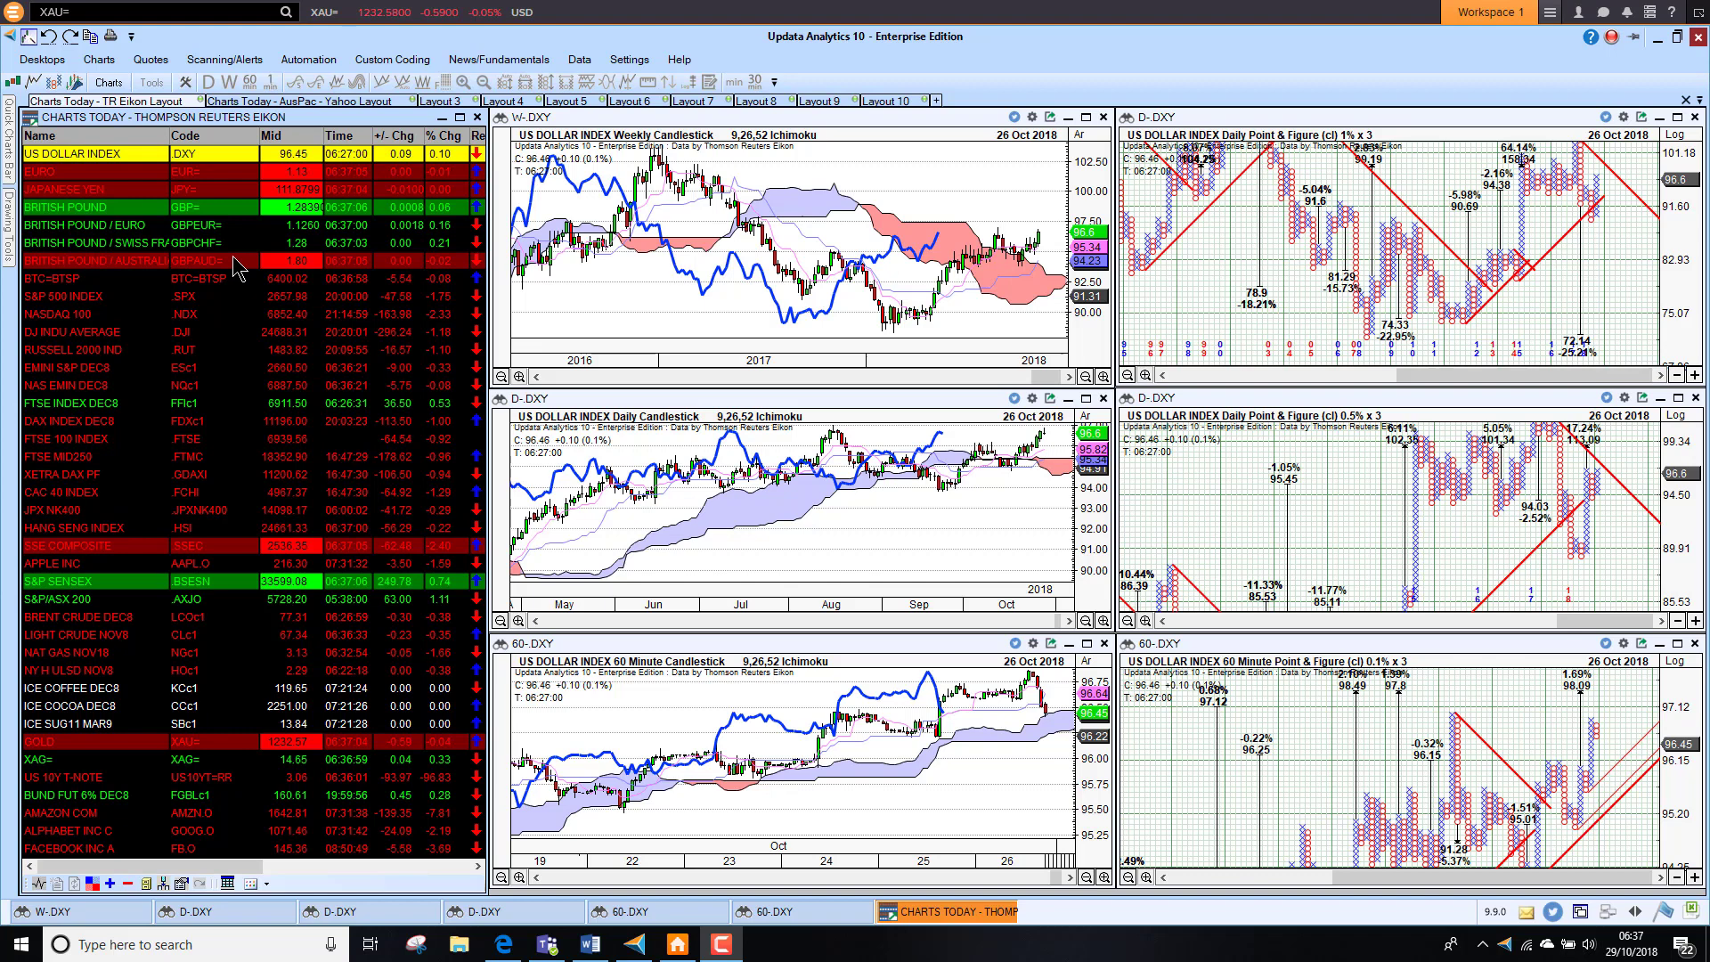
Step: Review the charts for the euro, the British pound, its euro, Swiss franc and Australian dollar crosses, and bitcoin (BTC=BTSP)
click(79, 173)
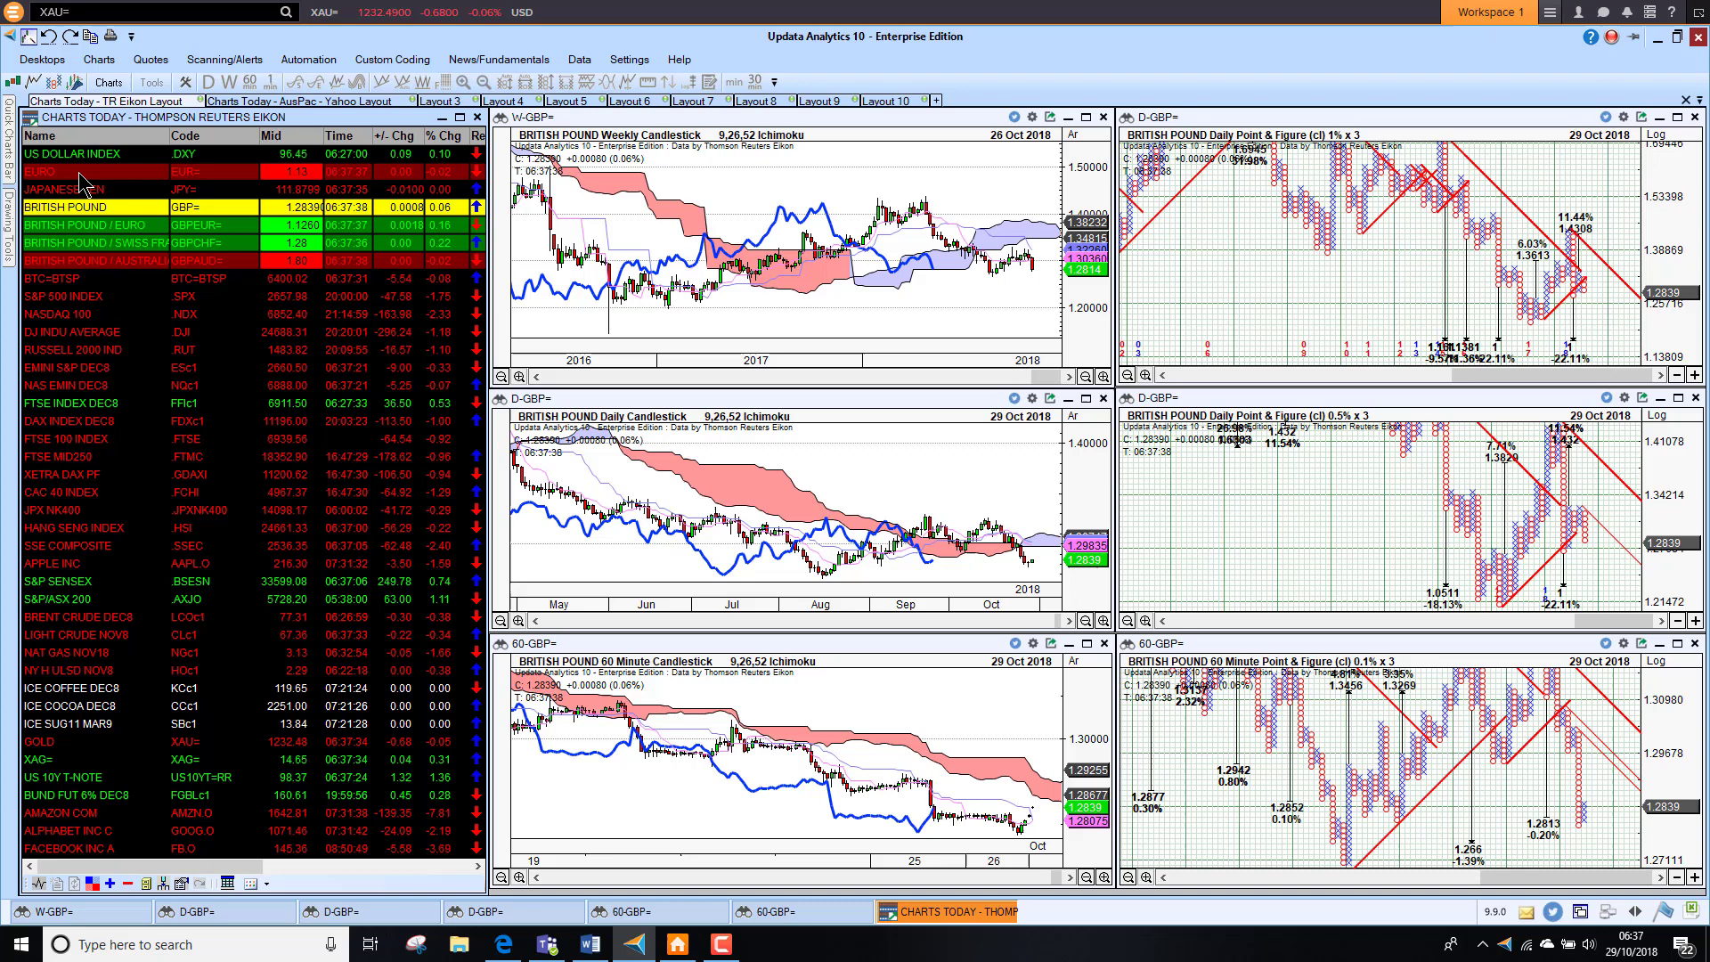
key(Down)
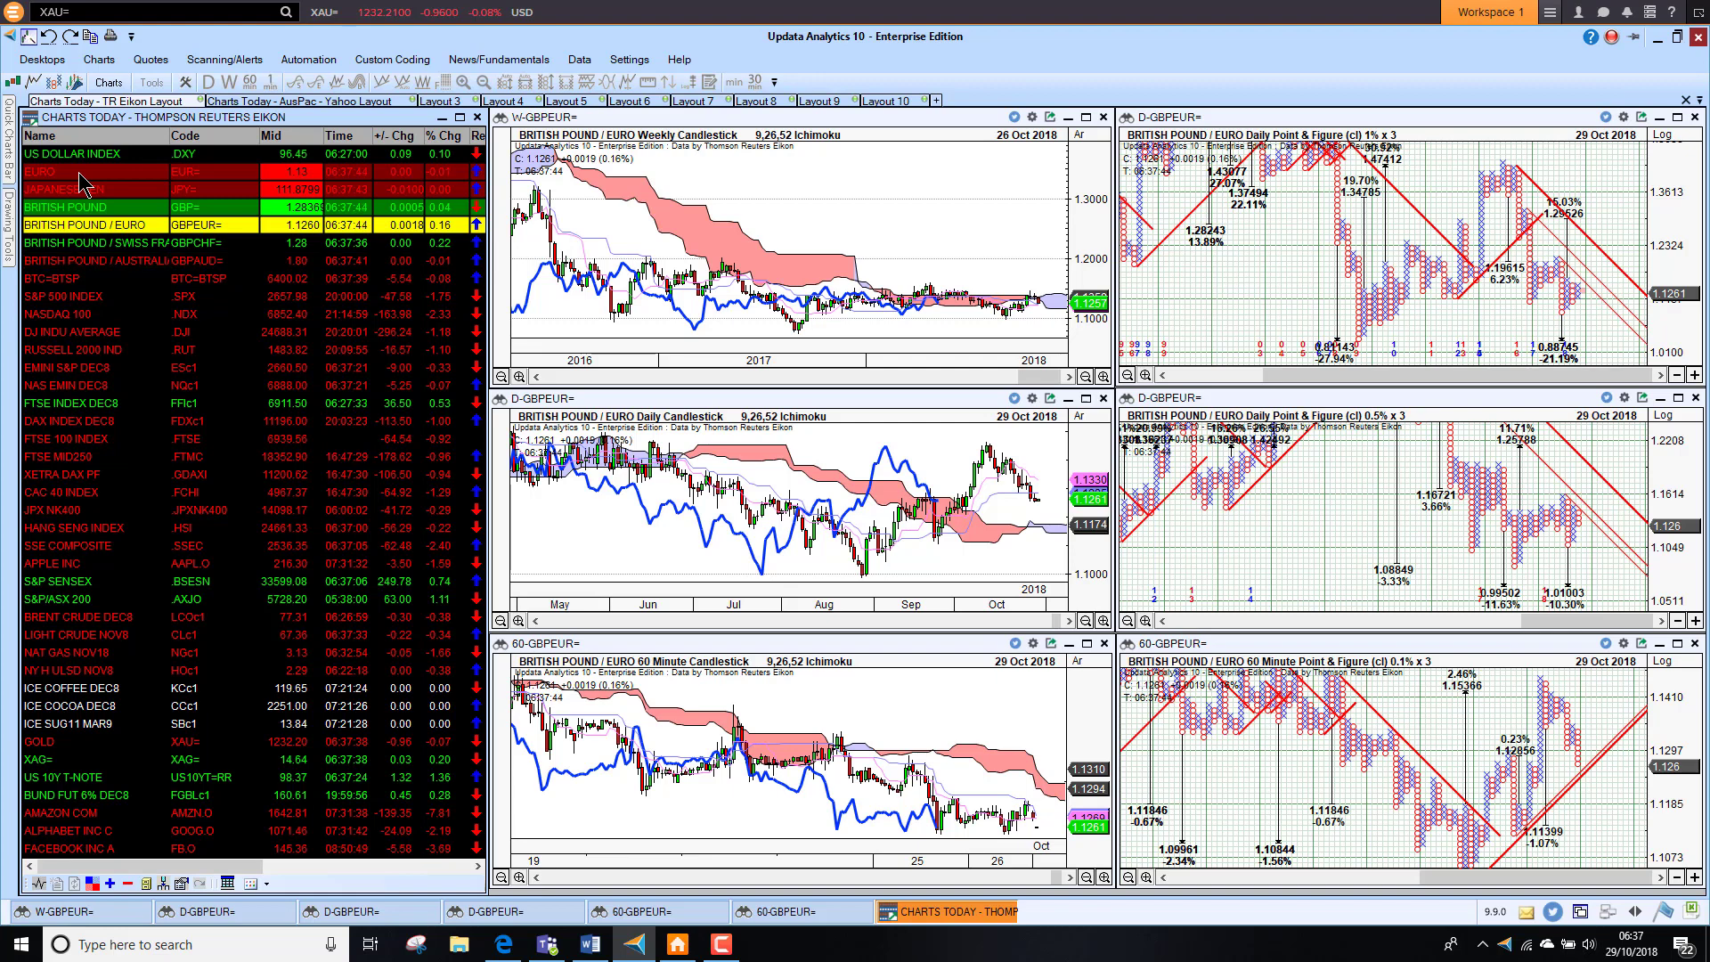
key(Down)
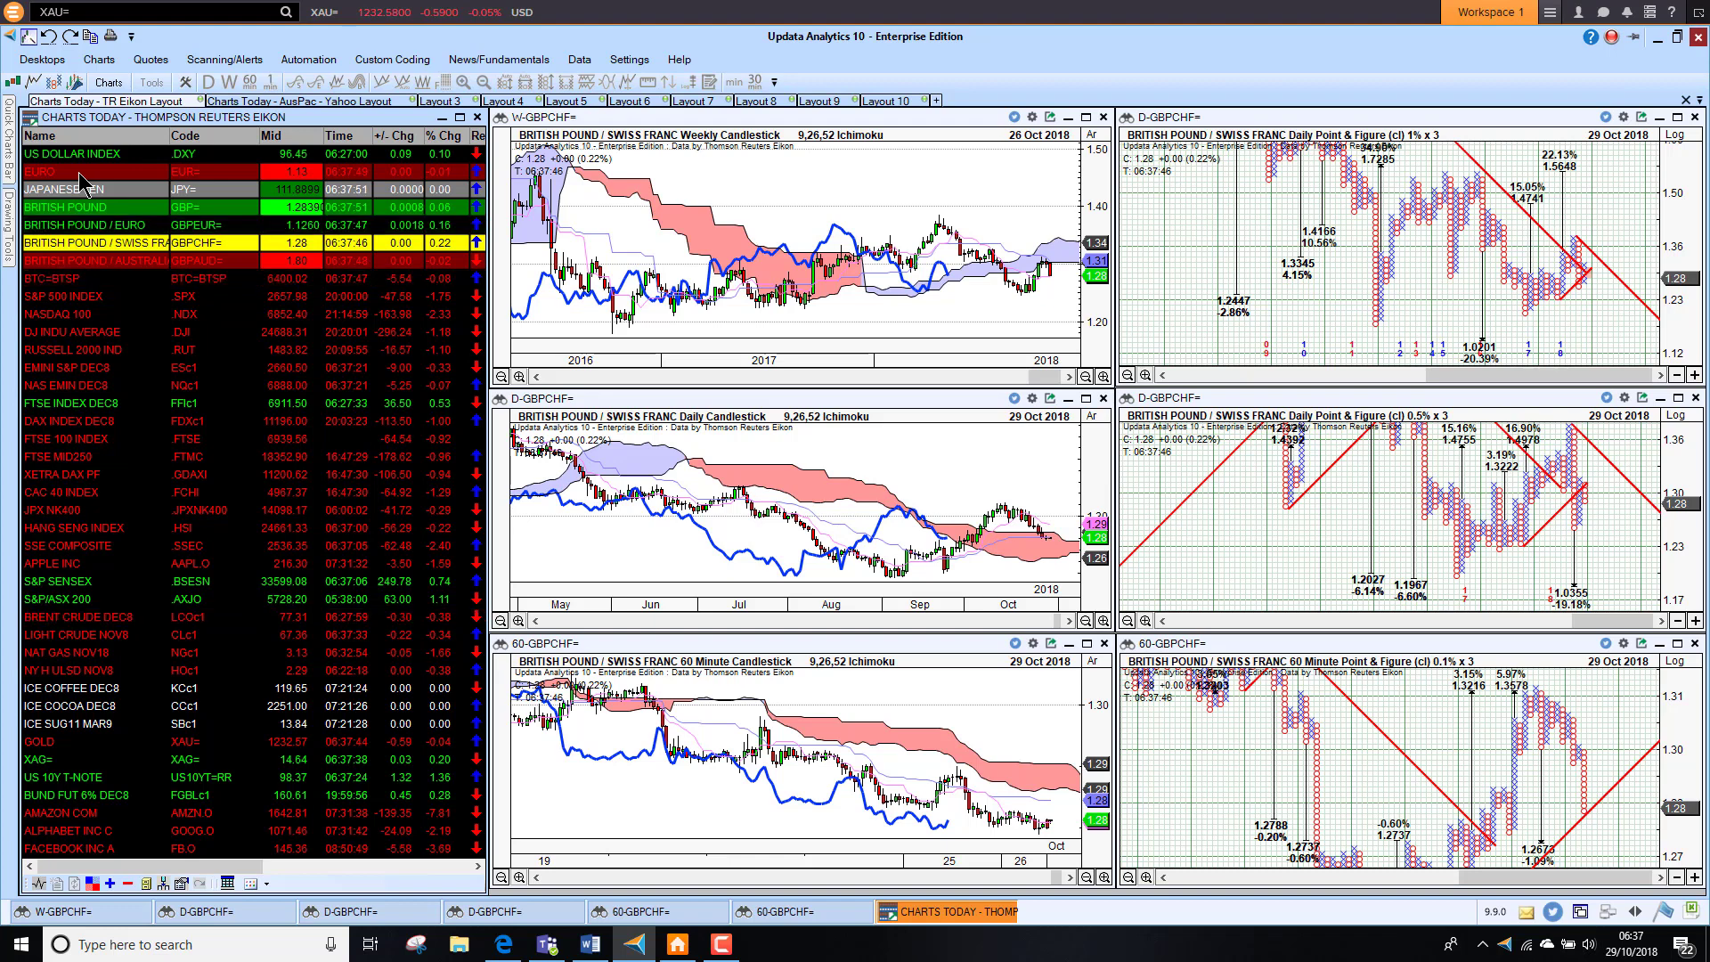
key(Down)
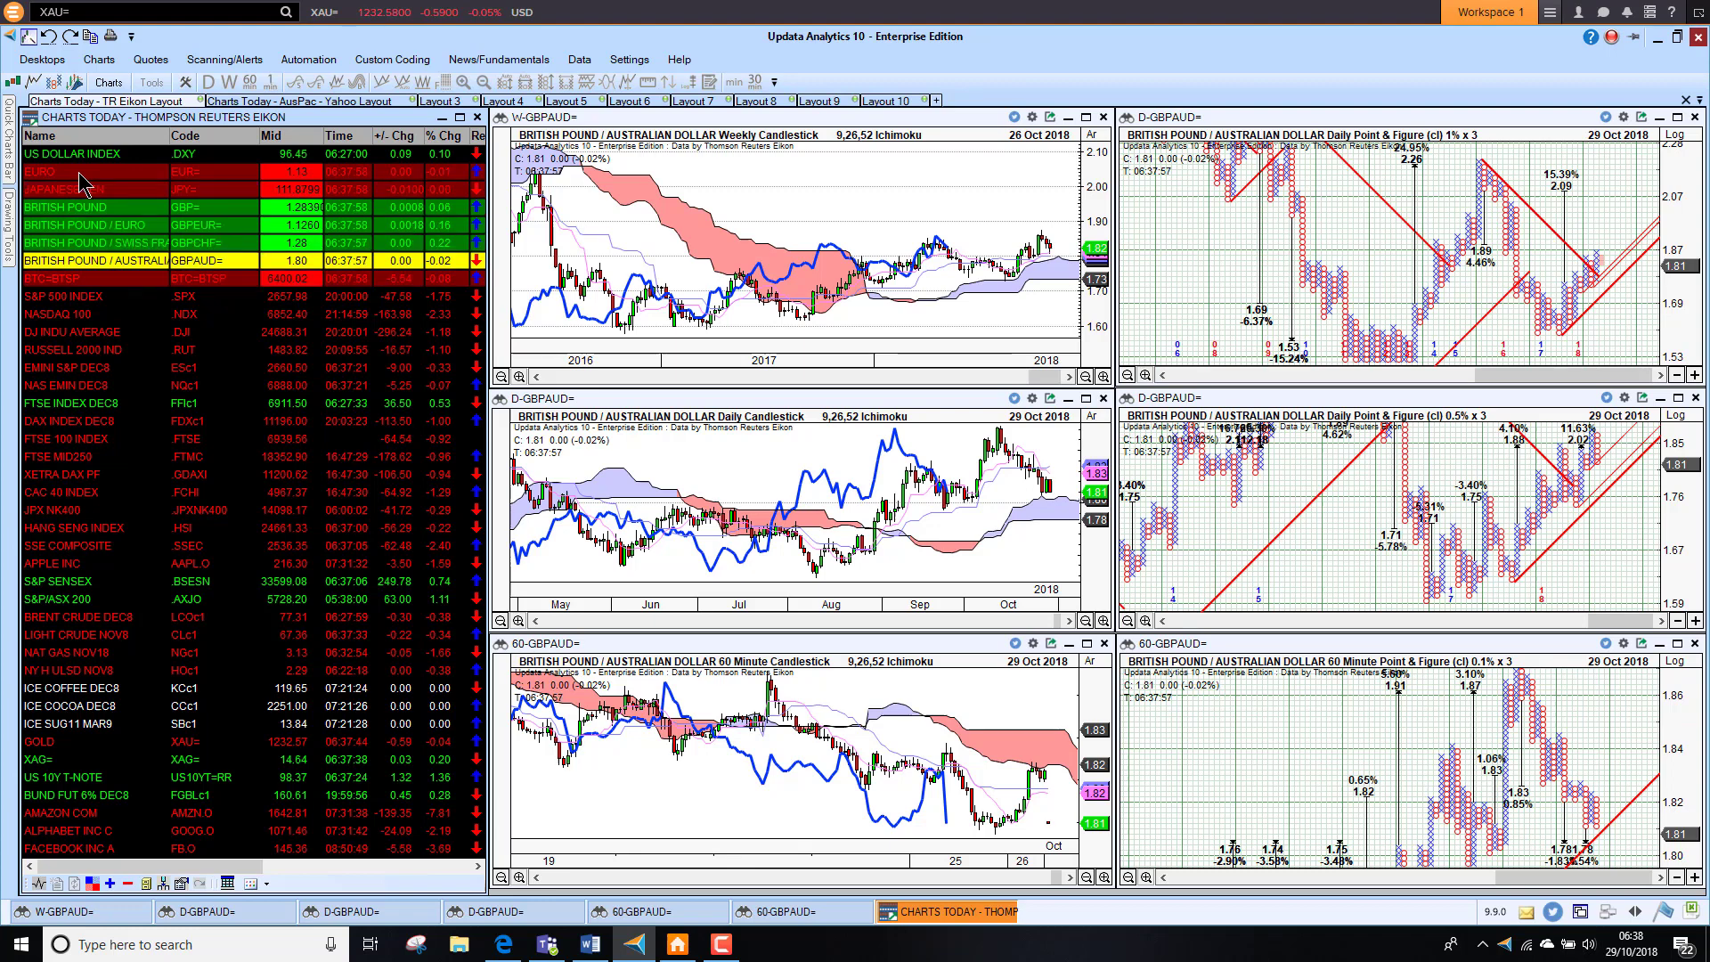
click(80, 282)
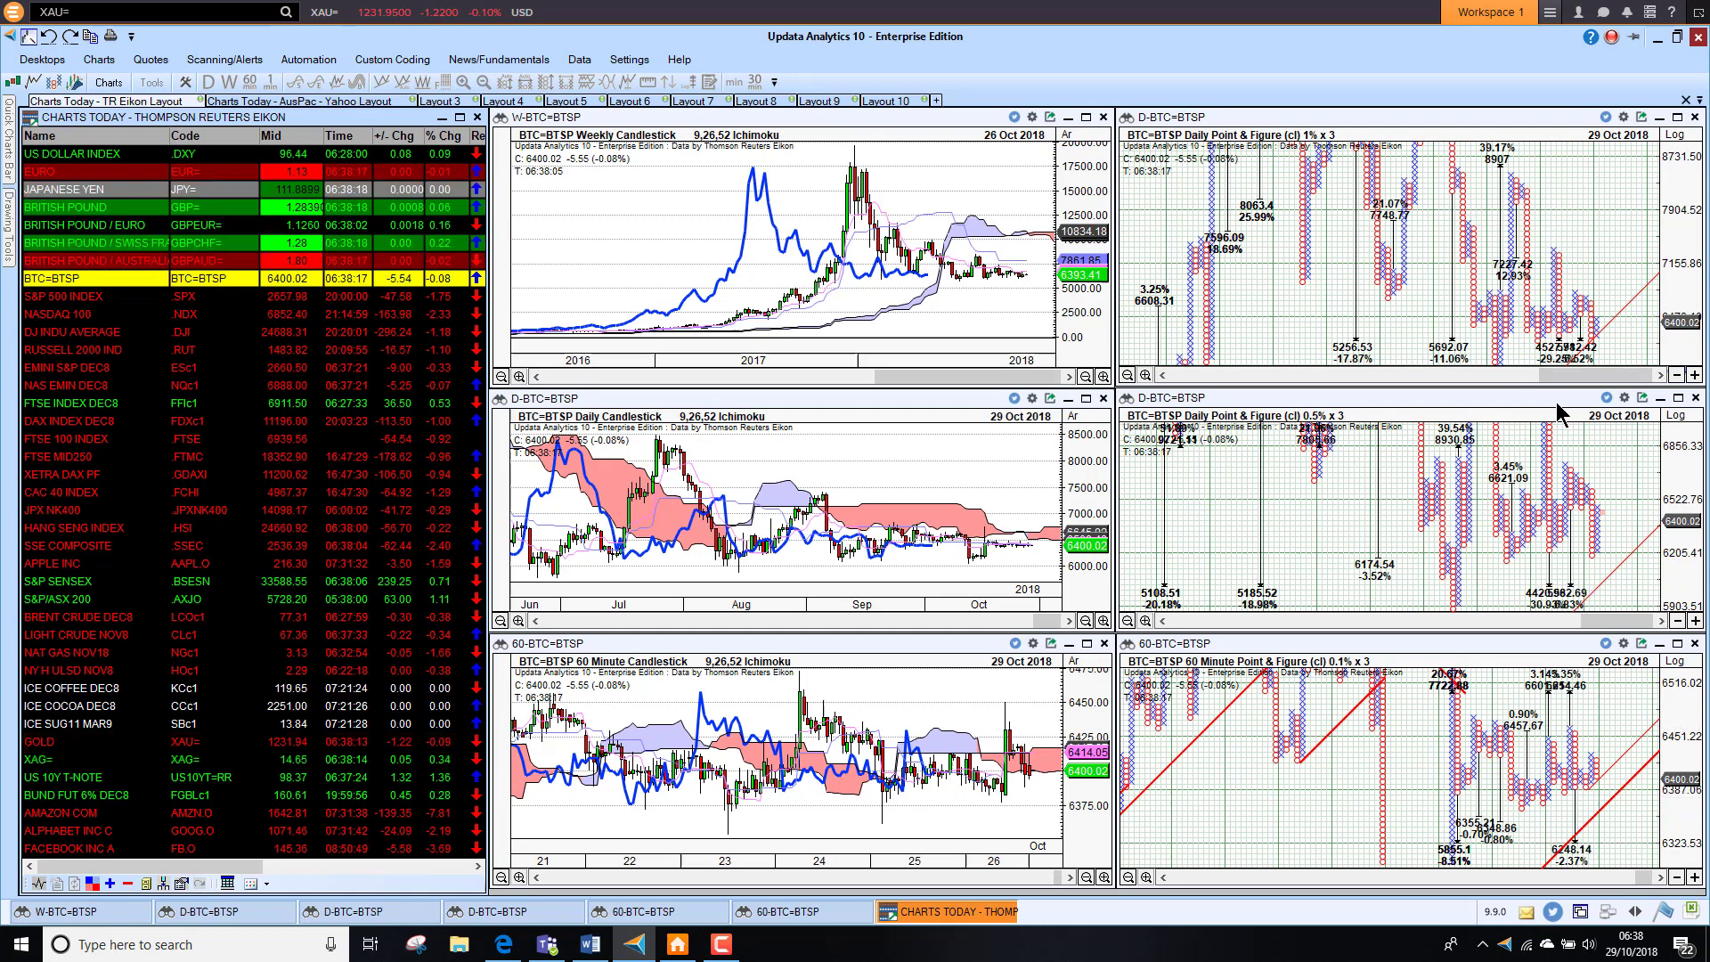
Step: Review the charts for the US cash indices: S&P 500, NASDAQ 100, DJ INDU AVERAGE and RUSSELL 2000
click(68, 302)
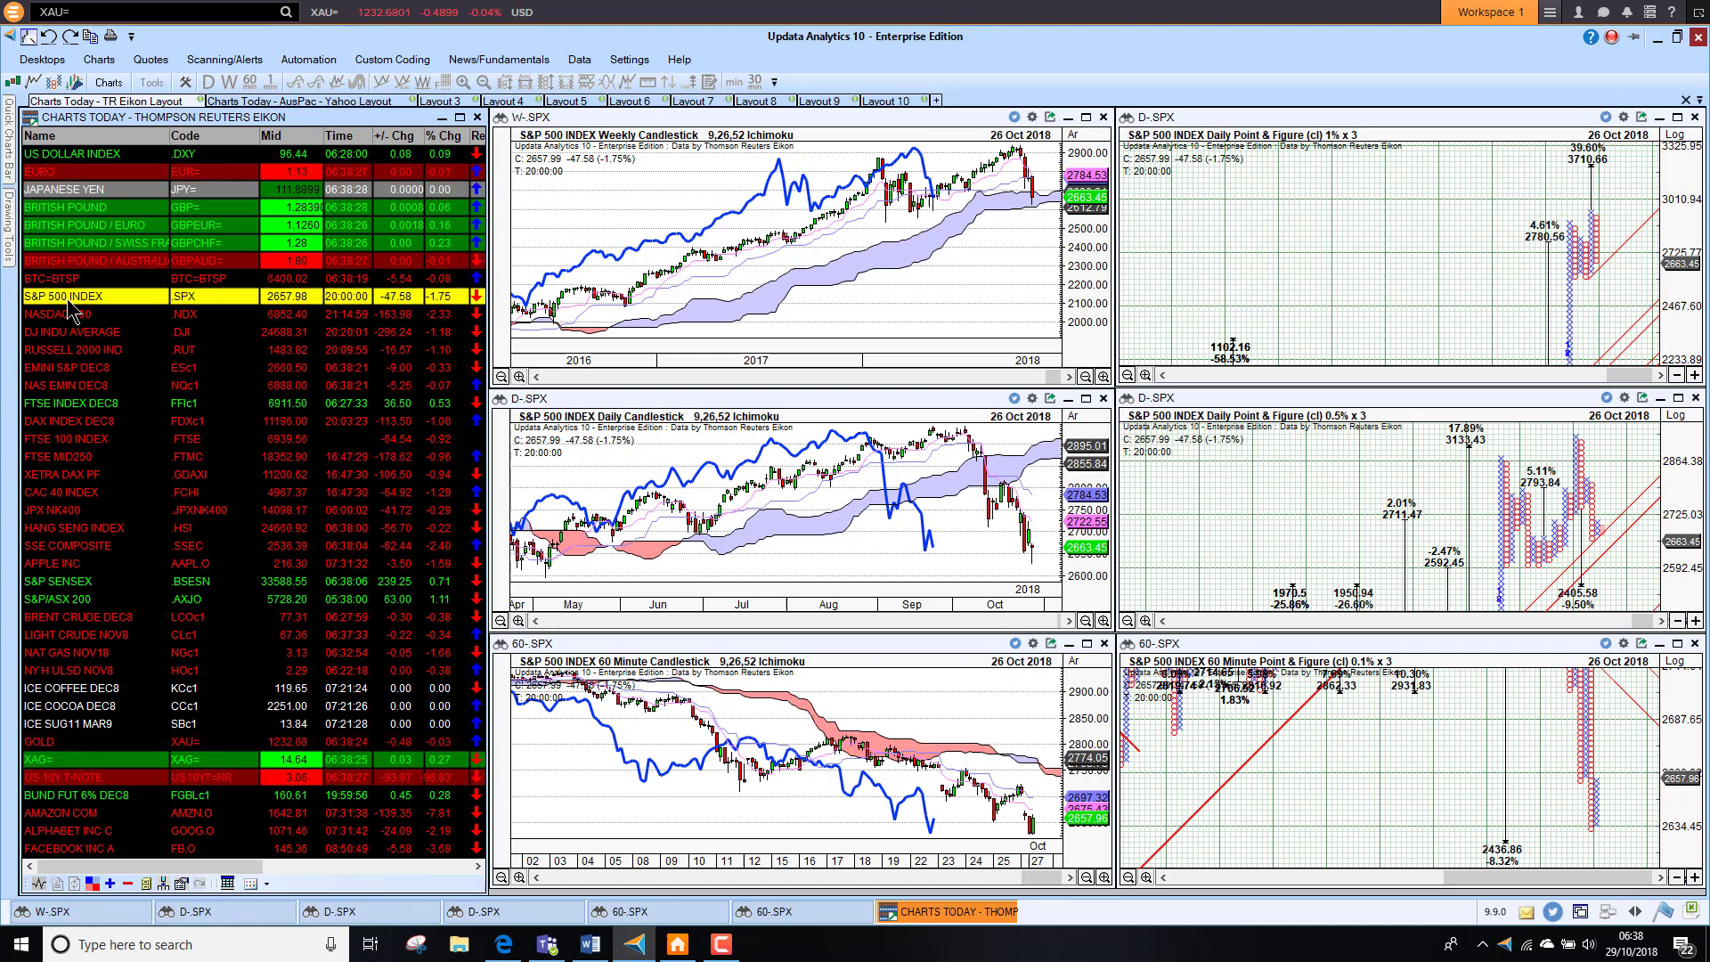
click(71, 311)
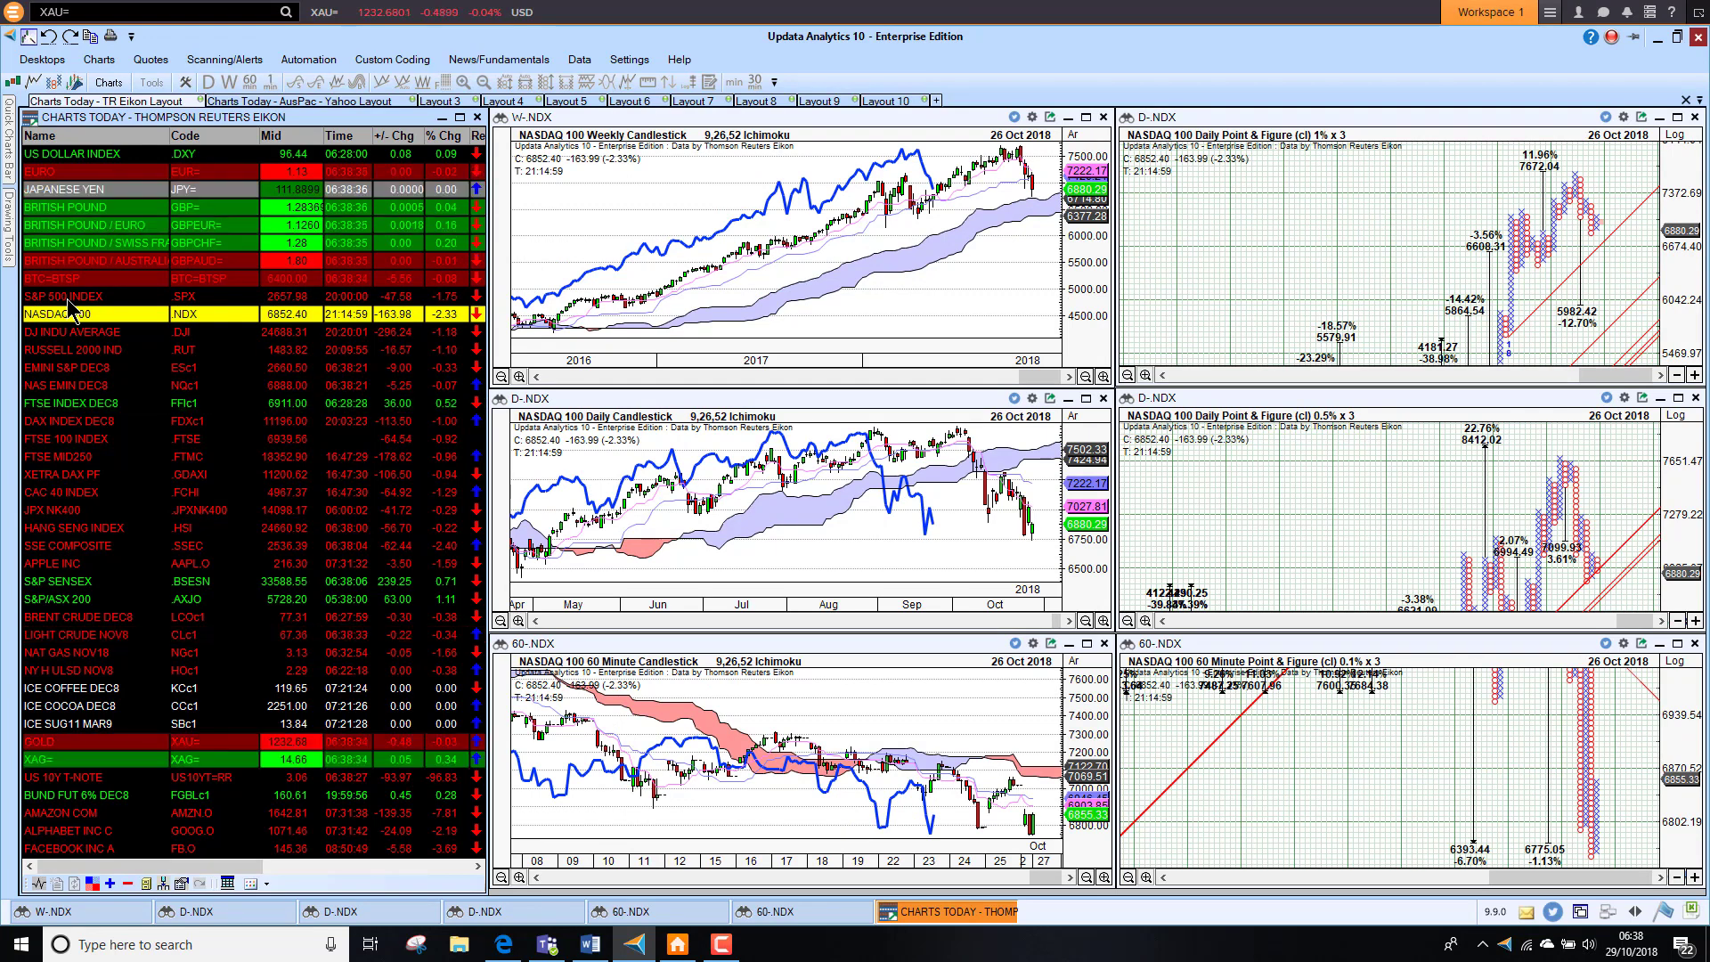
key(Down)
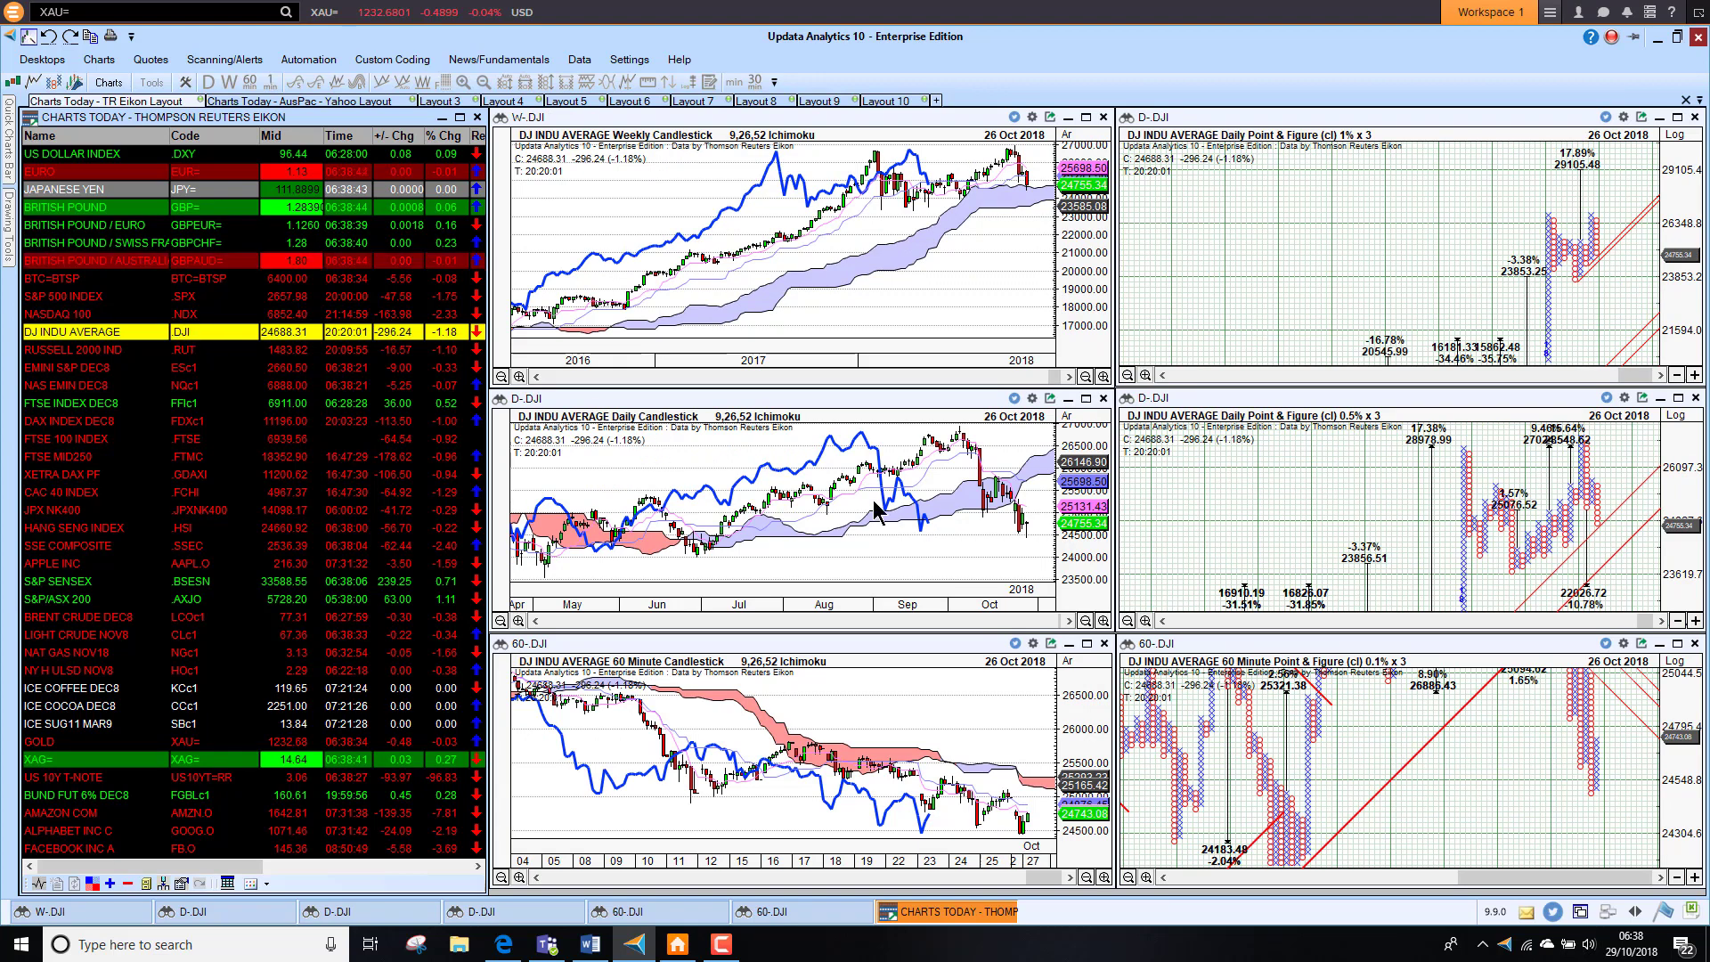
key(Down)
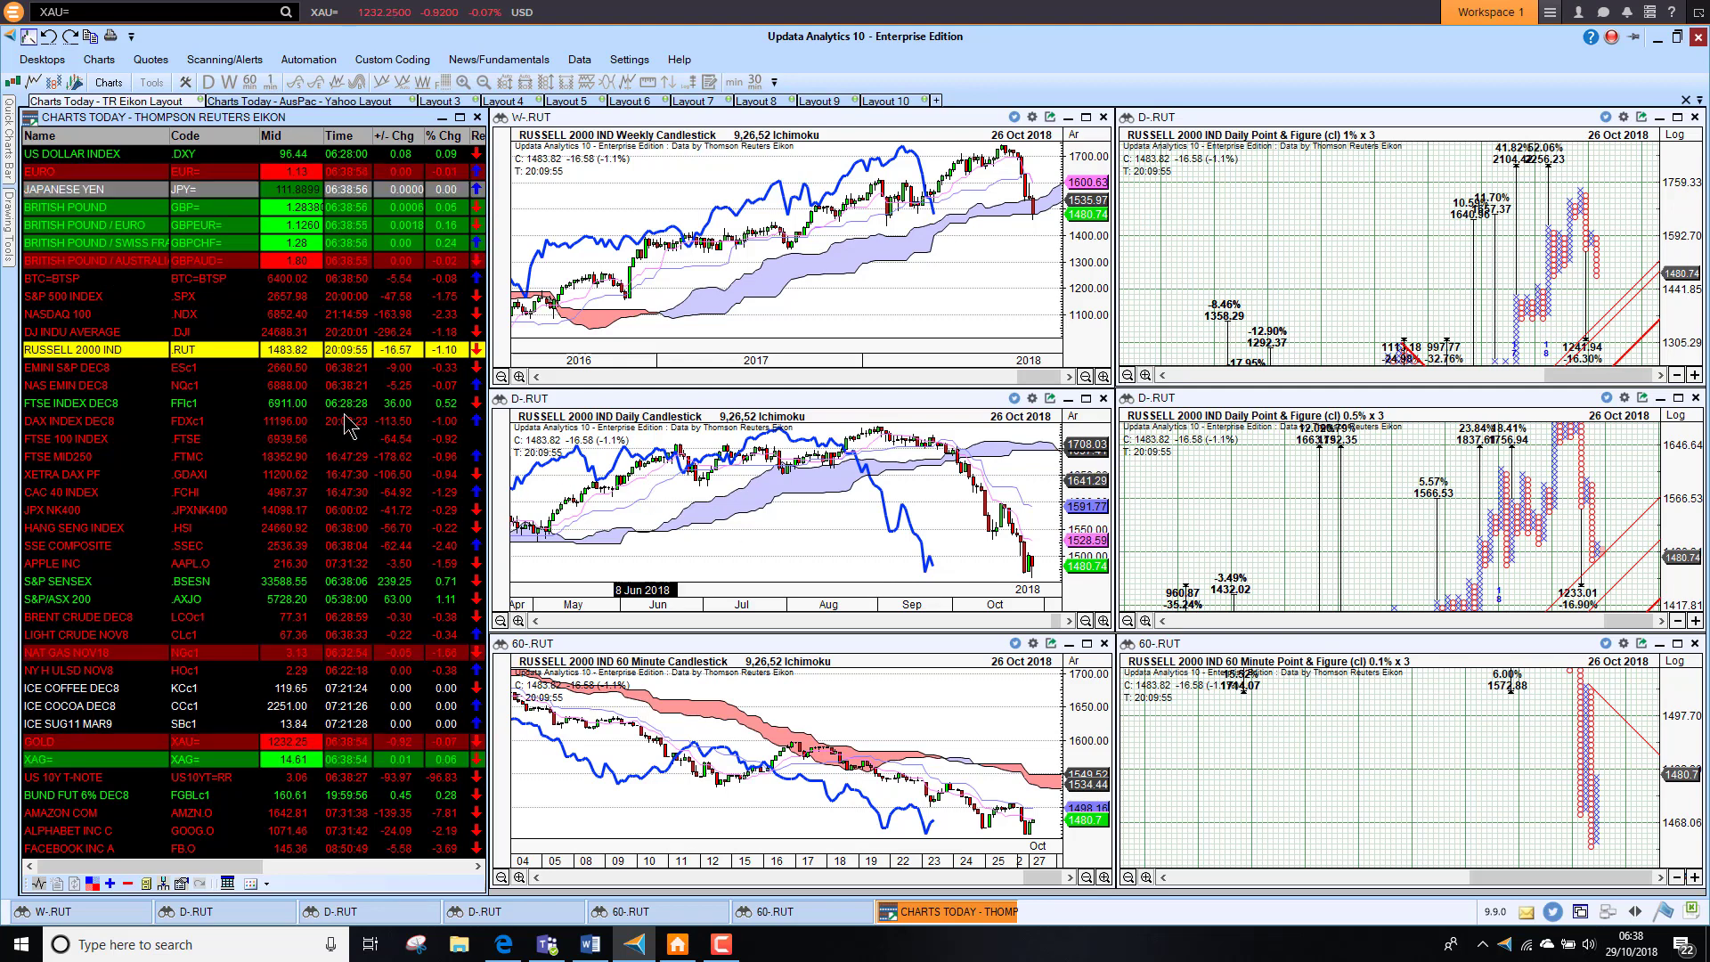
Step: Review the charts for the December index futures: EMINI S&P, NAS EMIN, FTSE INDEX and DAX INDEX
click(96, 371)
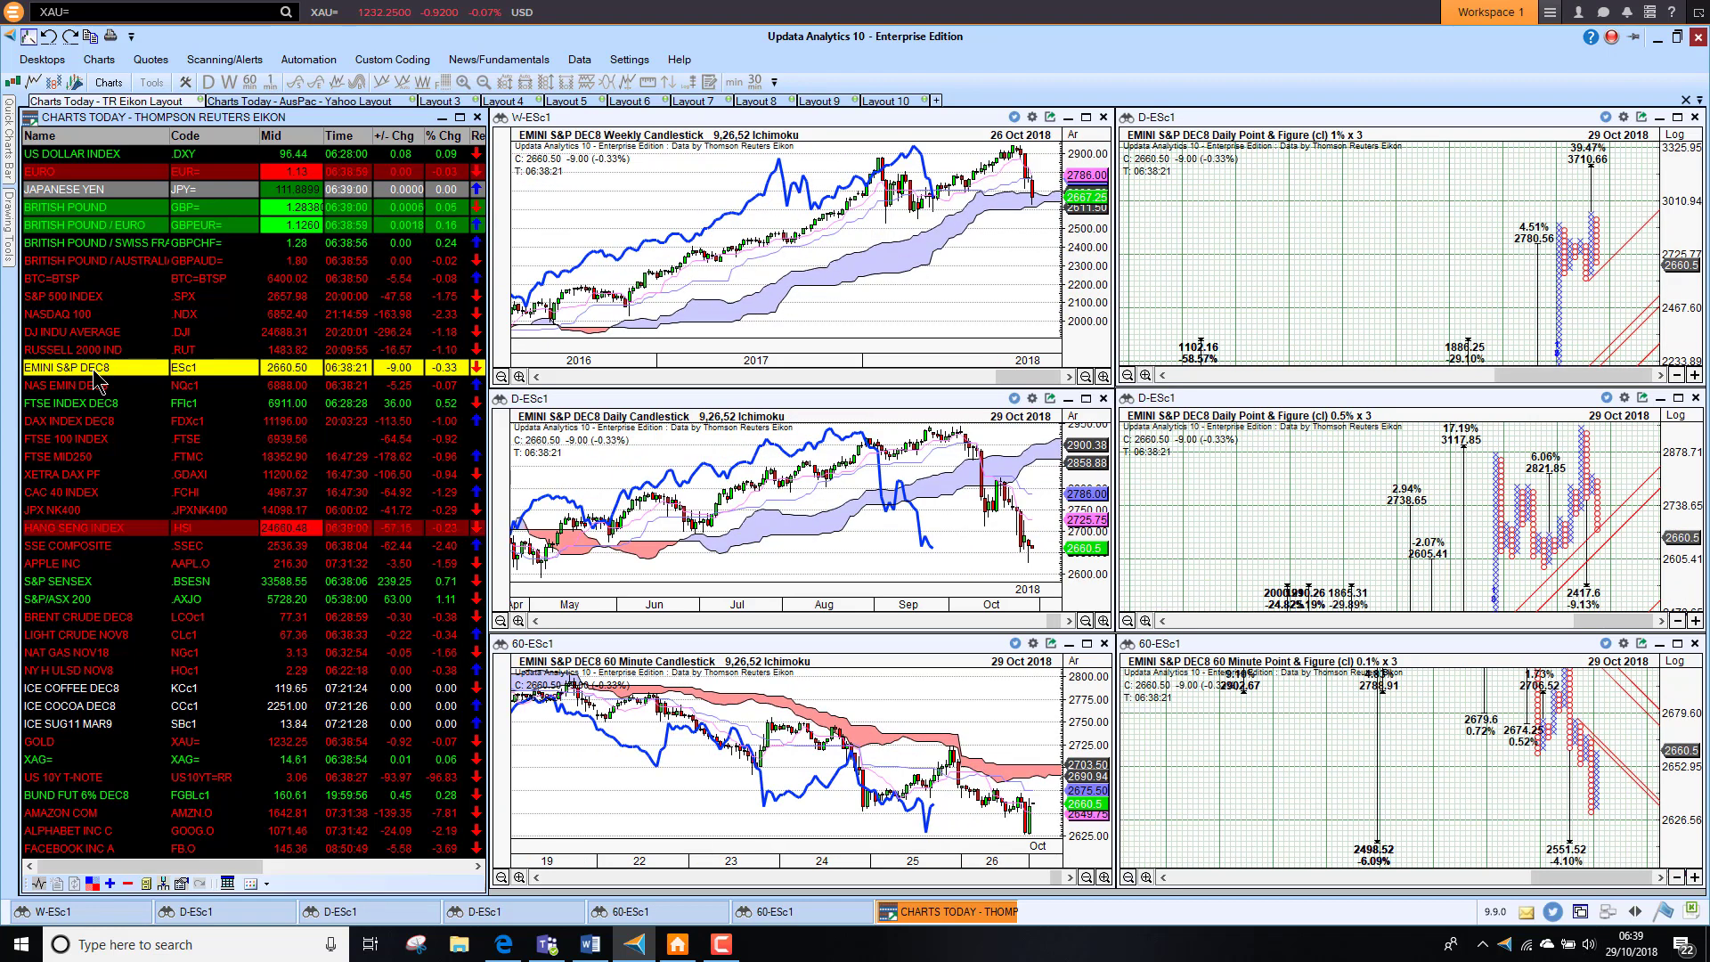
key(Down)
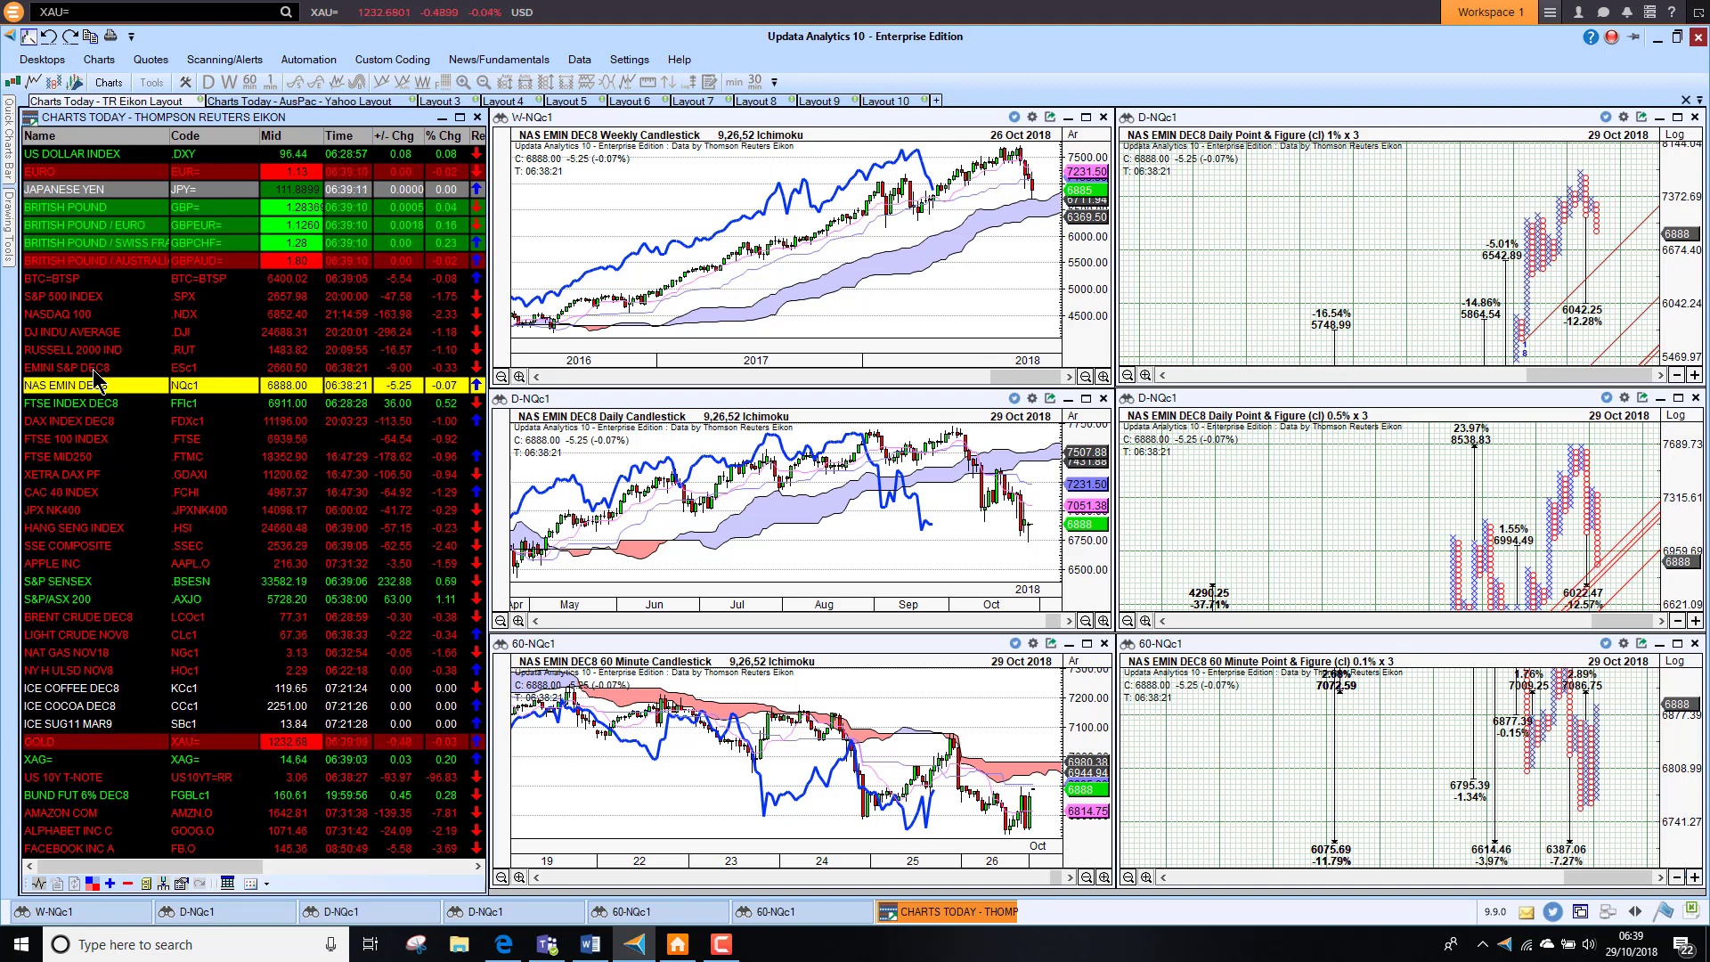
key(Down)
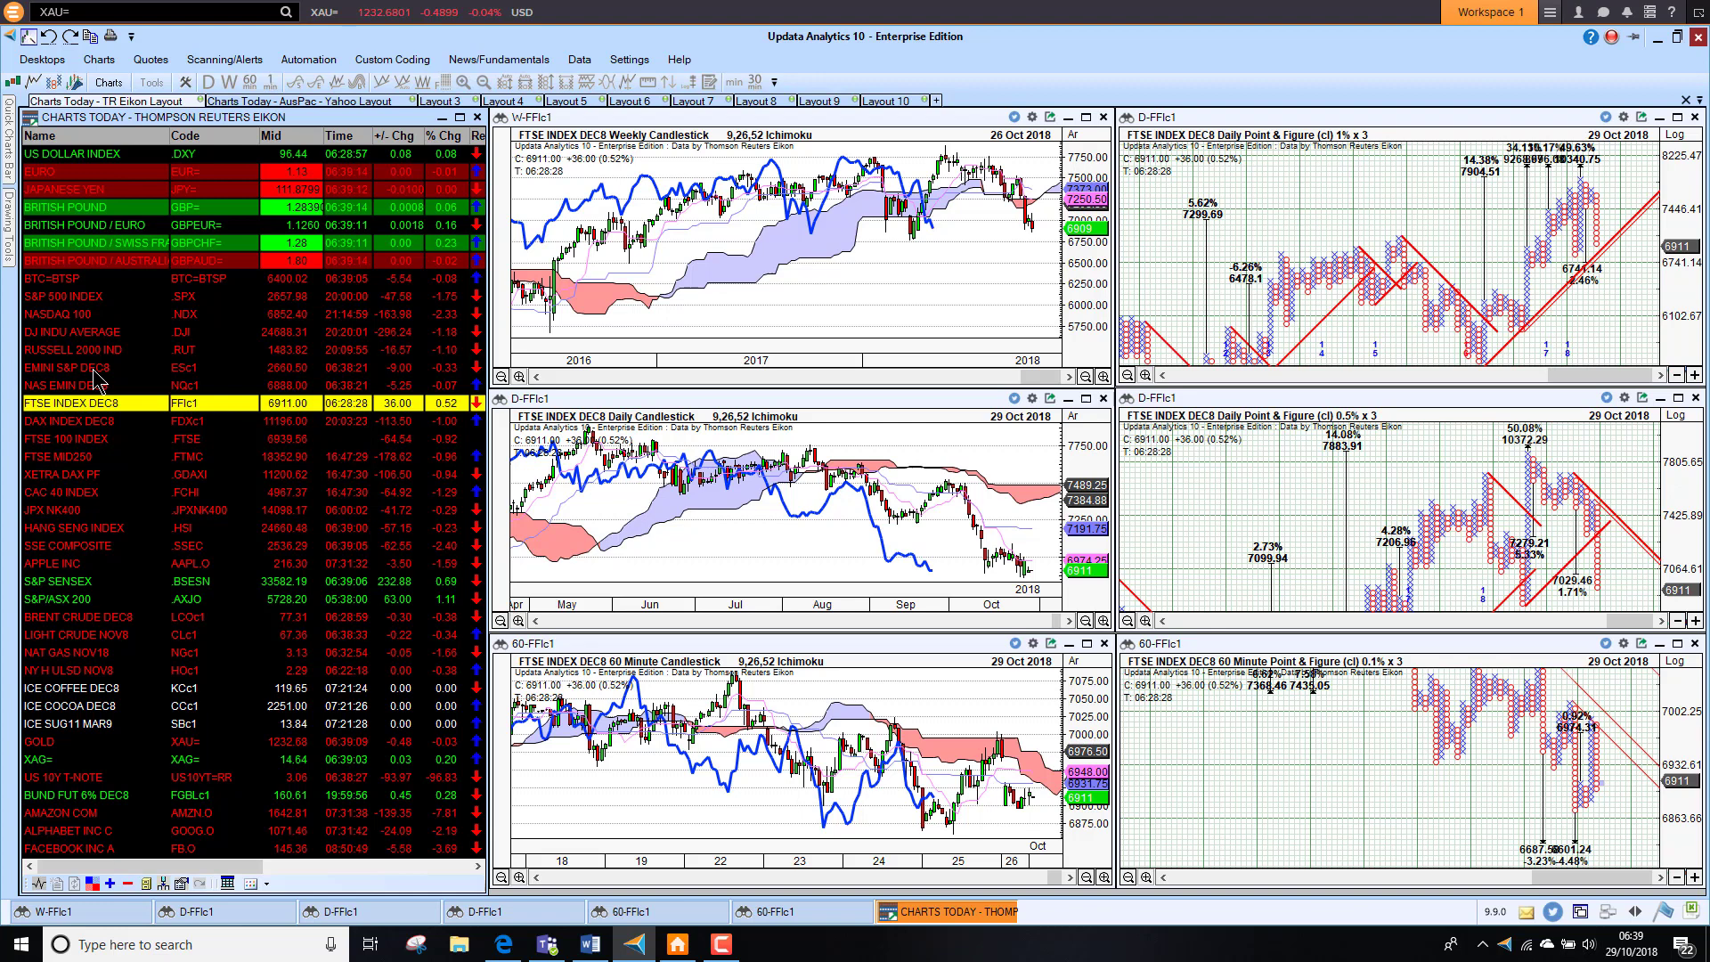
key(Down)
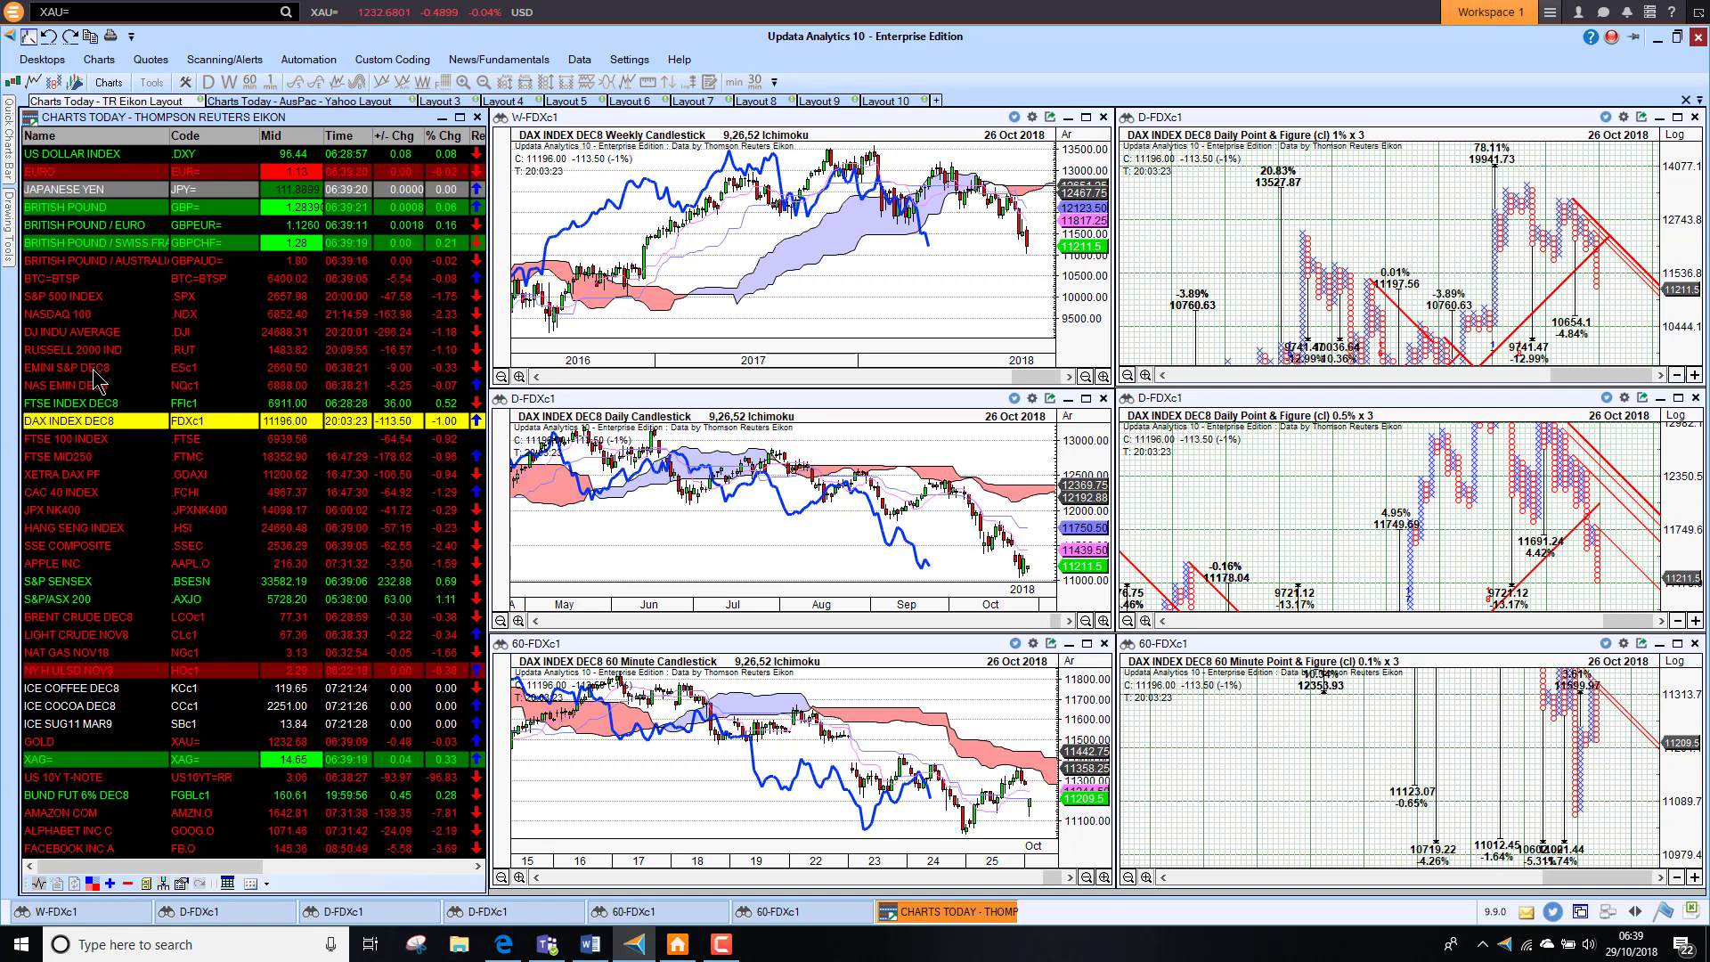
Step: Review the charts for the European cash indices FTSE 100, FTSE MID250 and XETRA DAX
key(Down)
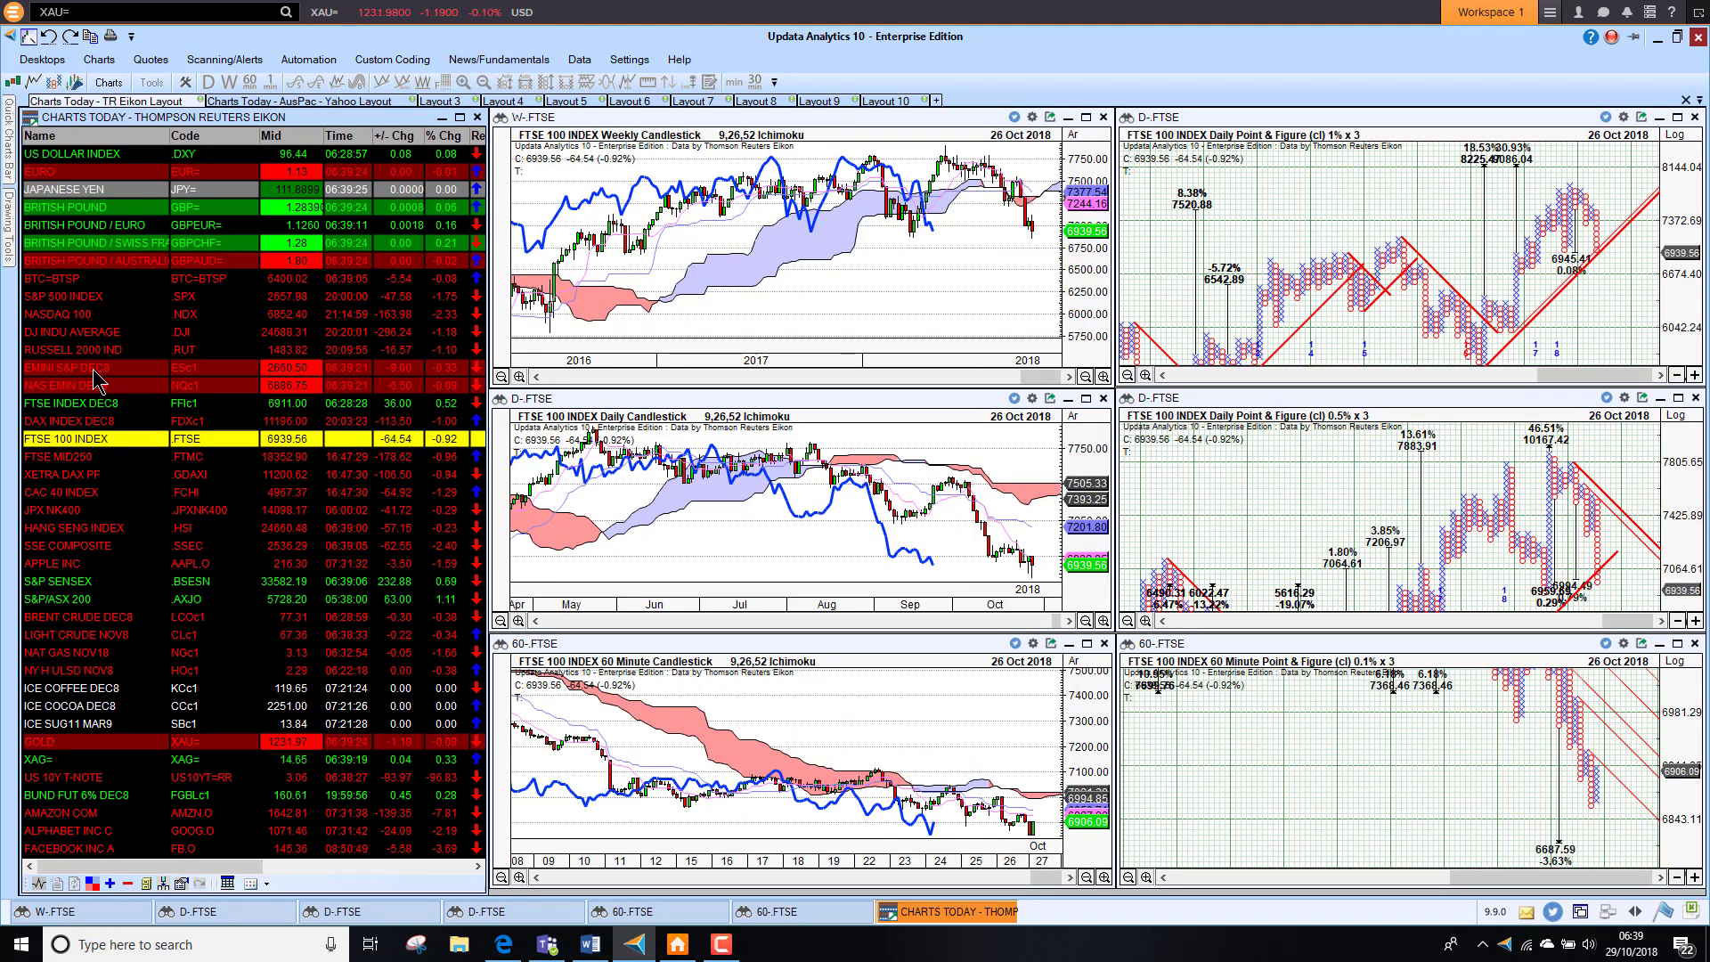
click(94, 372)
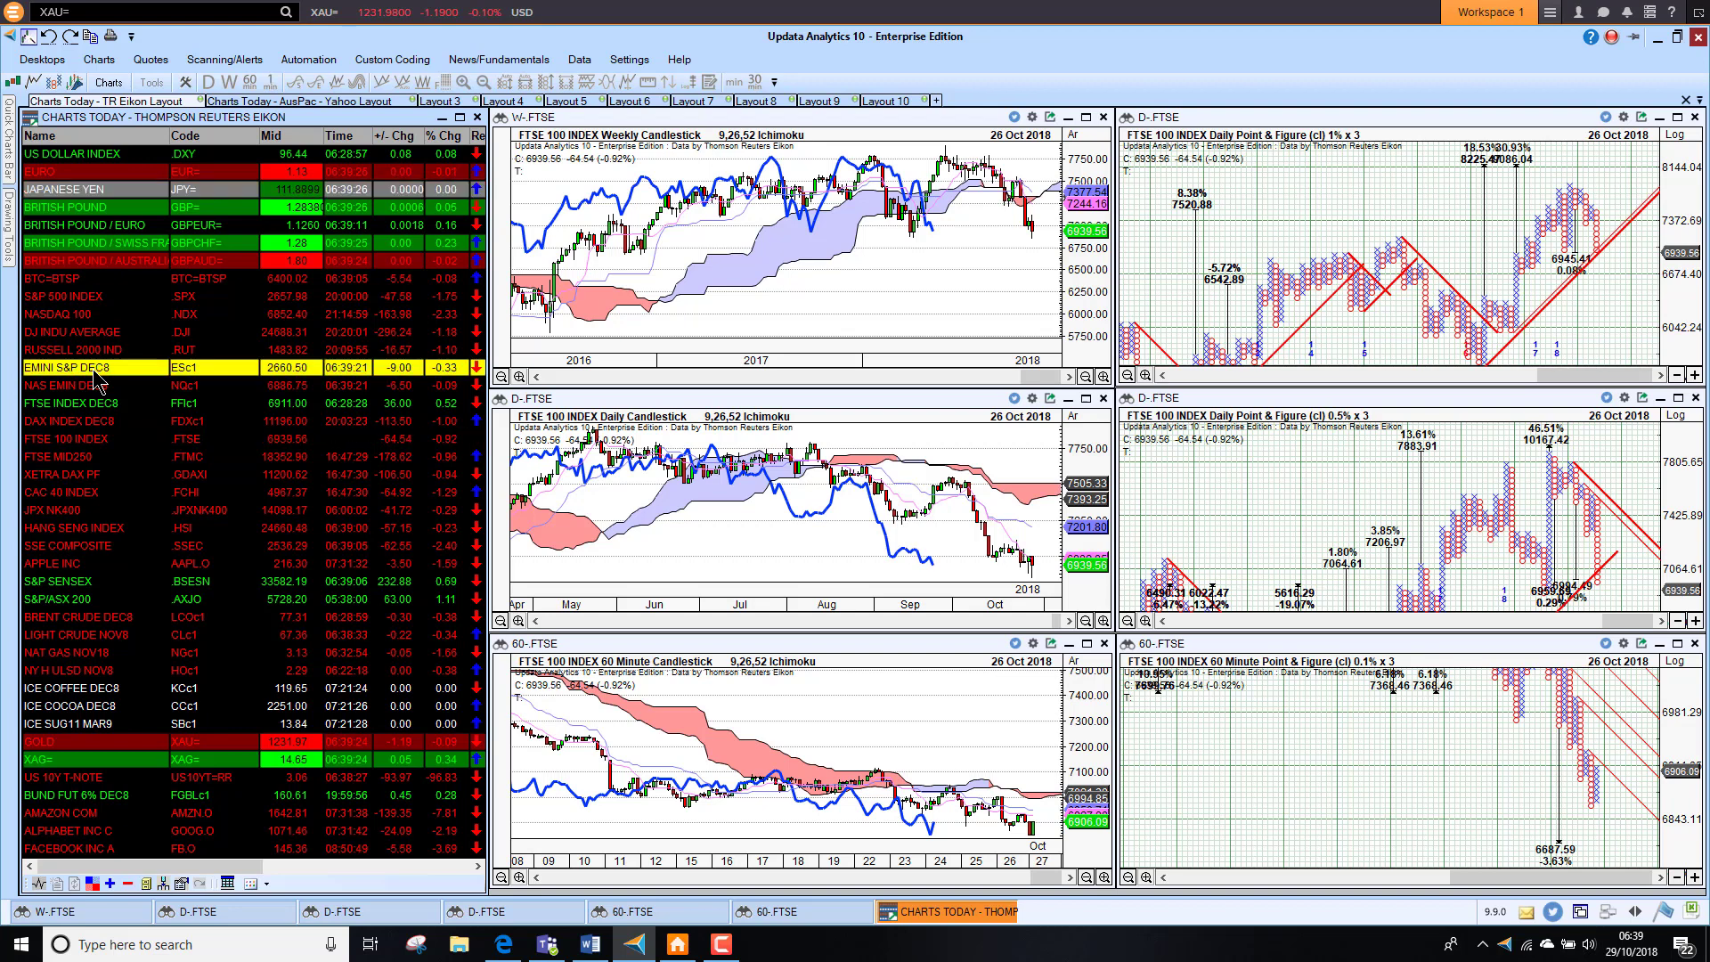
click(91, 458)
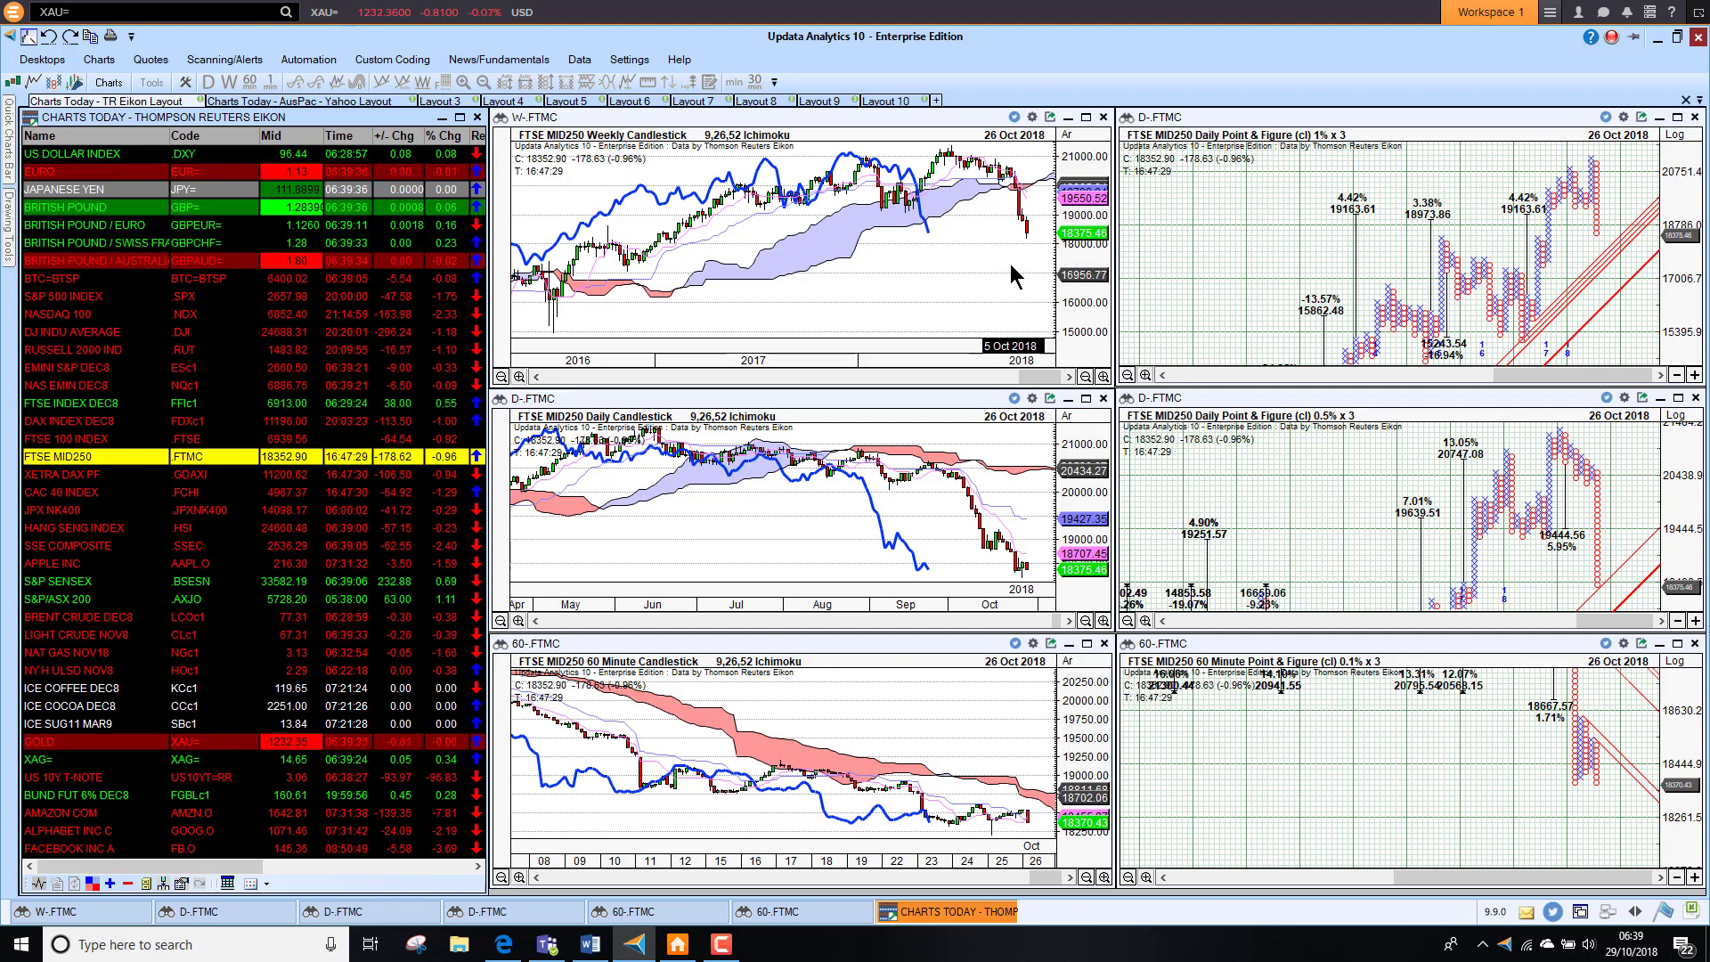
click(70, 475)
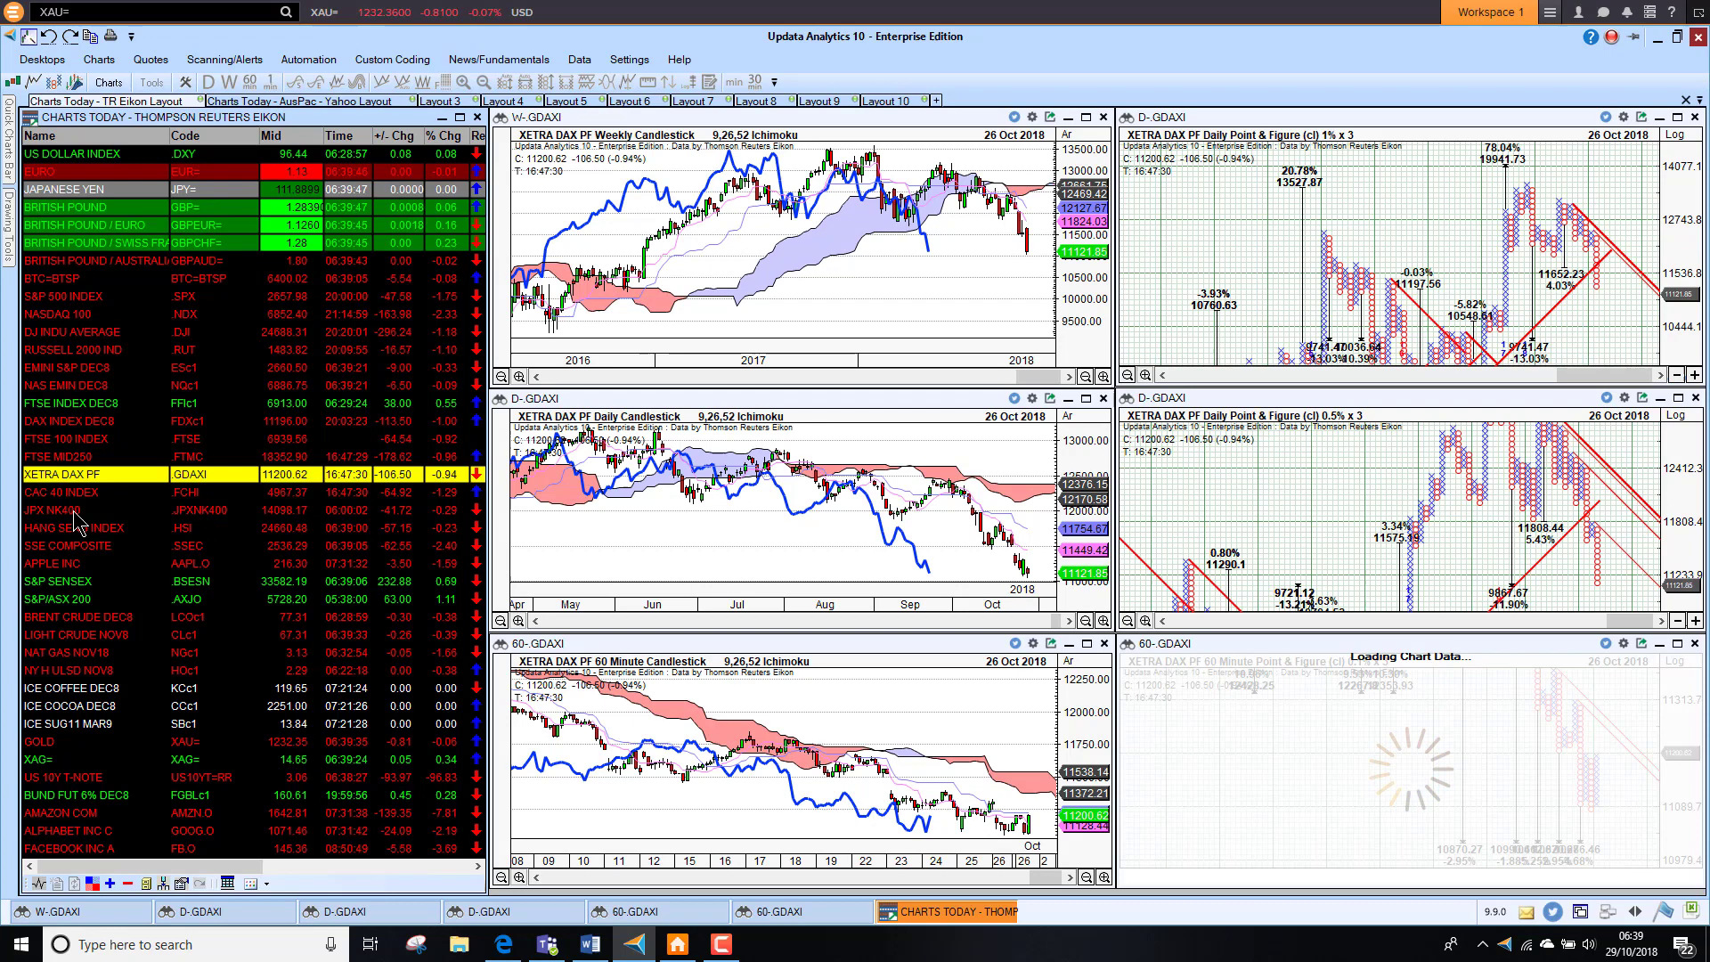
Step: Review the charts for the Asia-Pacific indices JPX NK400, HANG SENG, SSE COMPOSITE, S&P SENSEX and S&P/ASX 200
click(76, 513)
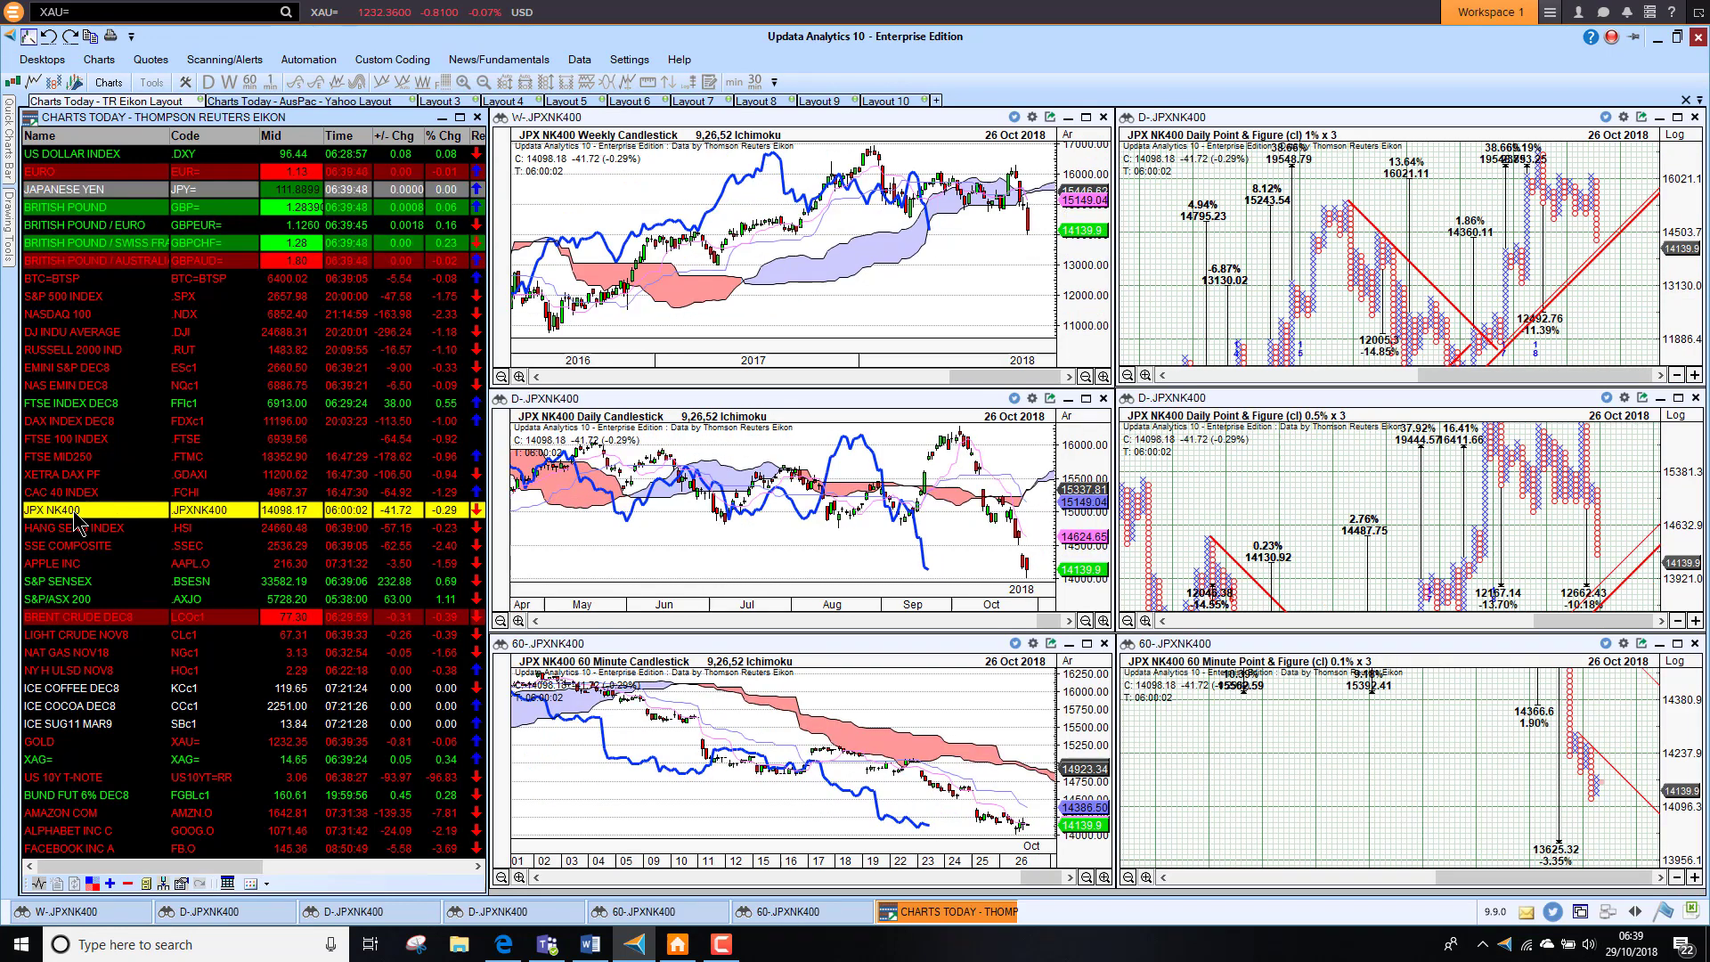
key(Down)
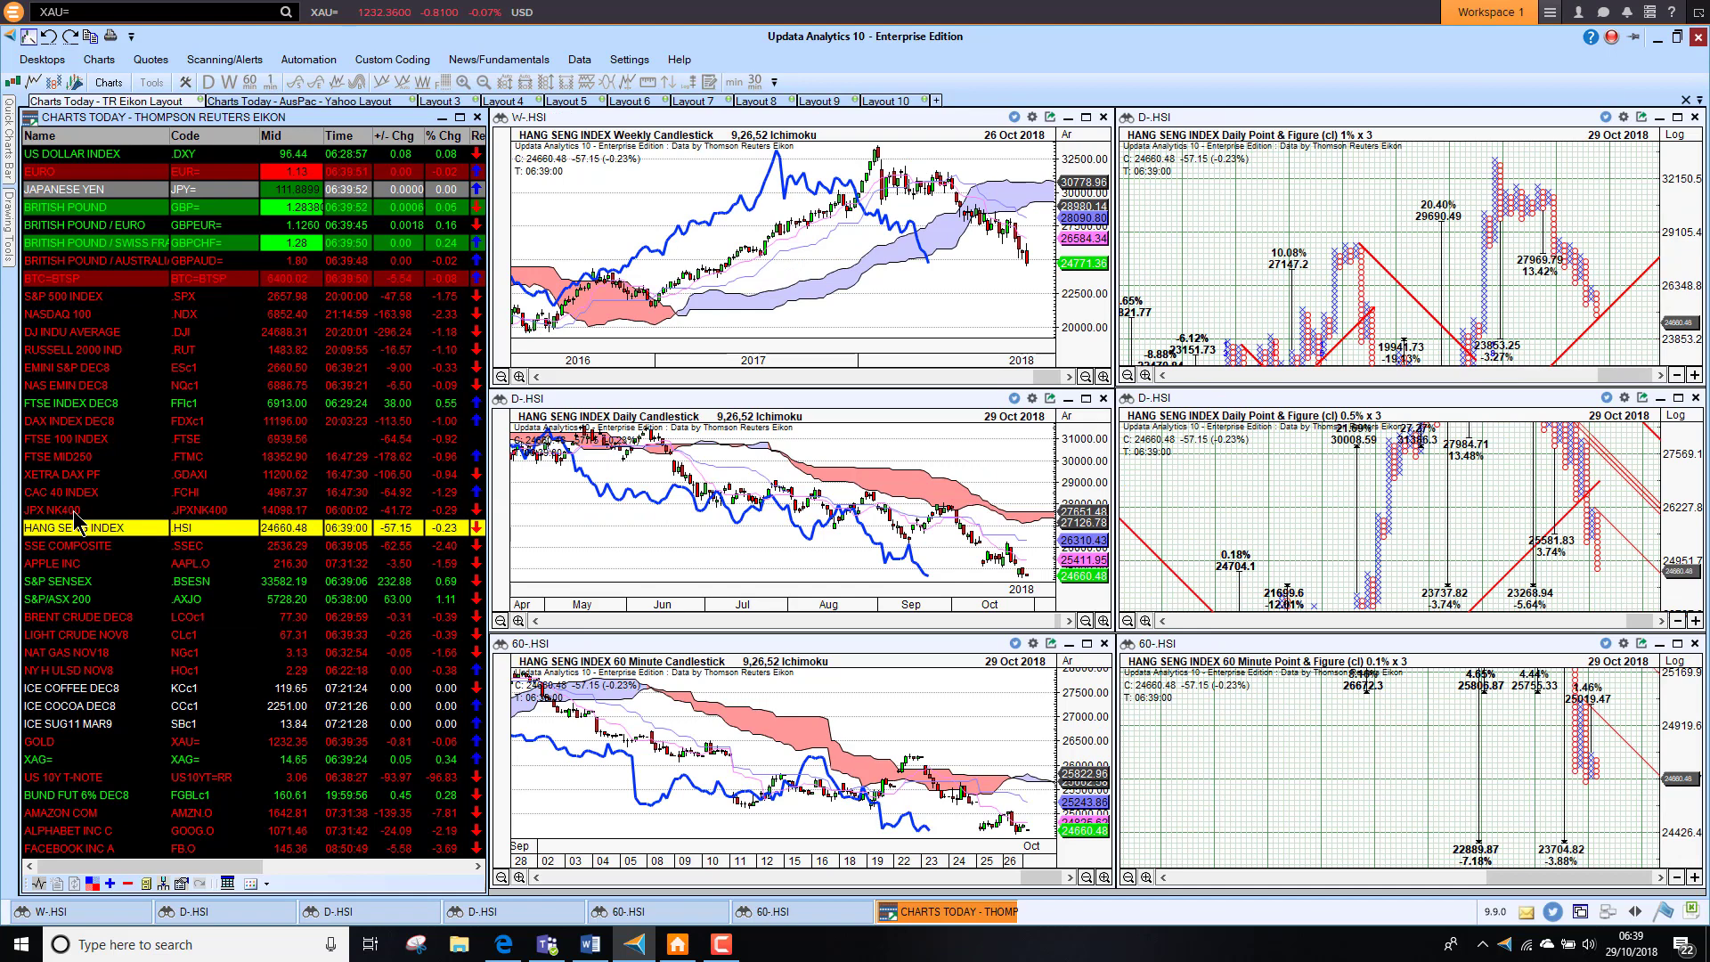
key(Down)
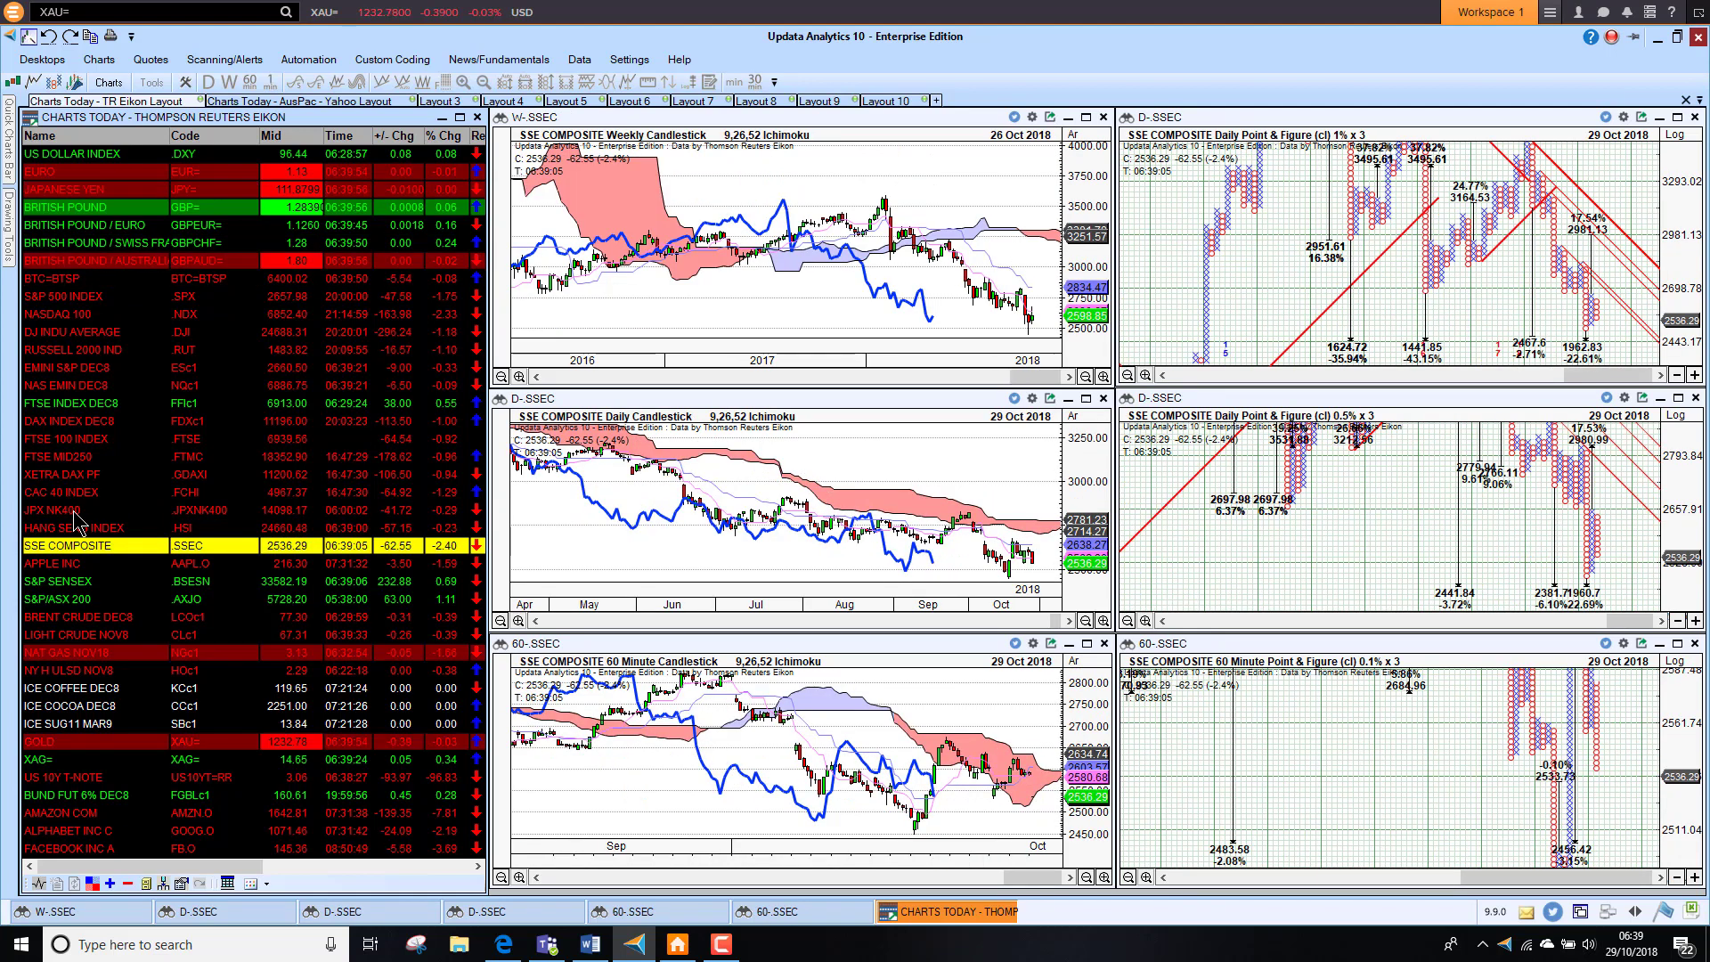
click(77, 584)
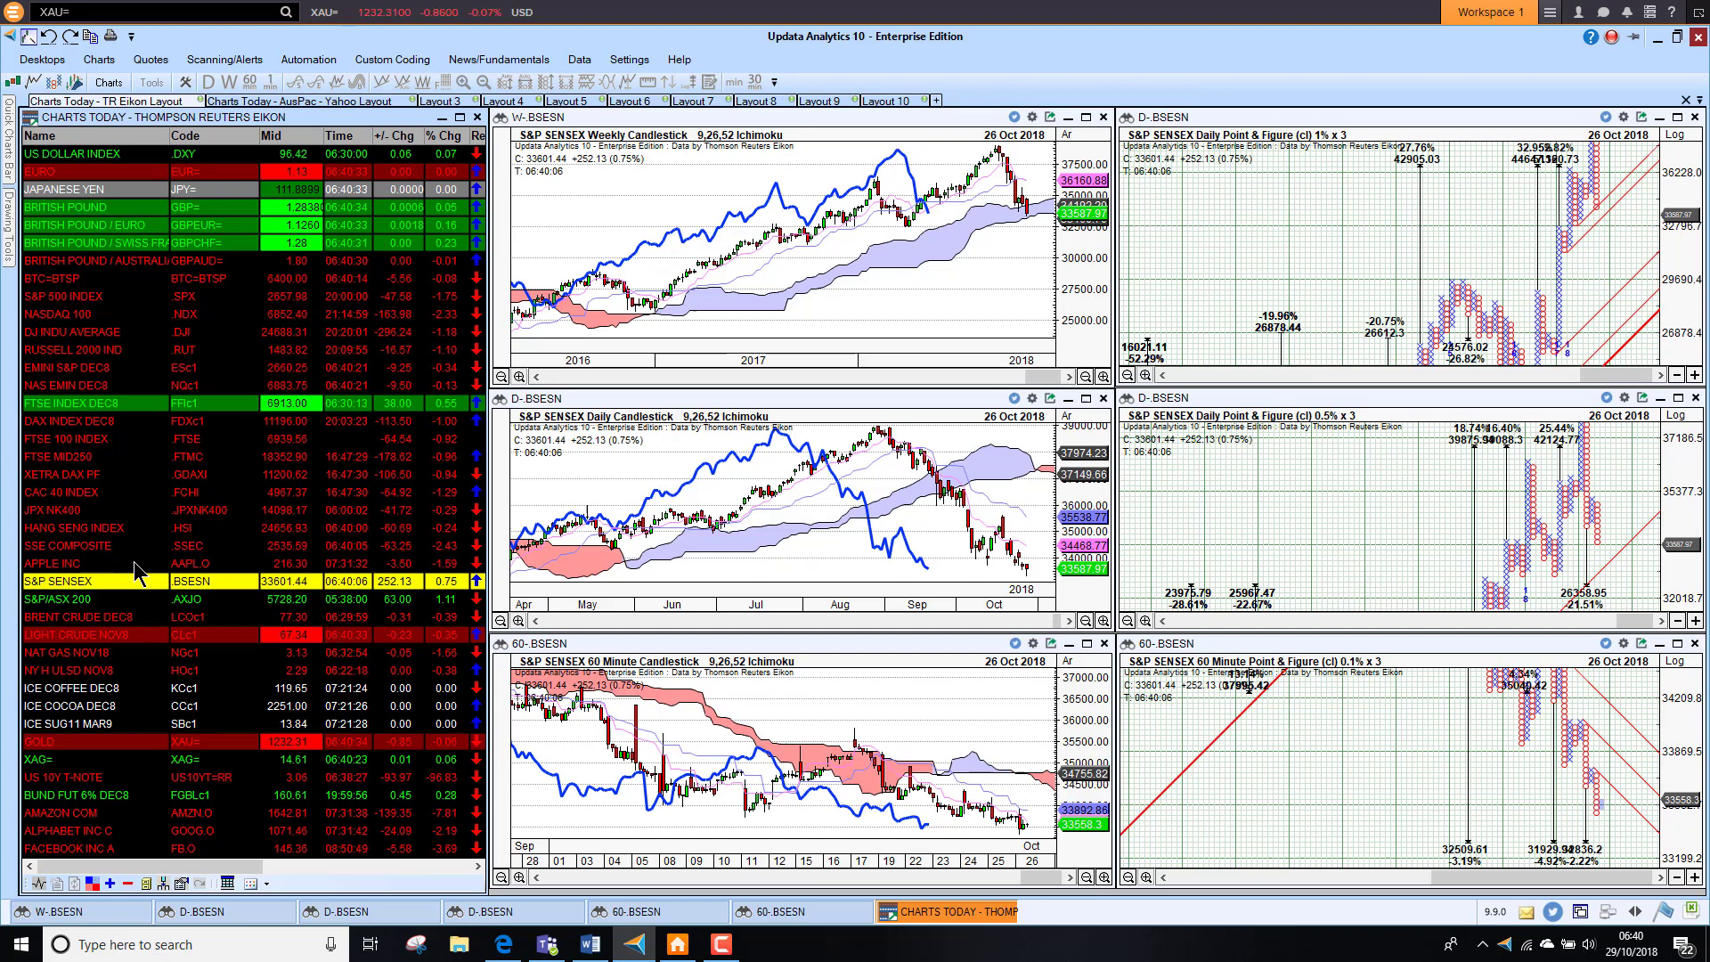
click(84, 616)
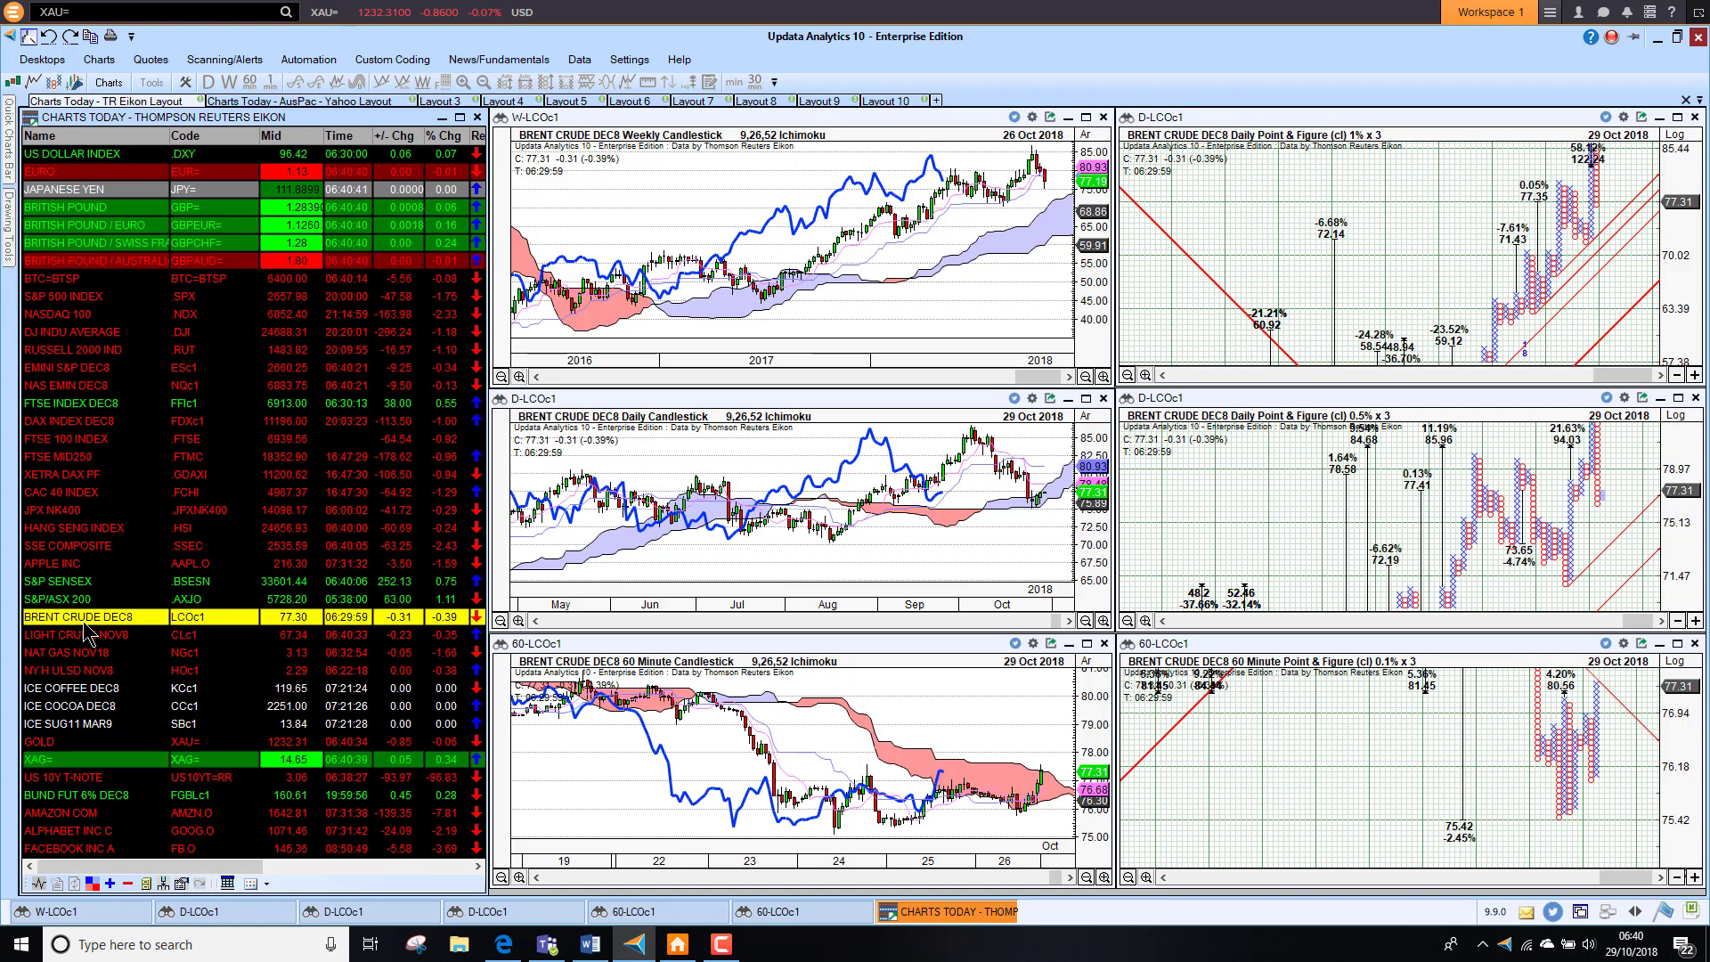
key(Up)
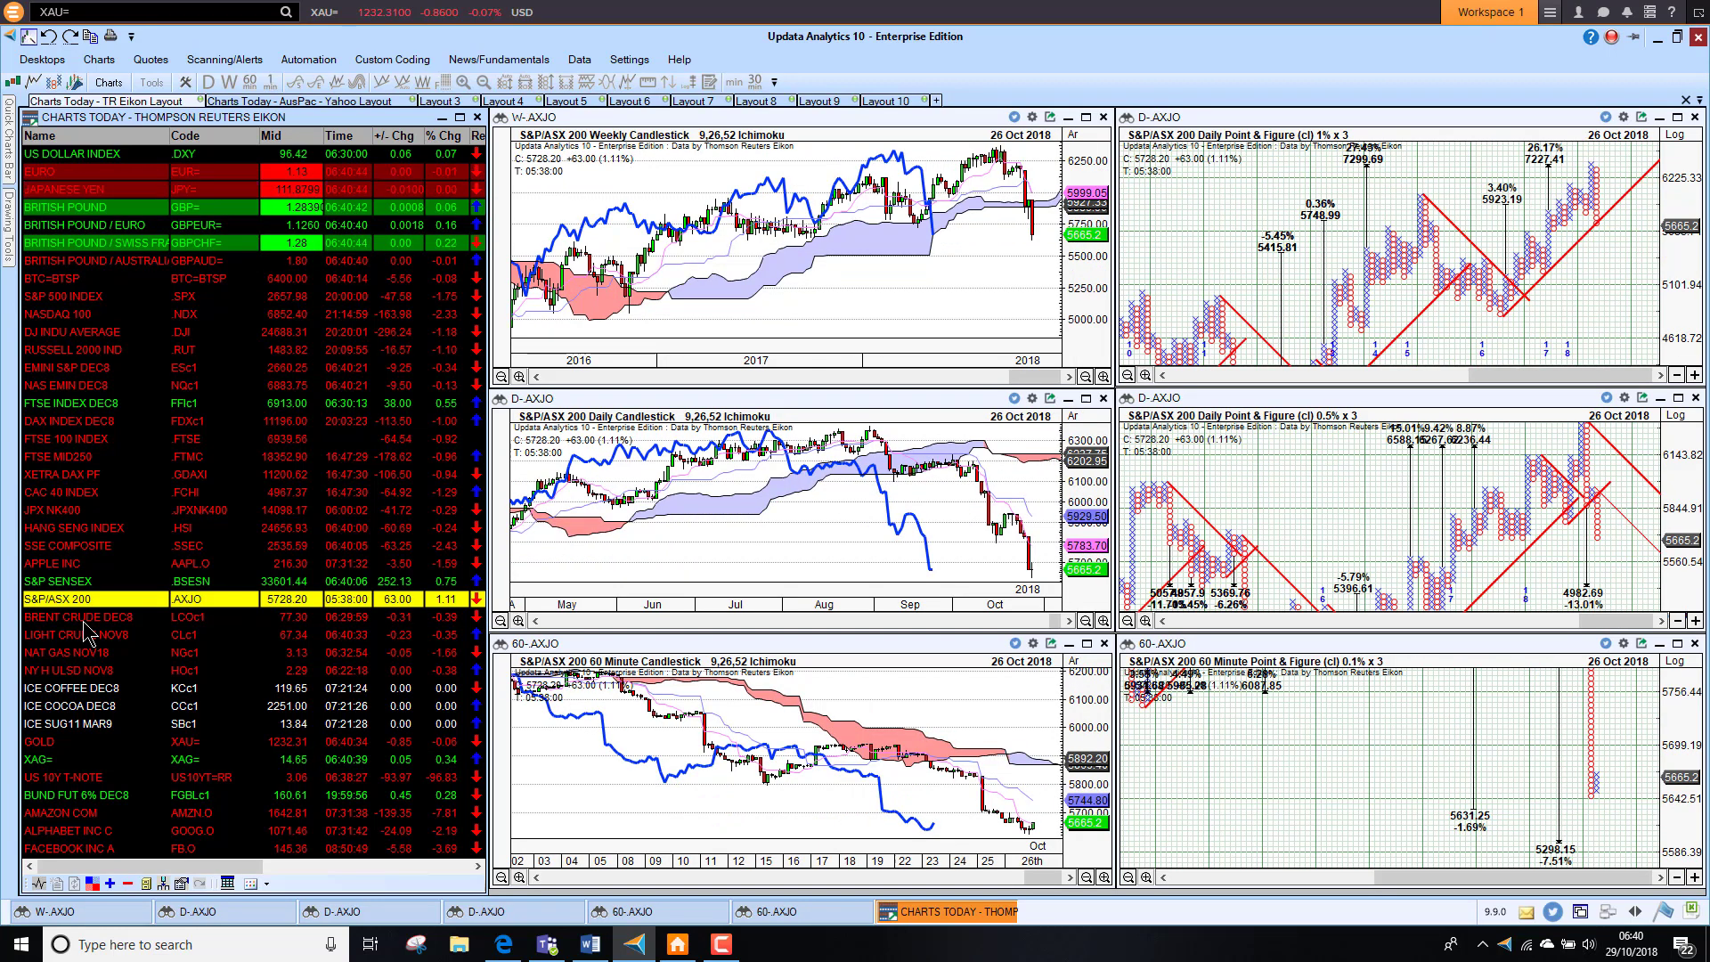
Step: Review the energy futures charts for BRENT CRUDE DEC8, LIGHT CRUDE NOV8 and NAT GAS NOV18
key(Down)
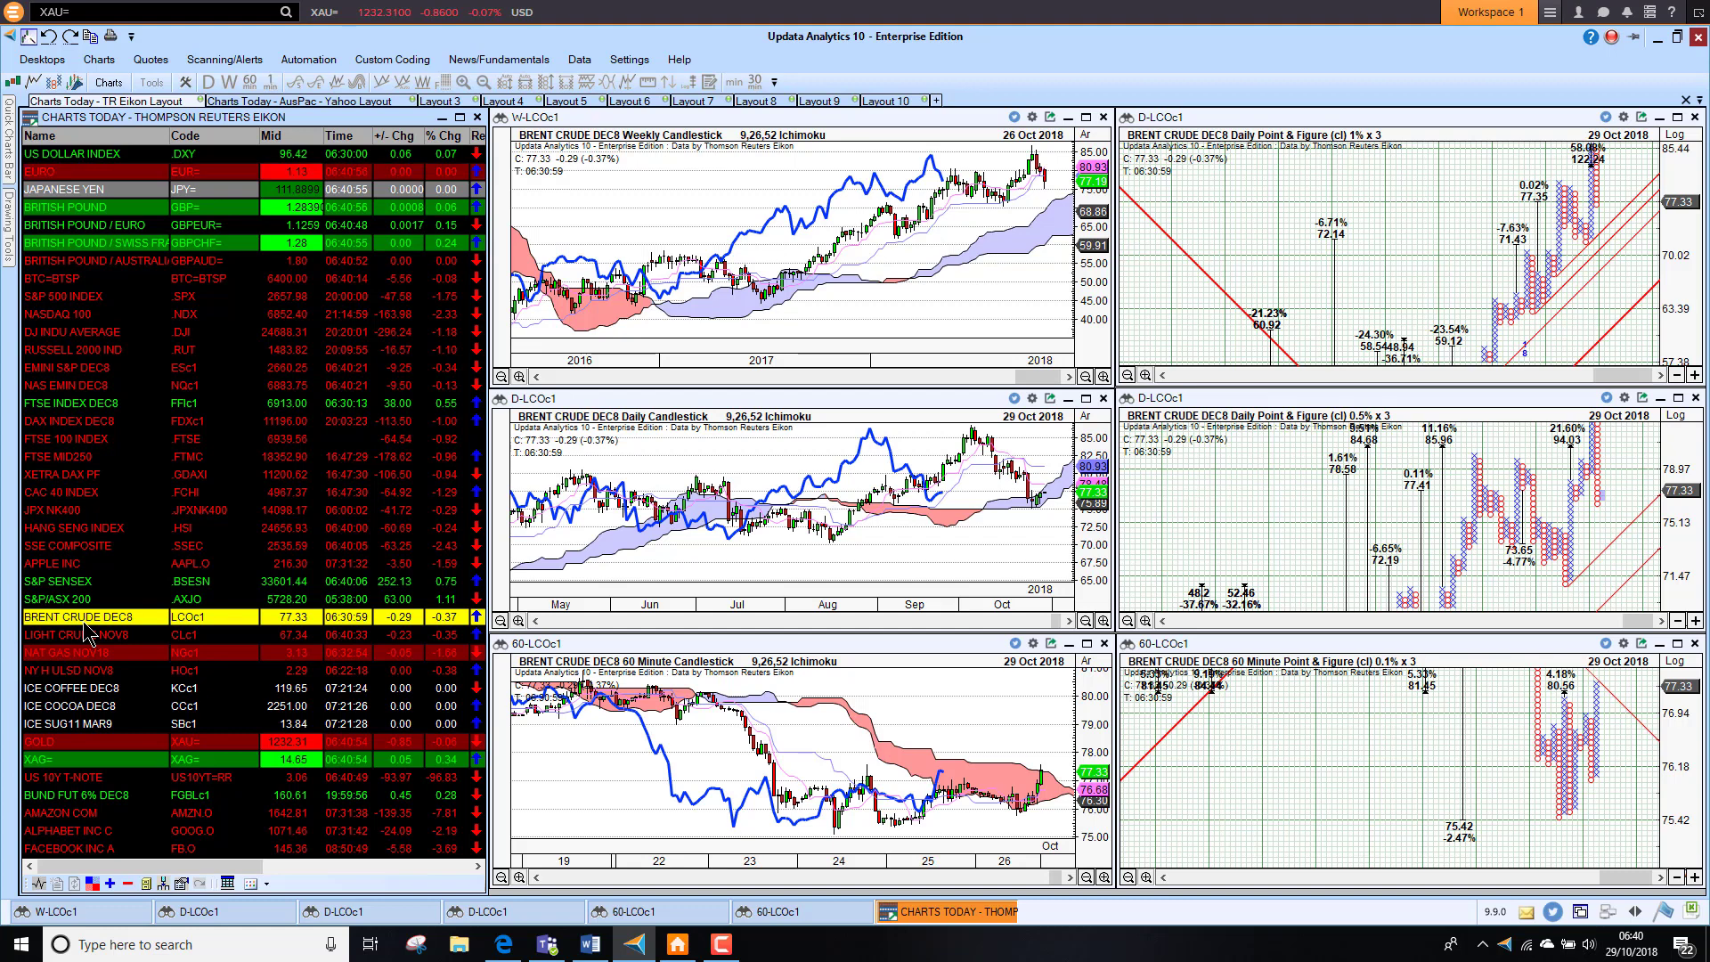
click(87, 634)
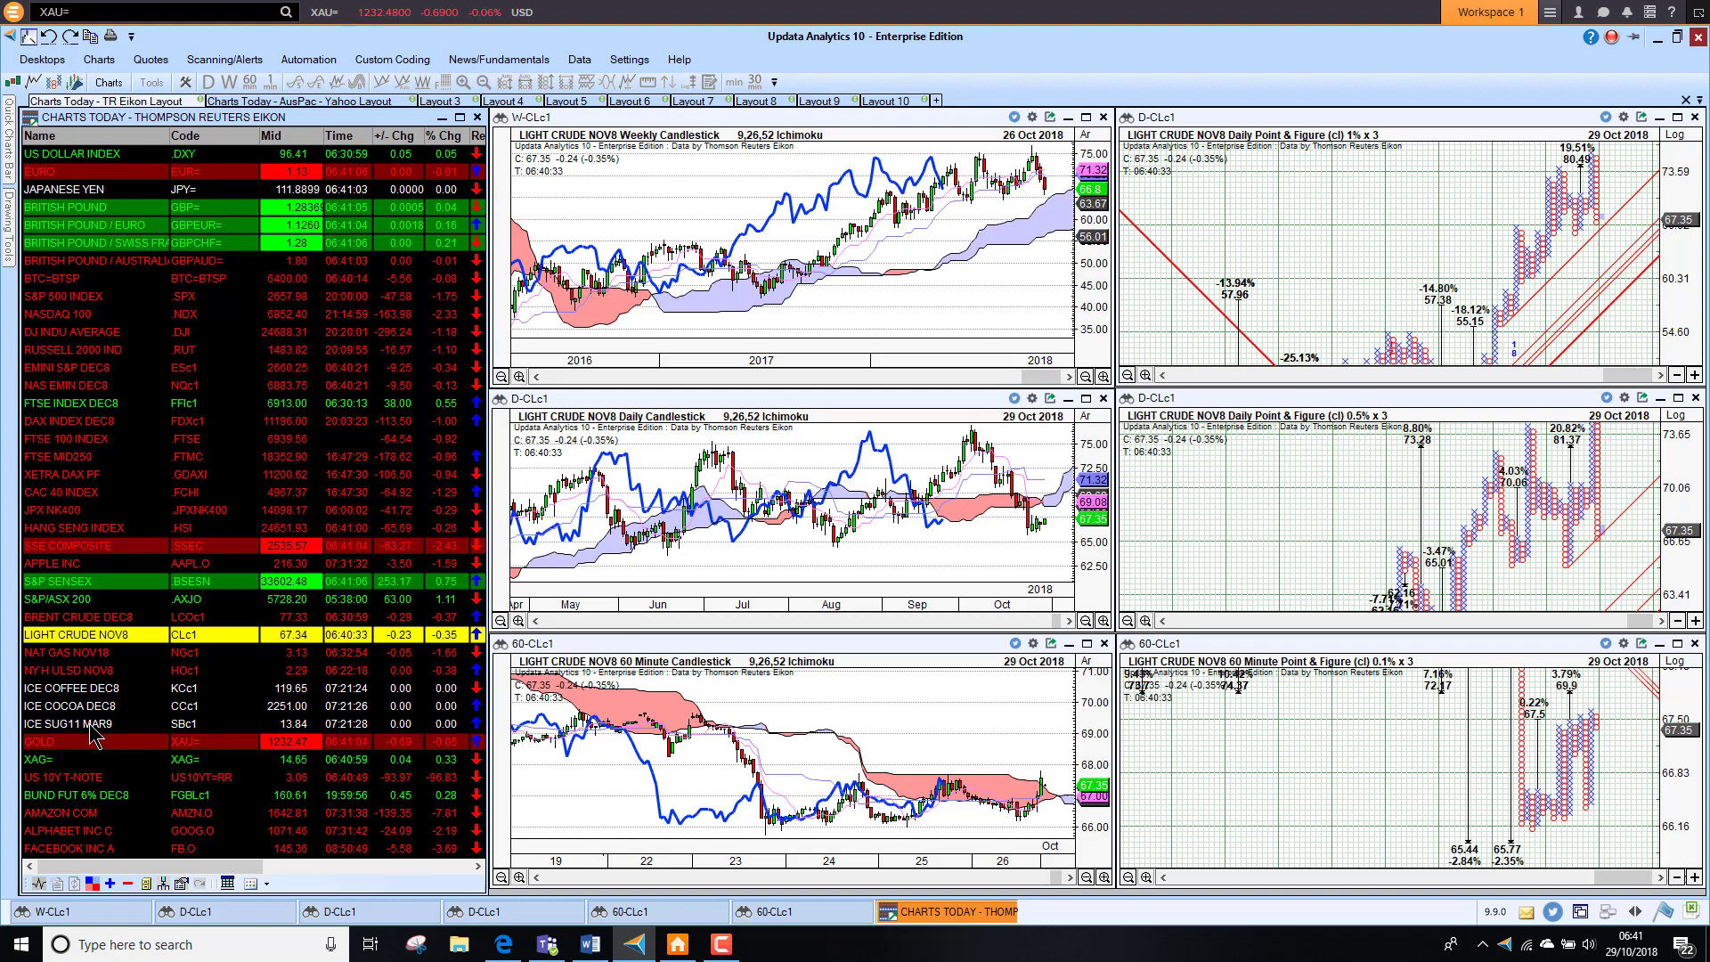
click(85, 653)
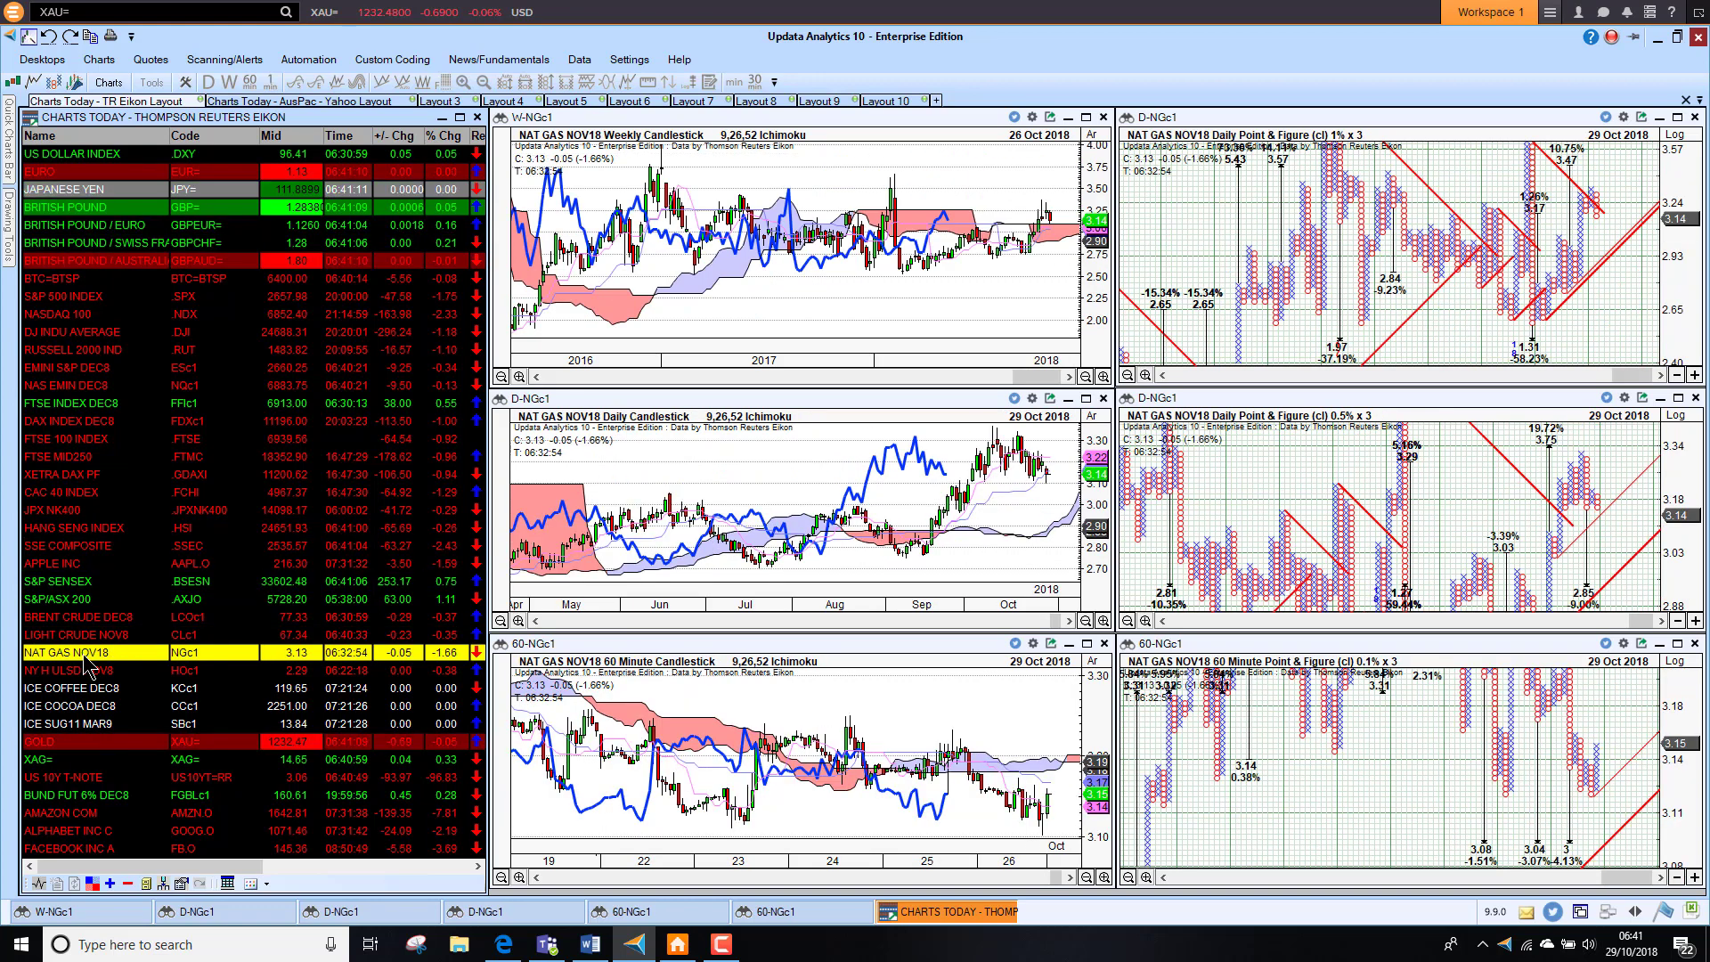
Step: Review the charts for GOLD, silver (XAG=), the US 10Y T-NOTE and BUND FUT 6% DEC8
click(64, 745)
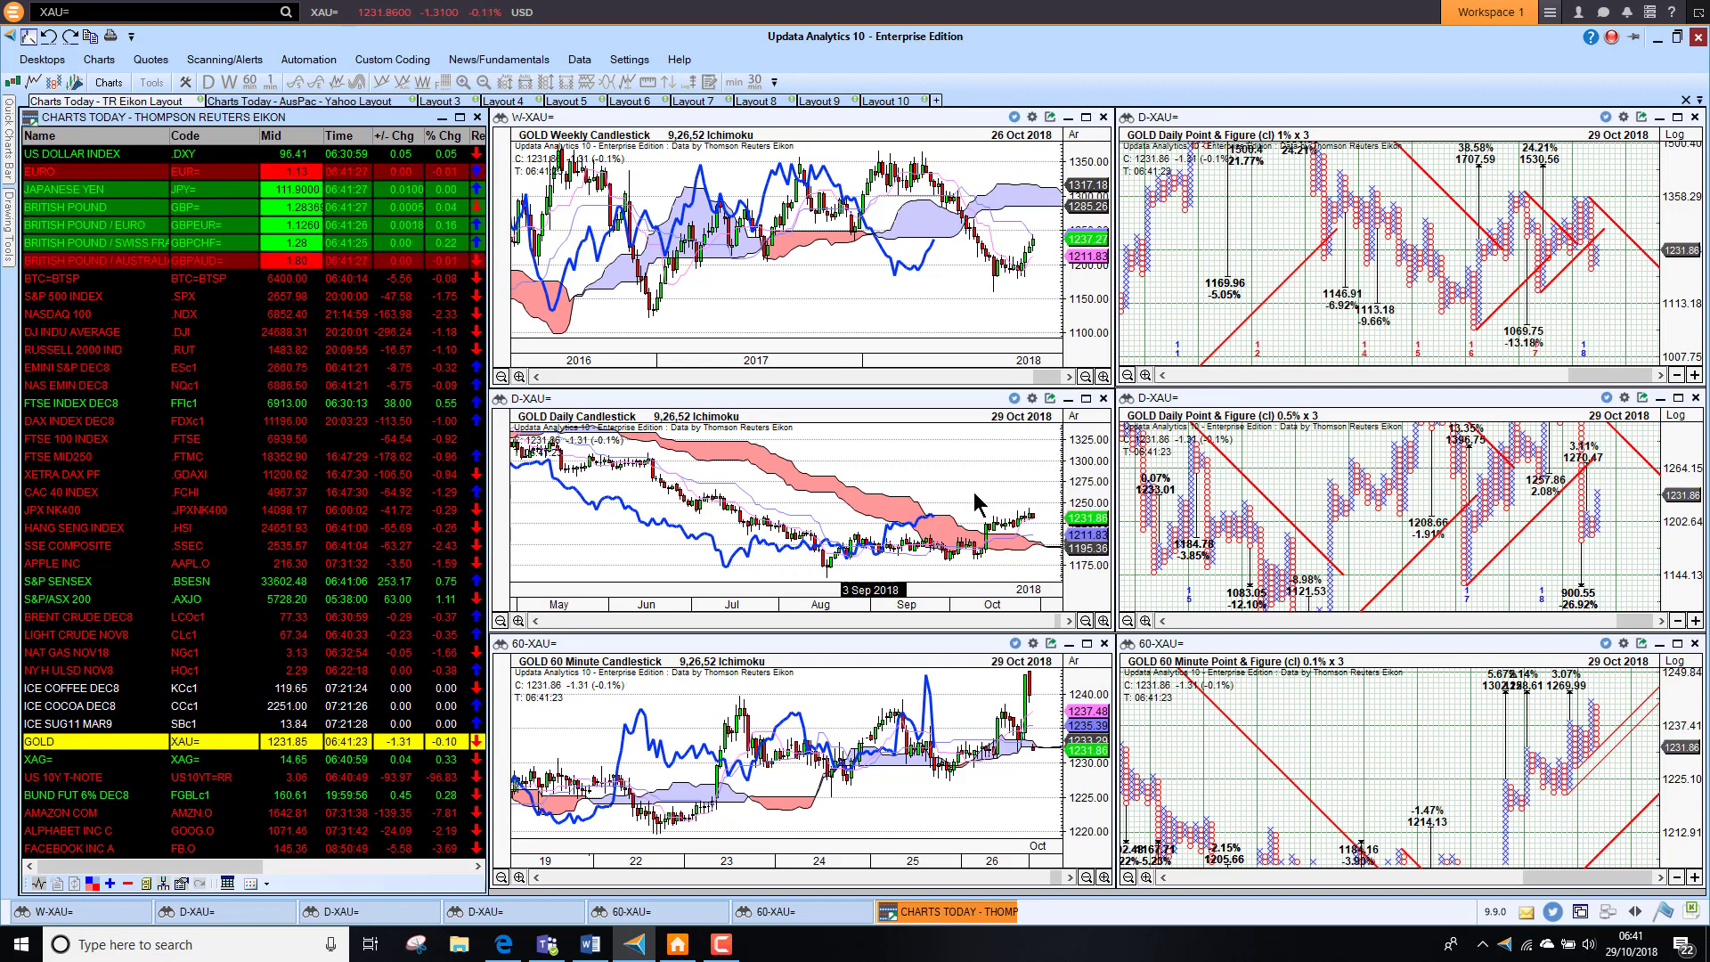
click(44, 763)
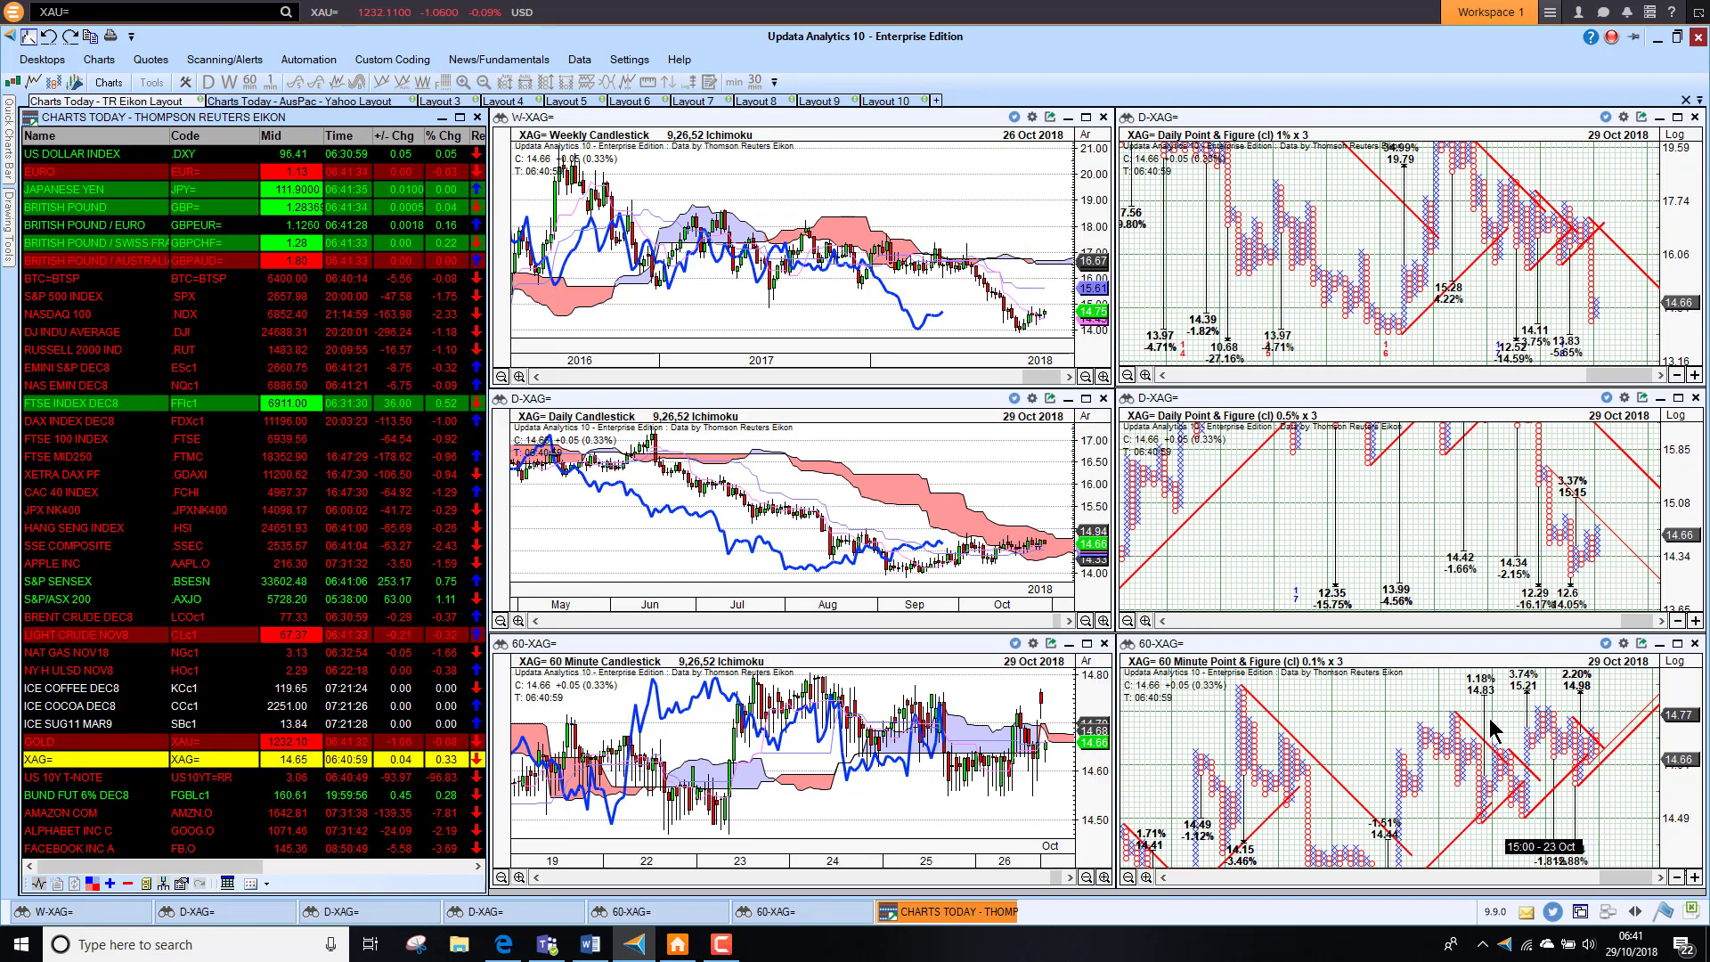
click(96, 780)
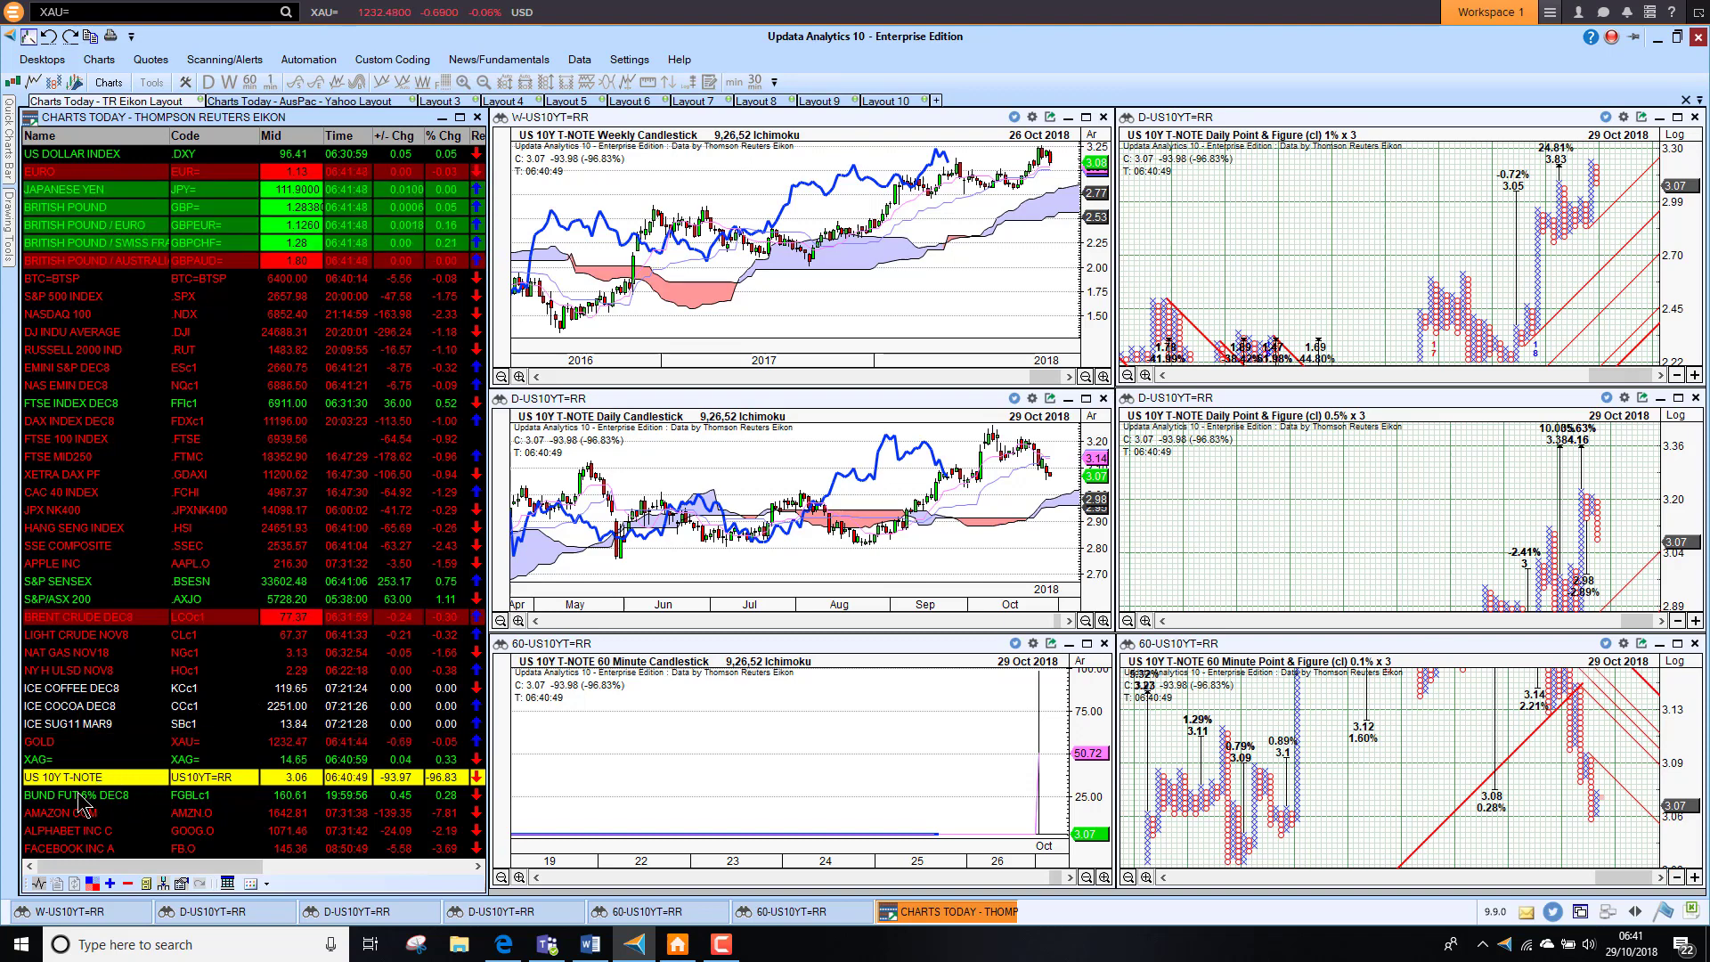
click(79, 794)
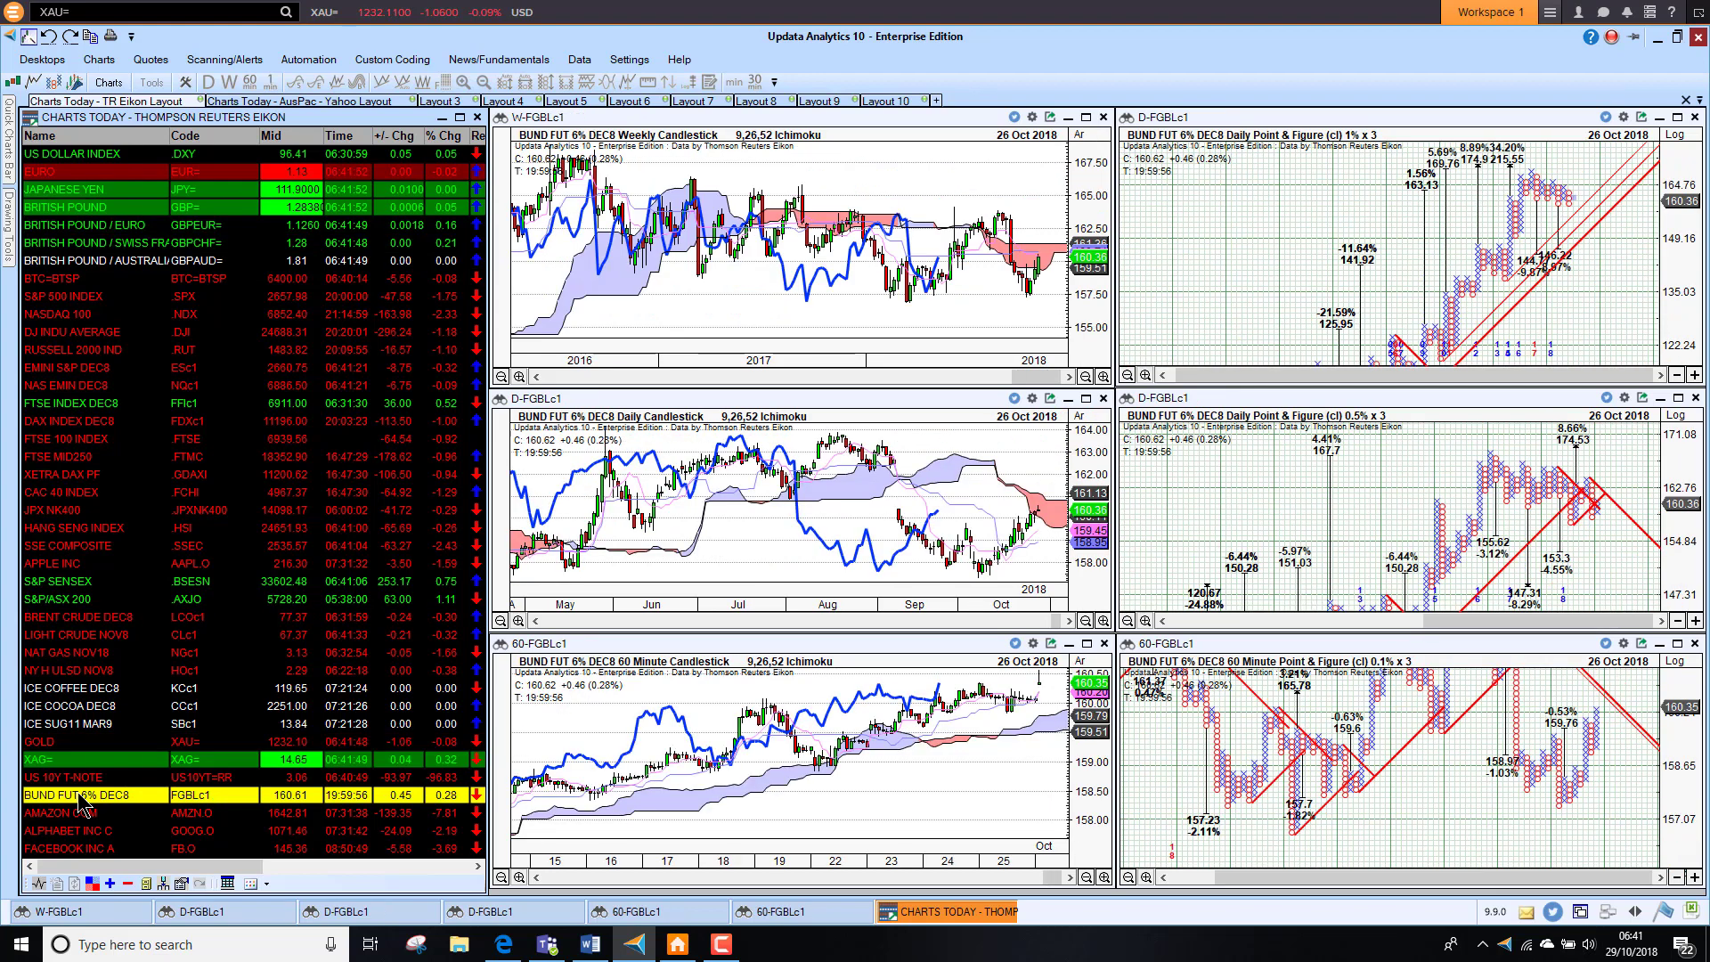
Step: Switch to the AusPac Yahoo layout and review the charts for Hang Seng, SSE Composite, S&P BSE SENSEX and KOSPI Composite
click(297, 103)
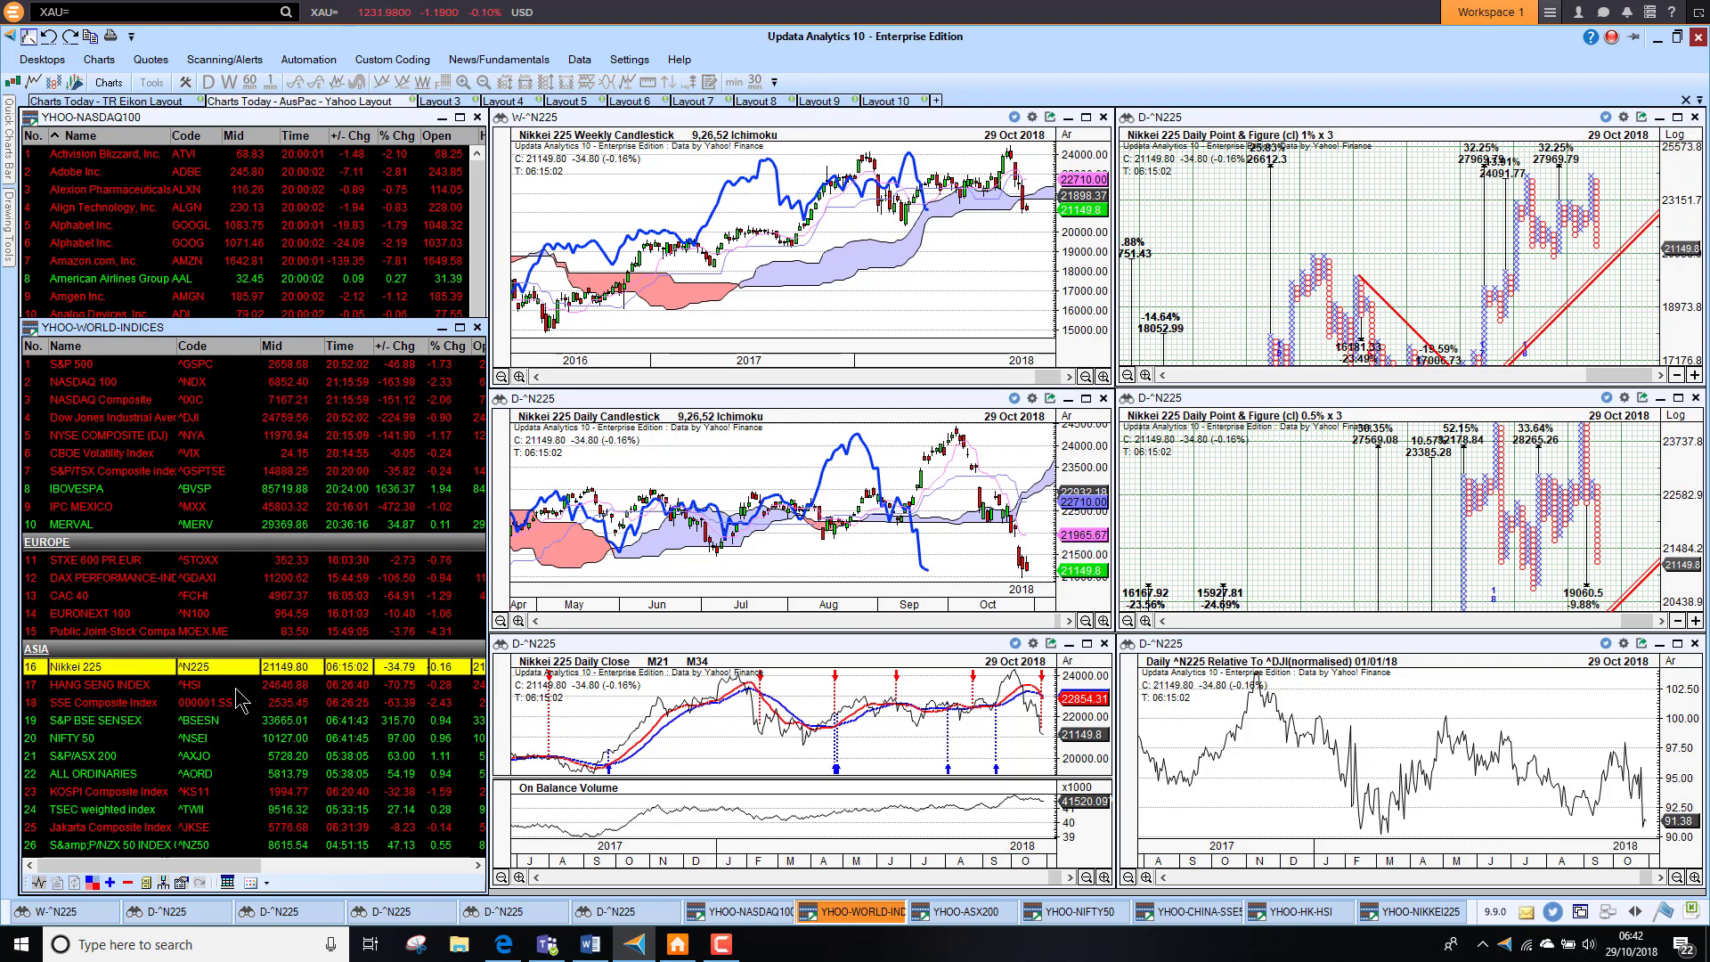
click(126, 688)
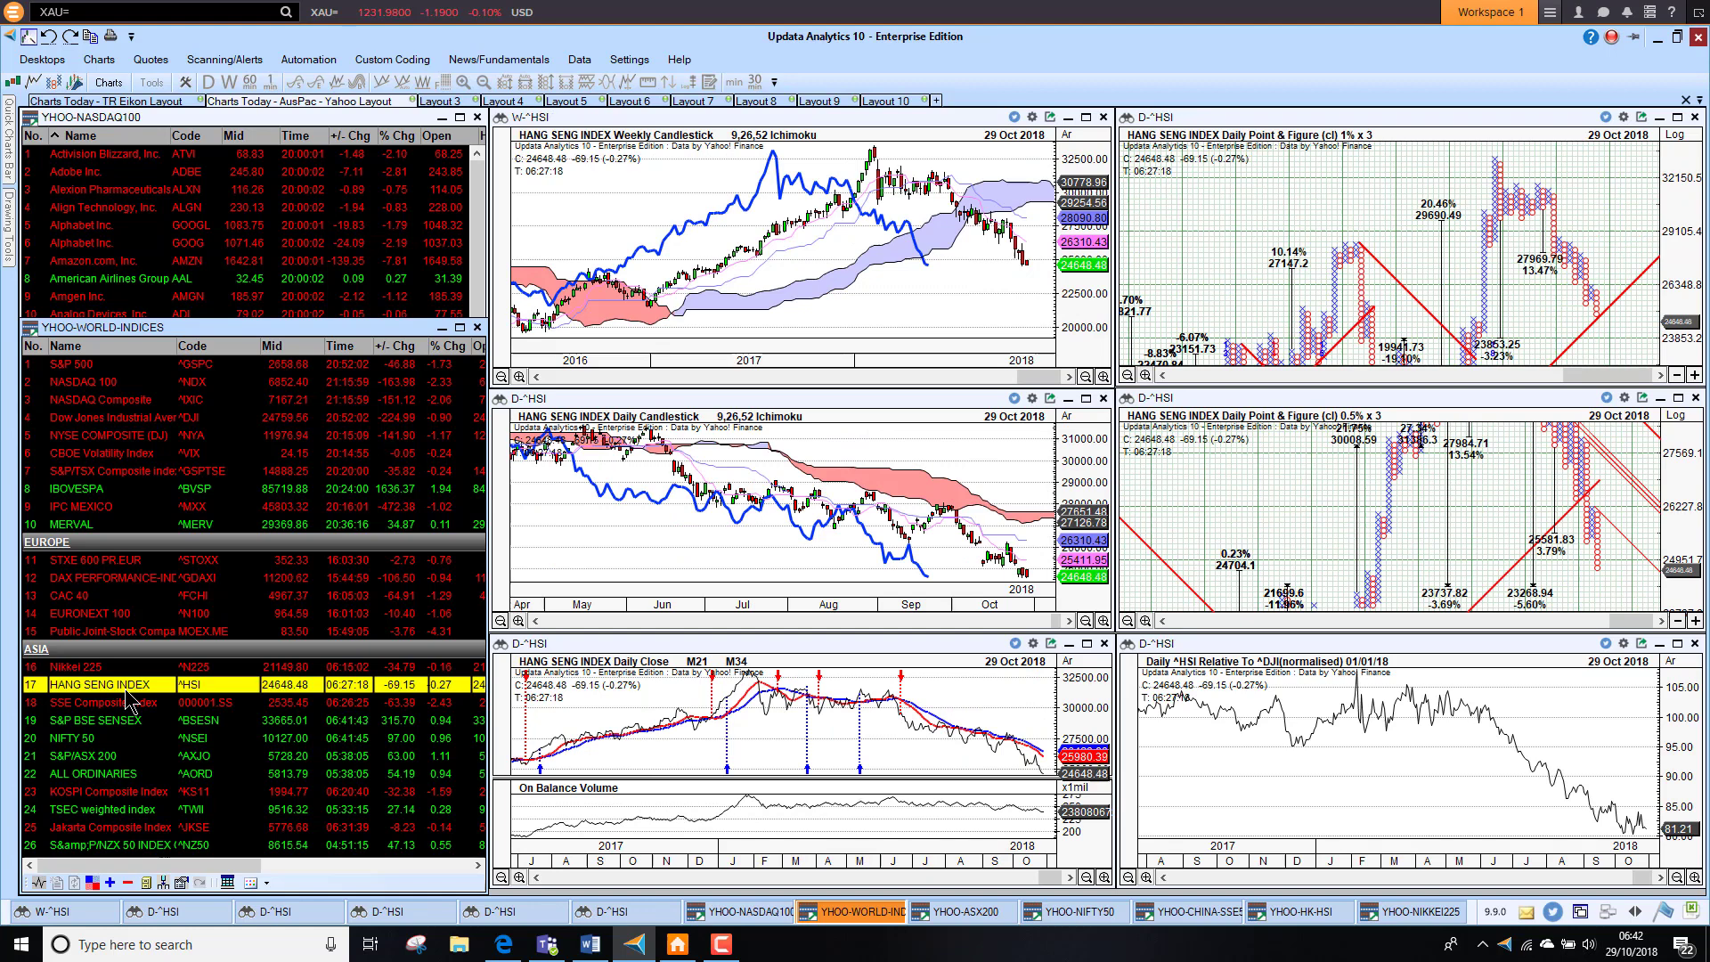
click(126, 702)
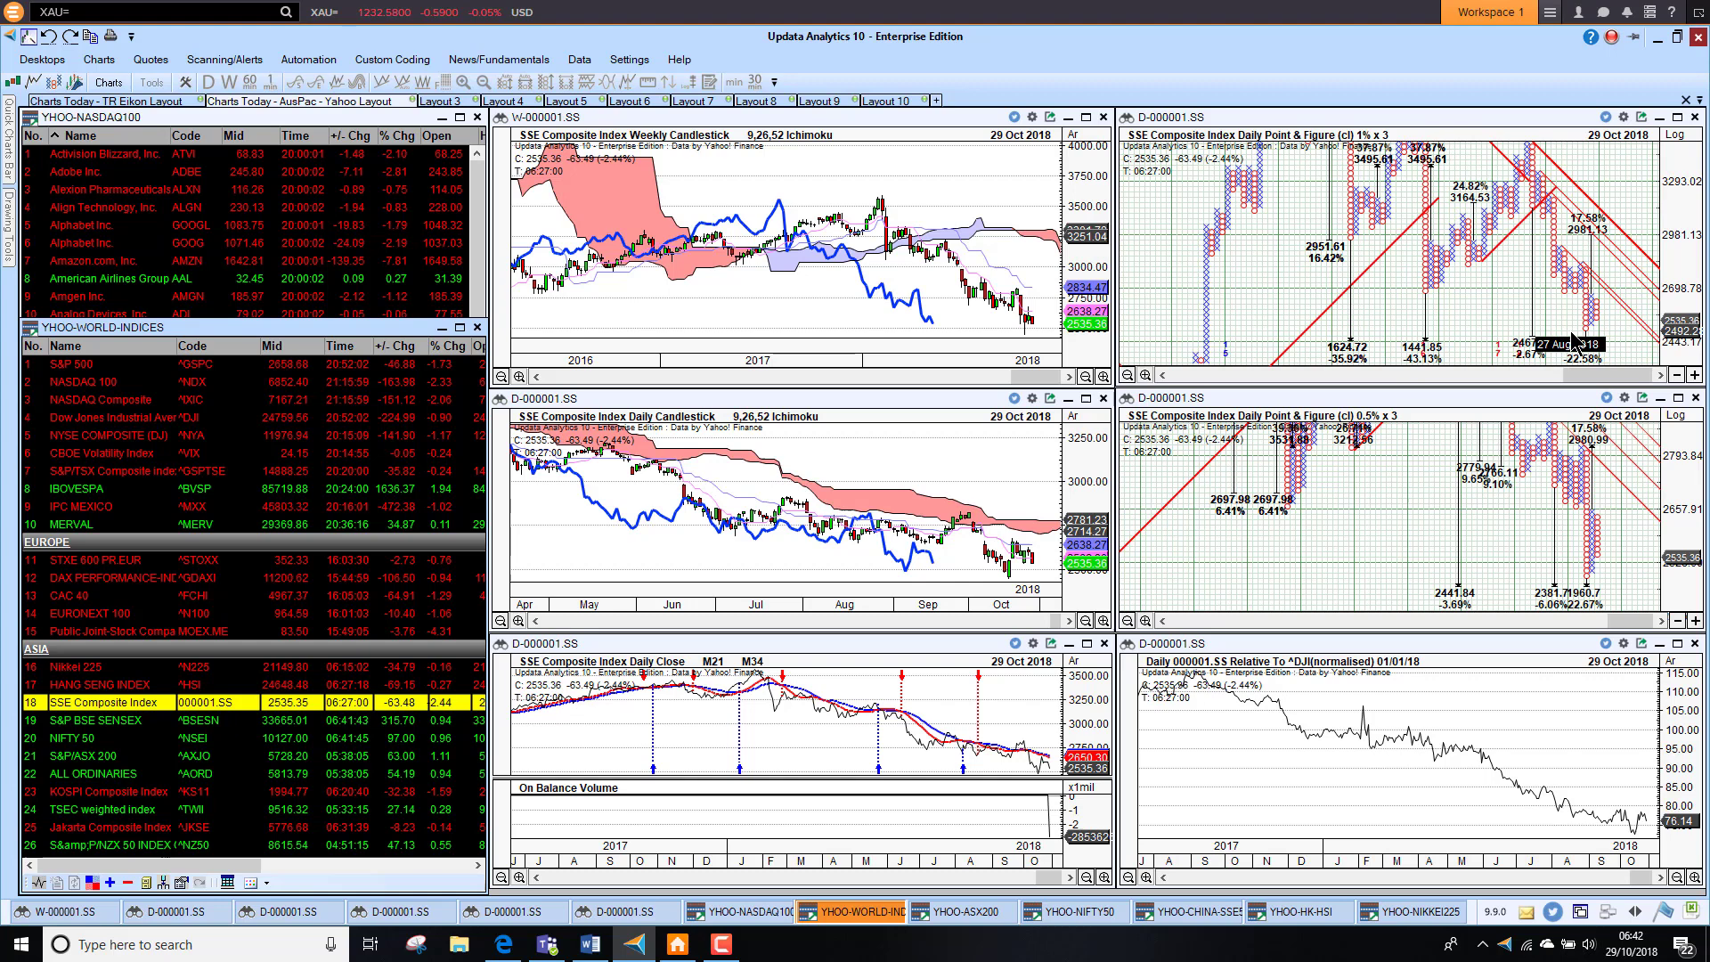
click(101, 720)
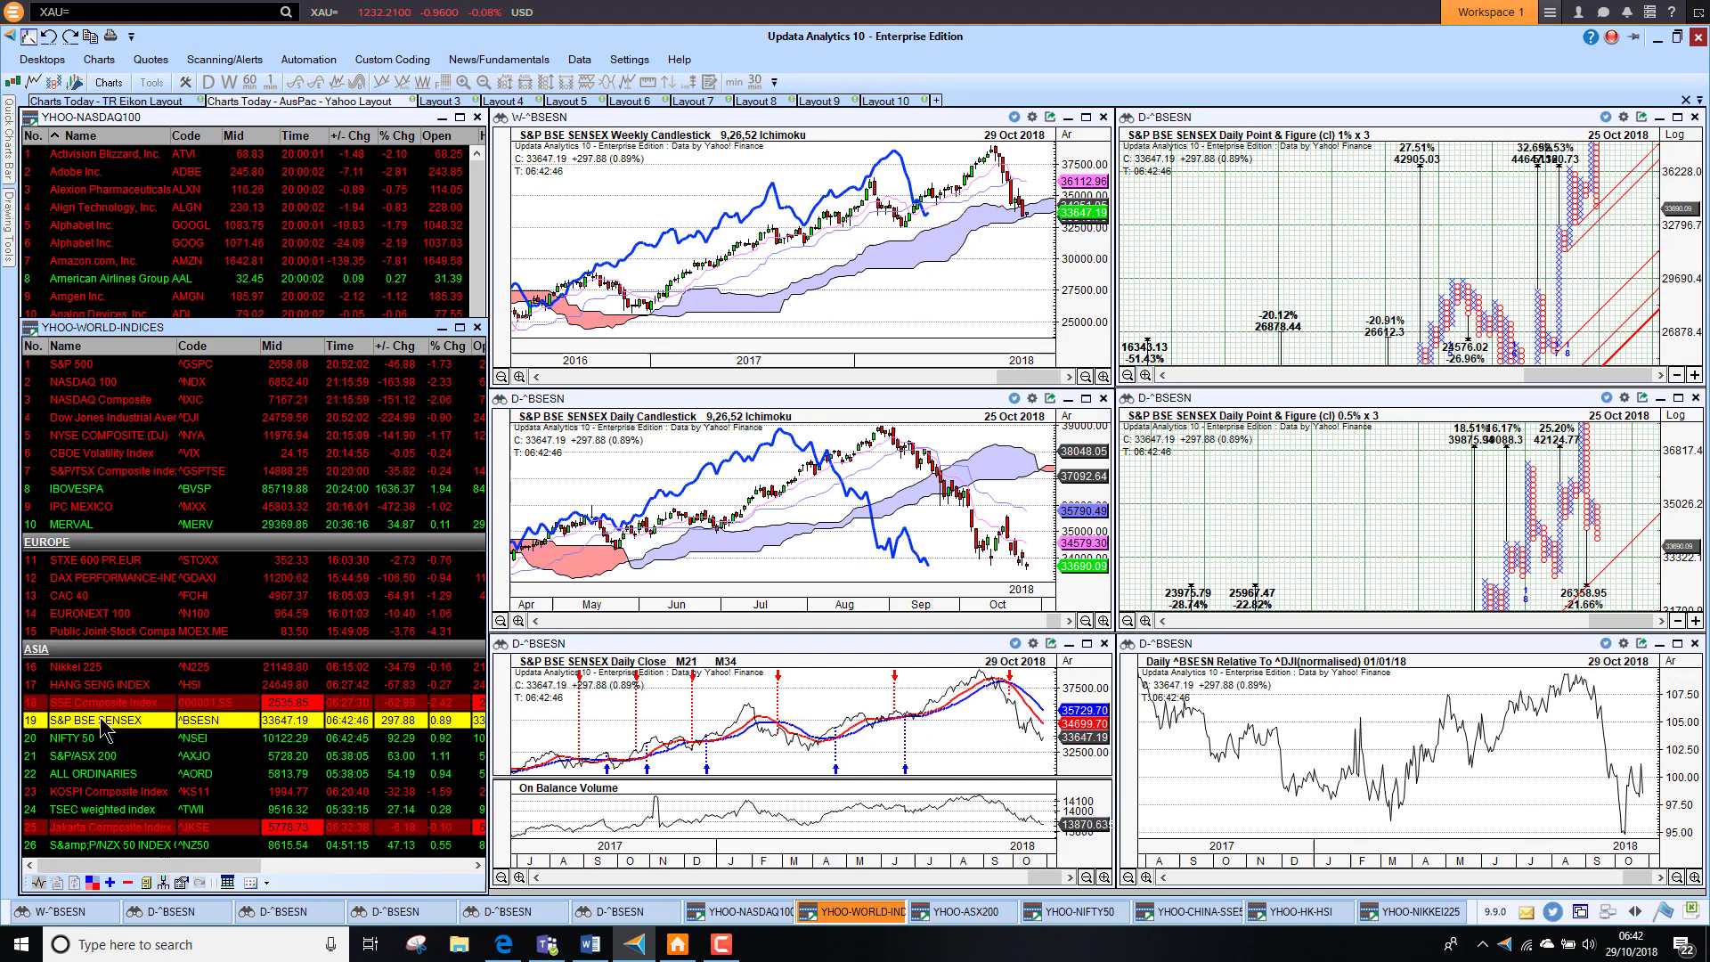
key(Down)
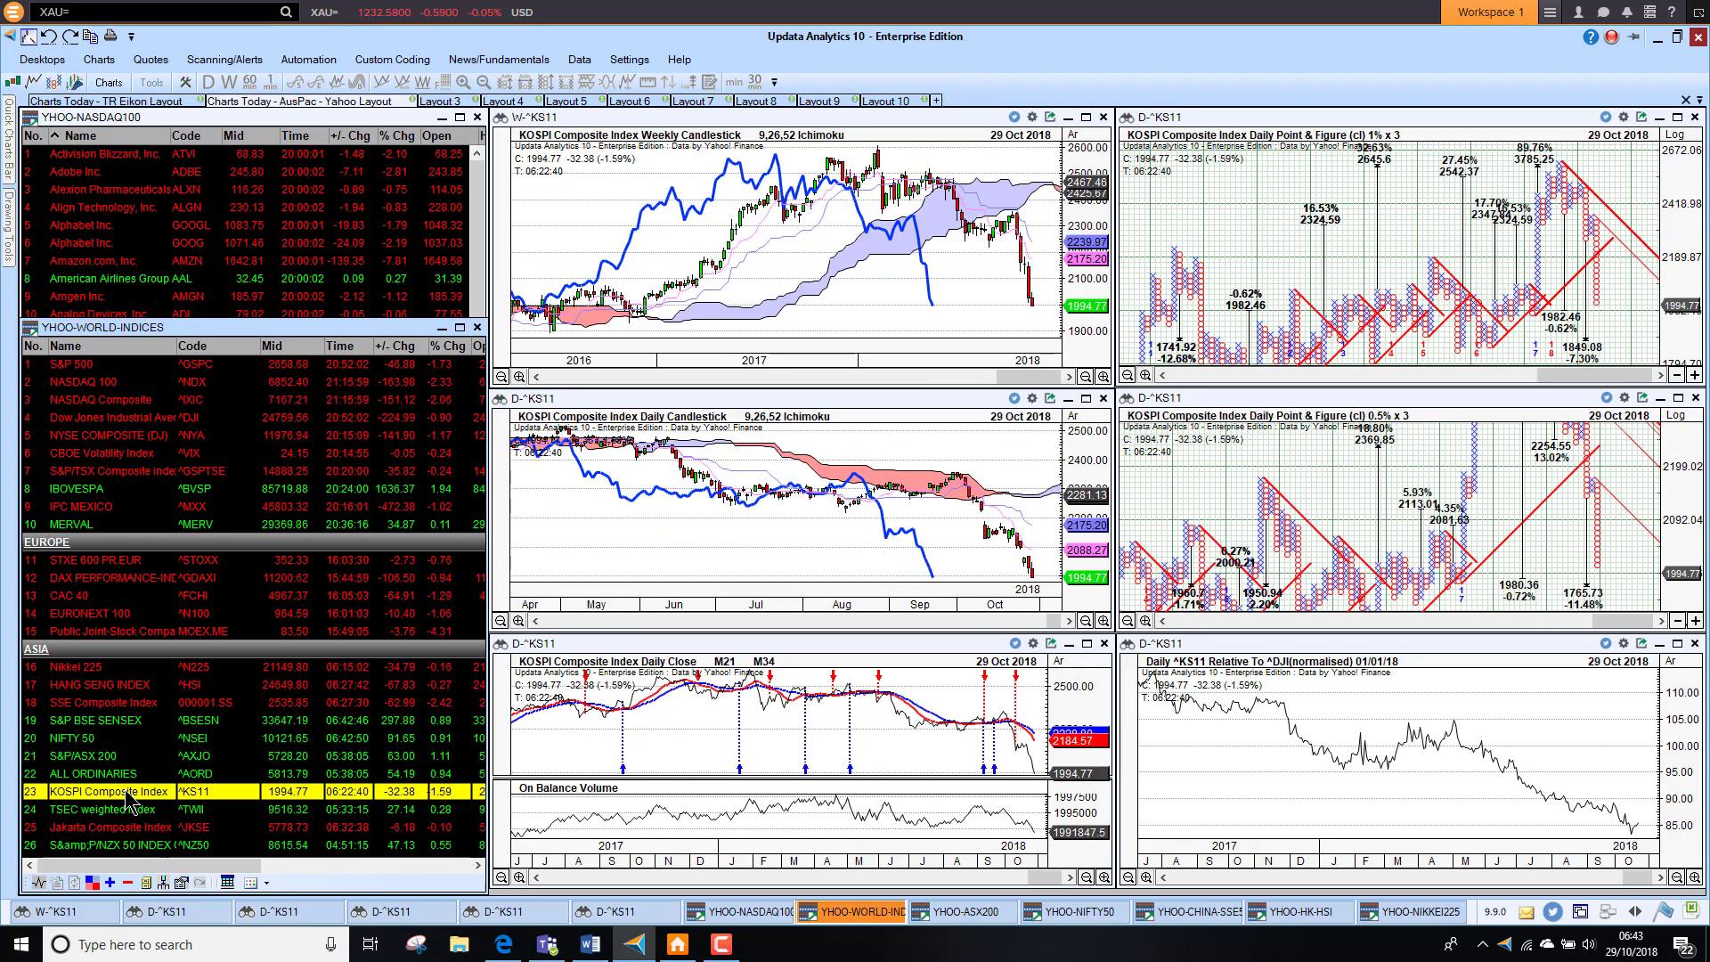
Step: Step through the TSEC weighted Index and Jakarta Composite Index in the world indices watchlist to review their charts
key(Down)
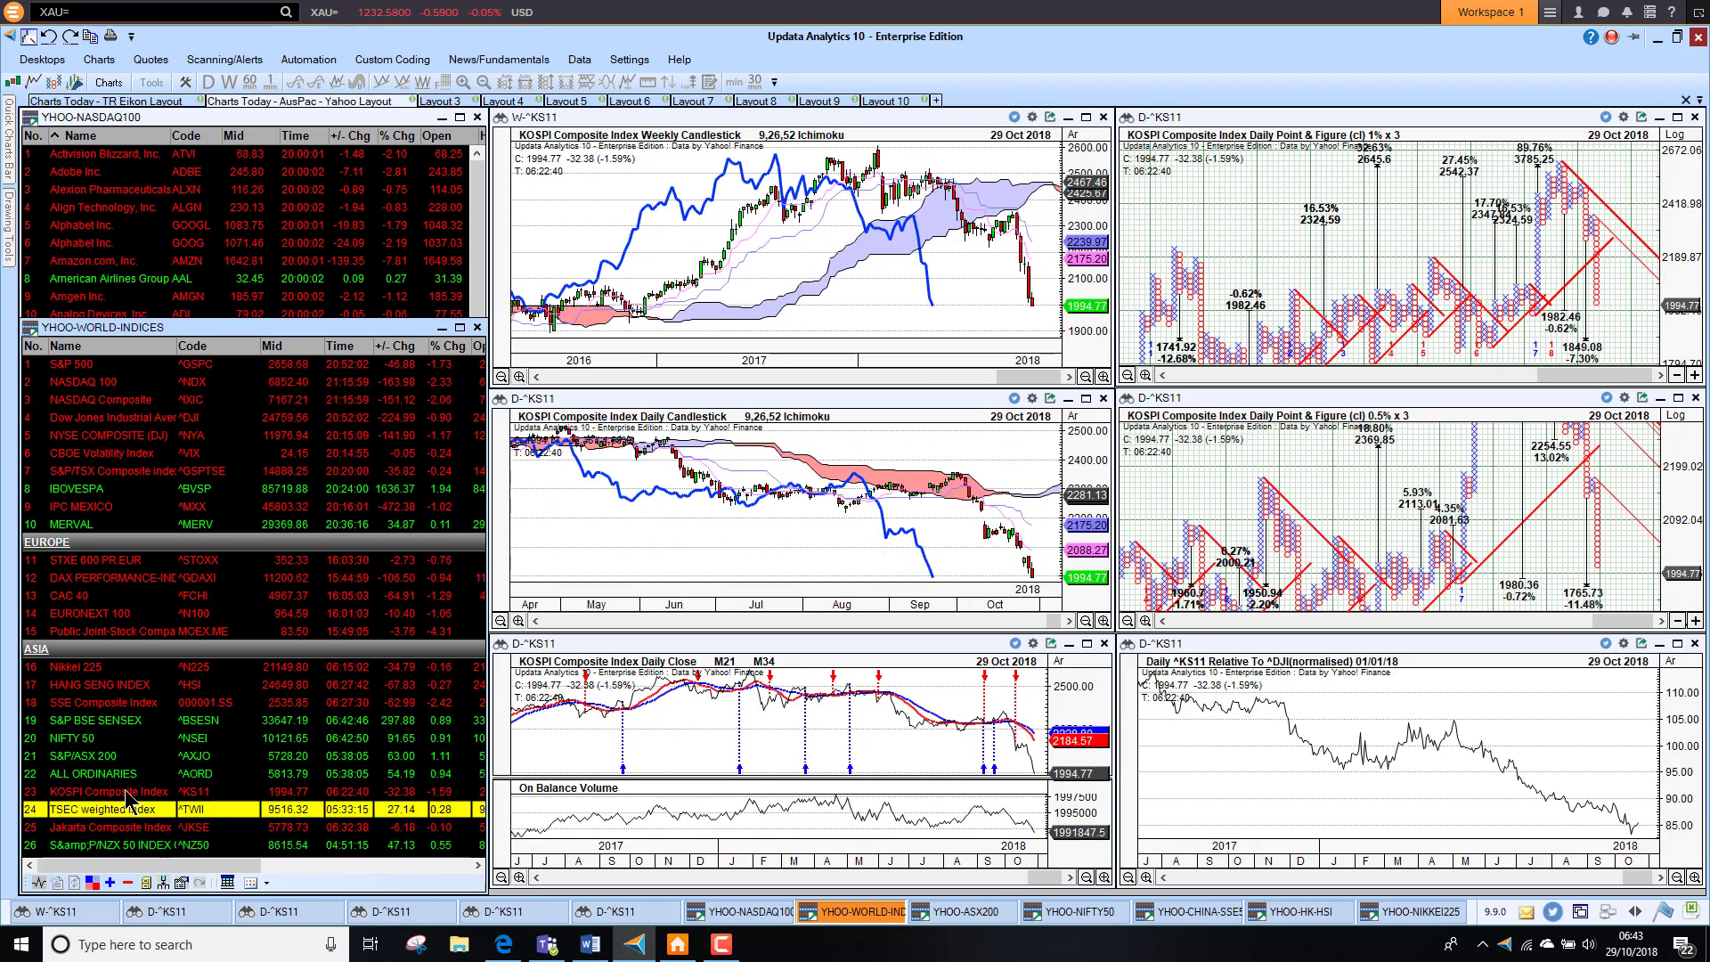
key(Down)
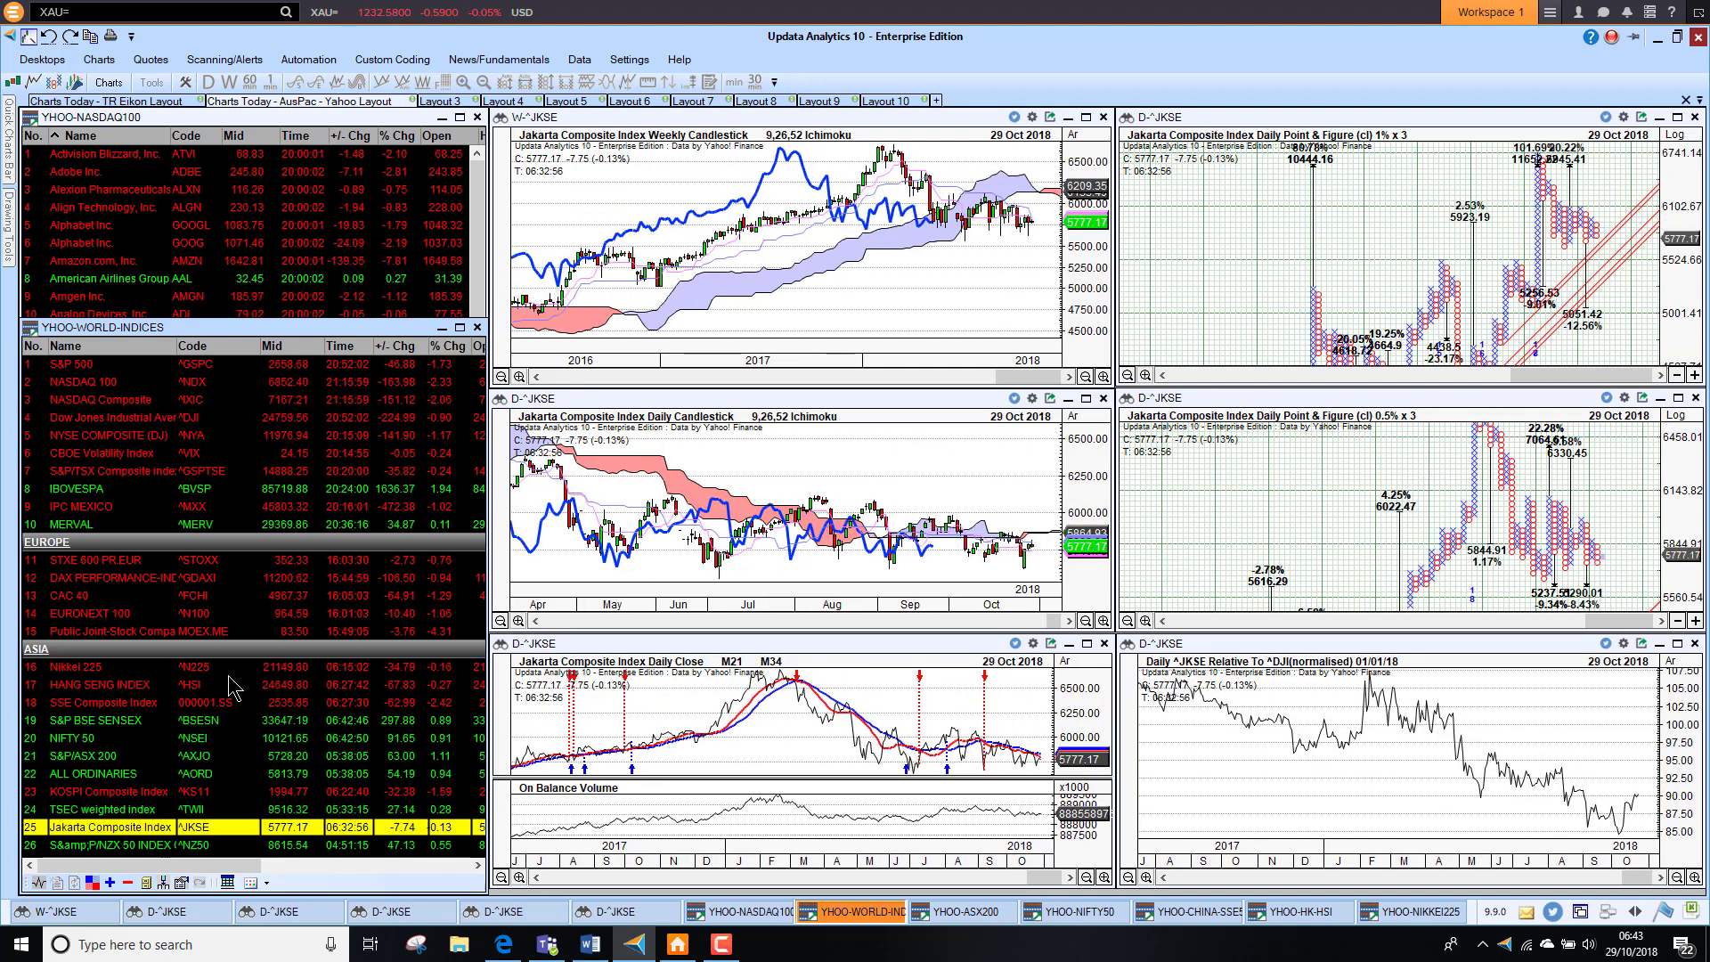
Step: Bring up the NASDAQ100 watchlist and review the charts for Amazon.com, Alphabet (GOOGL), Apple and Facebook
click(953, 918)
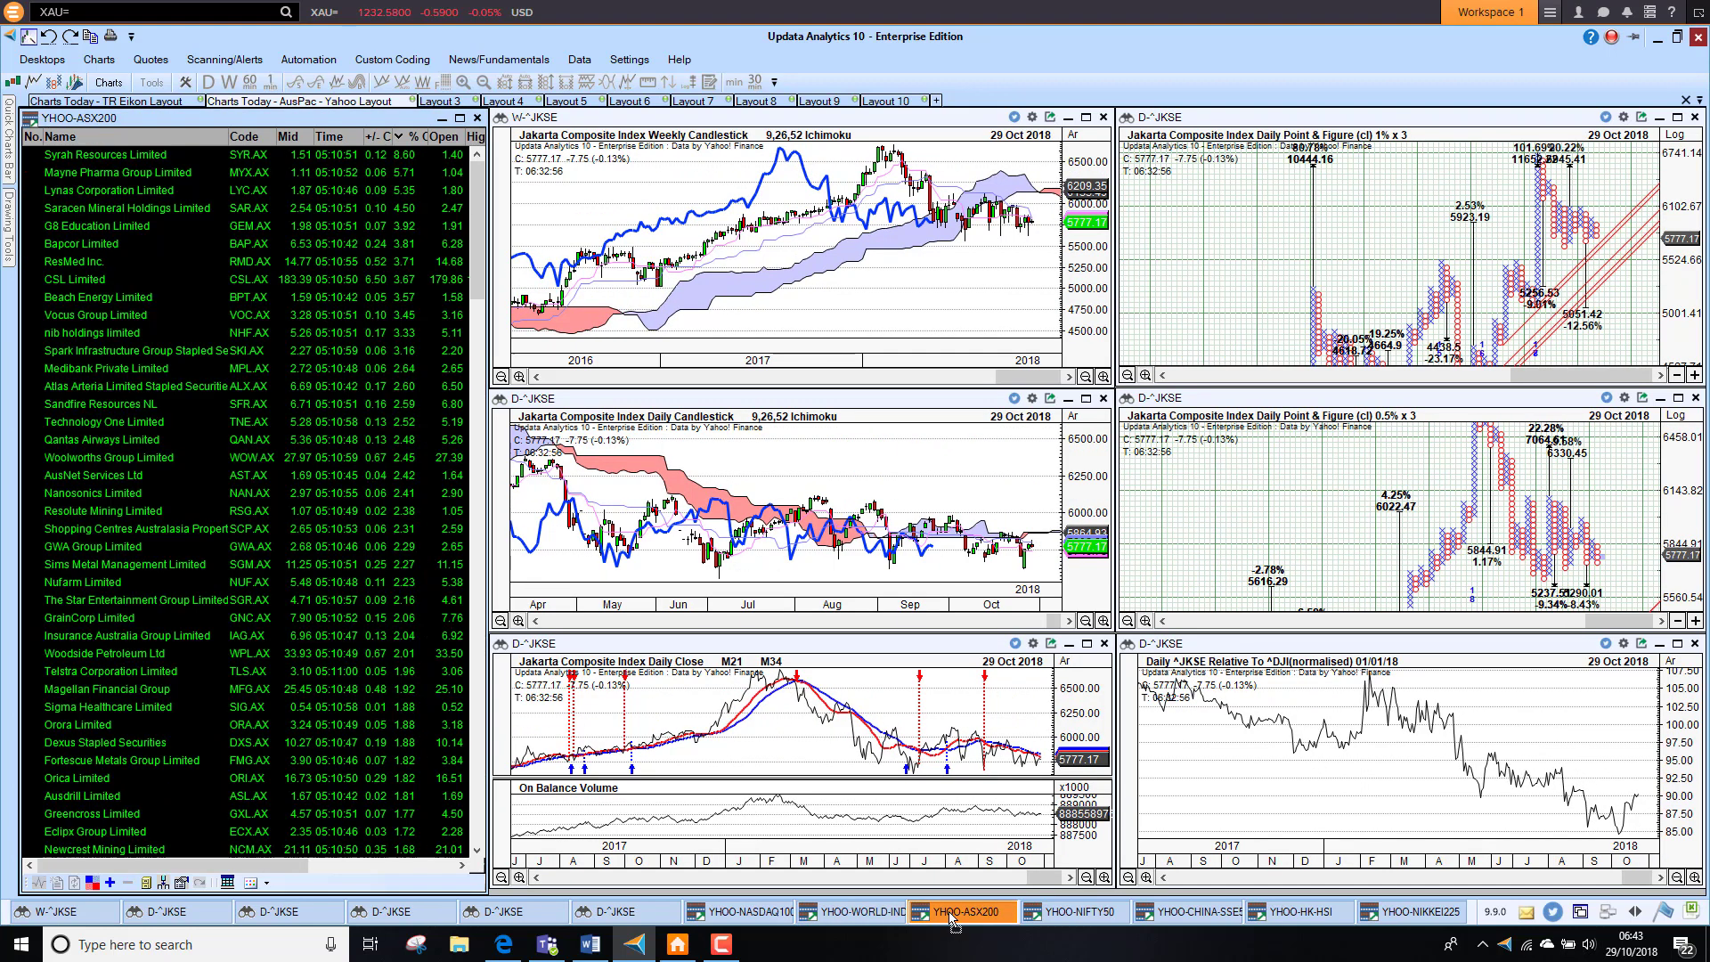
click(737, 918)
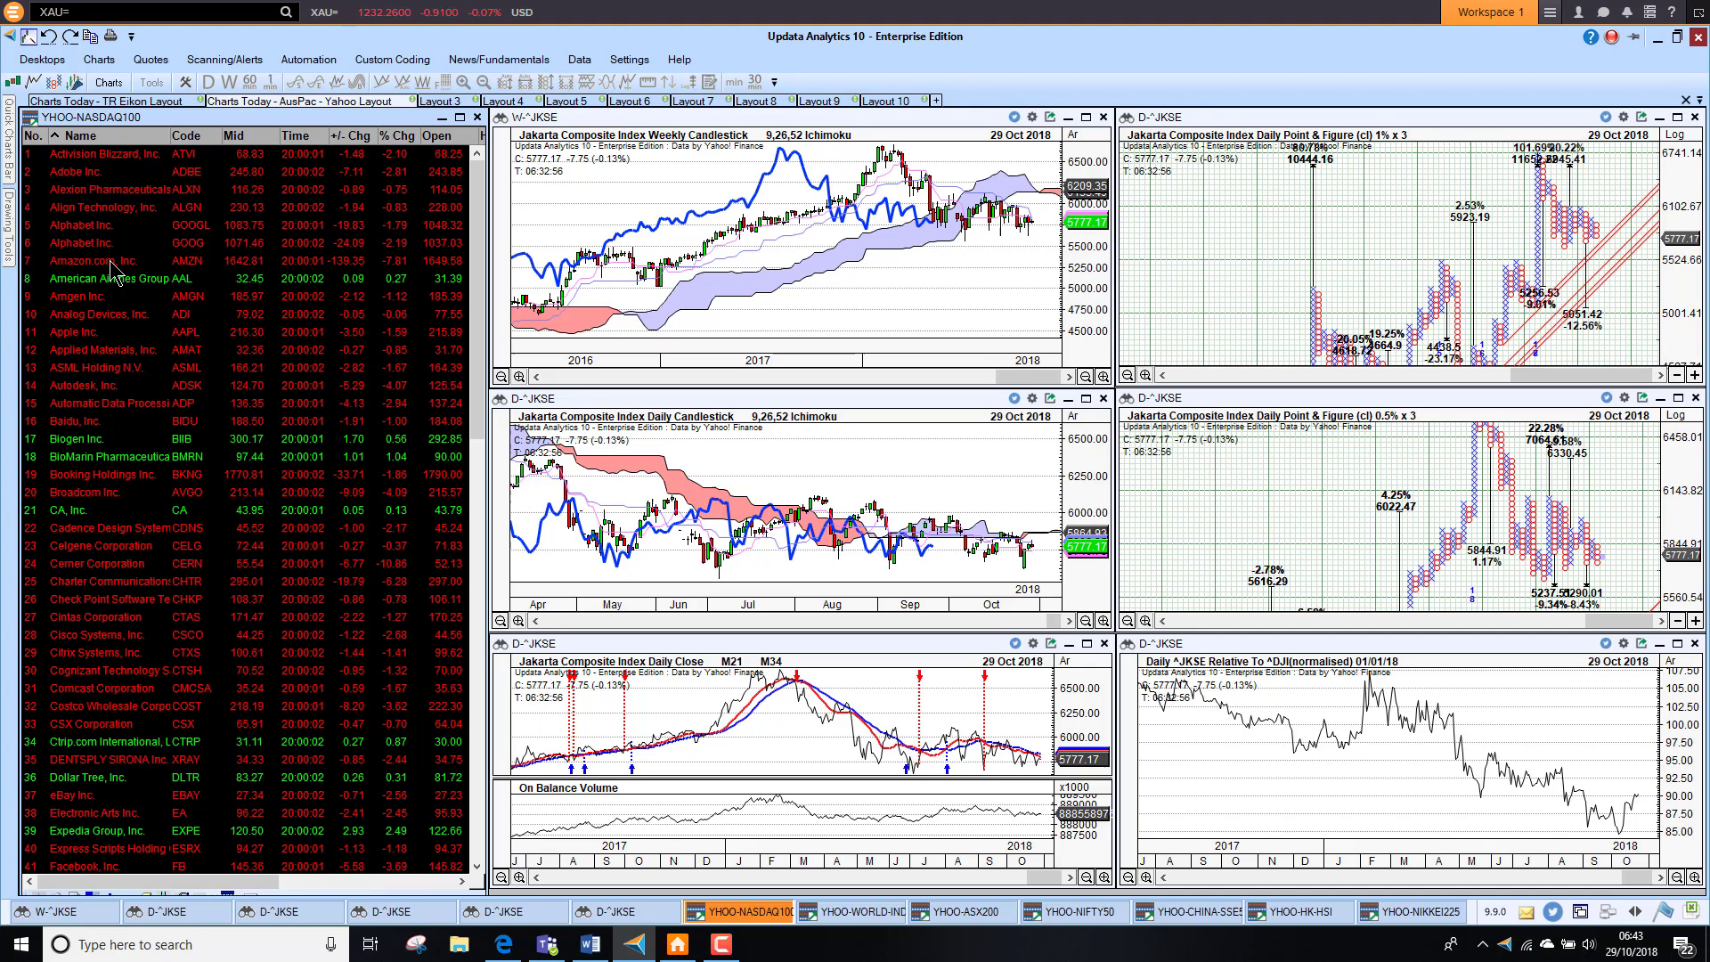
click(113, 267)
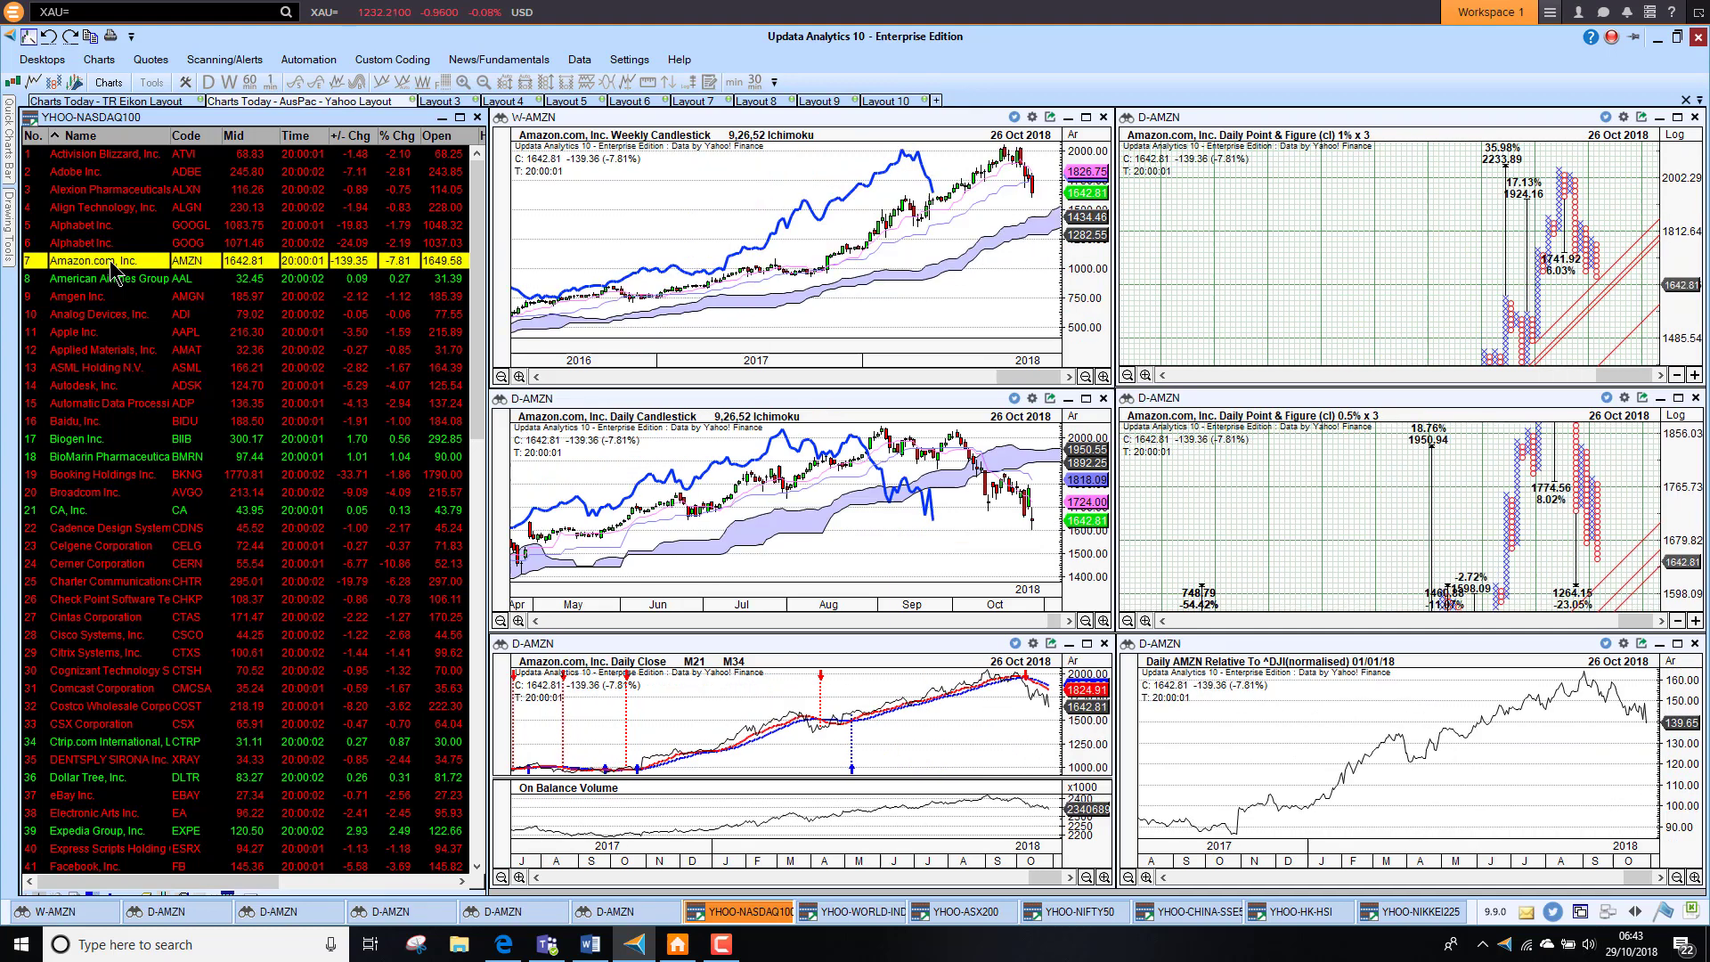
click(90, 225)
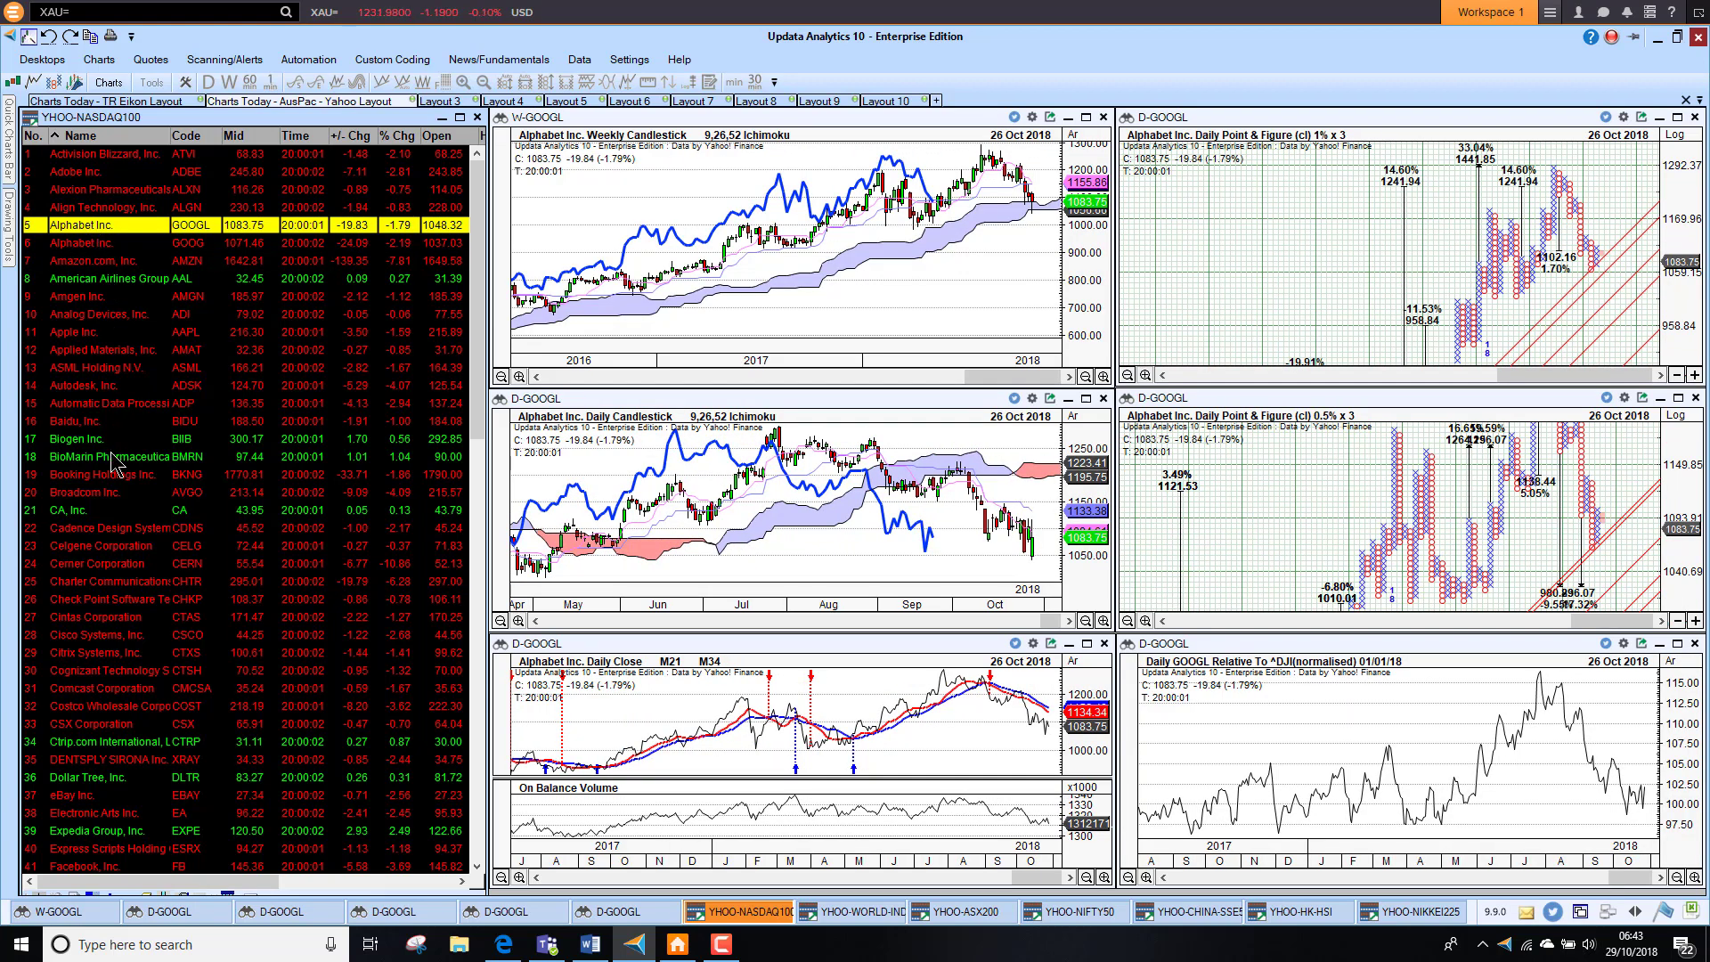
click(104, 336)
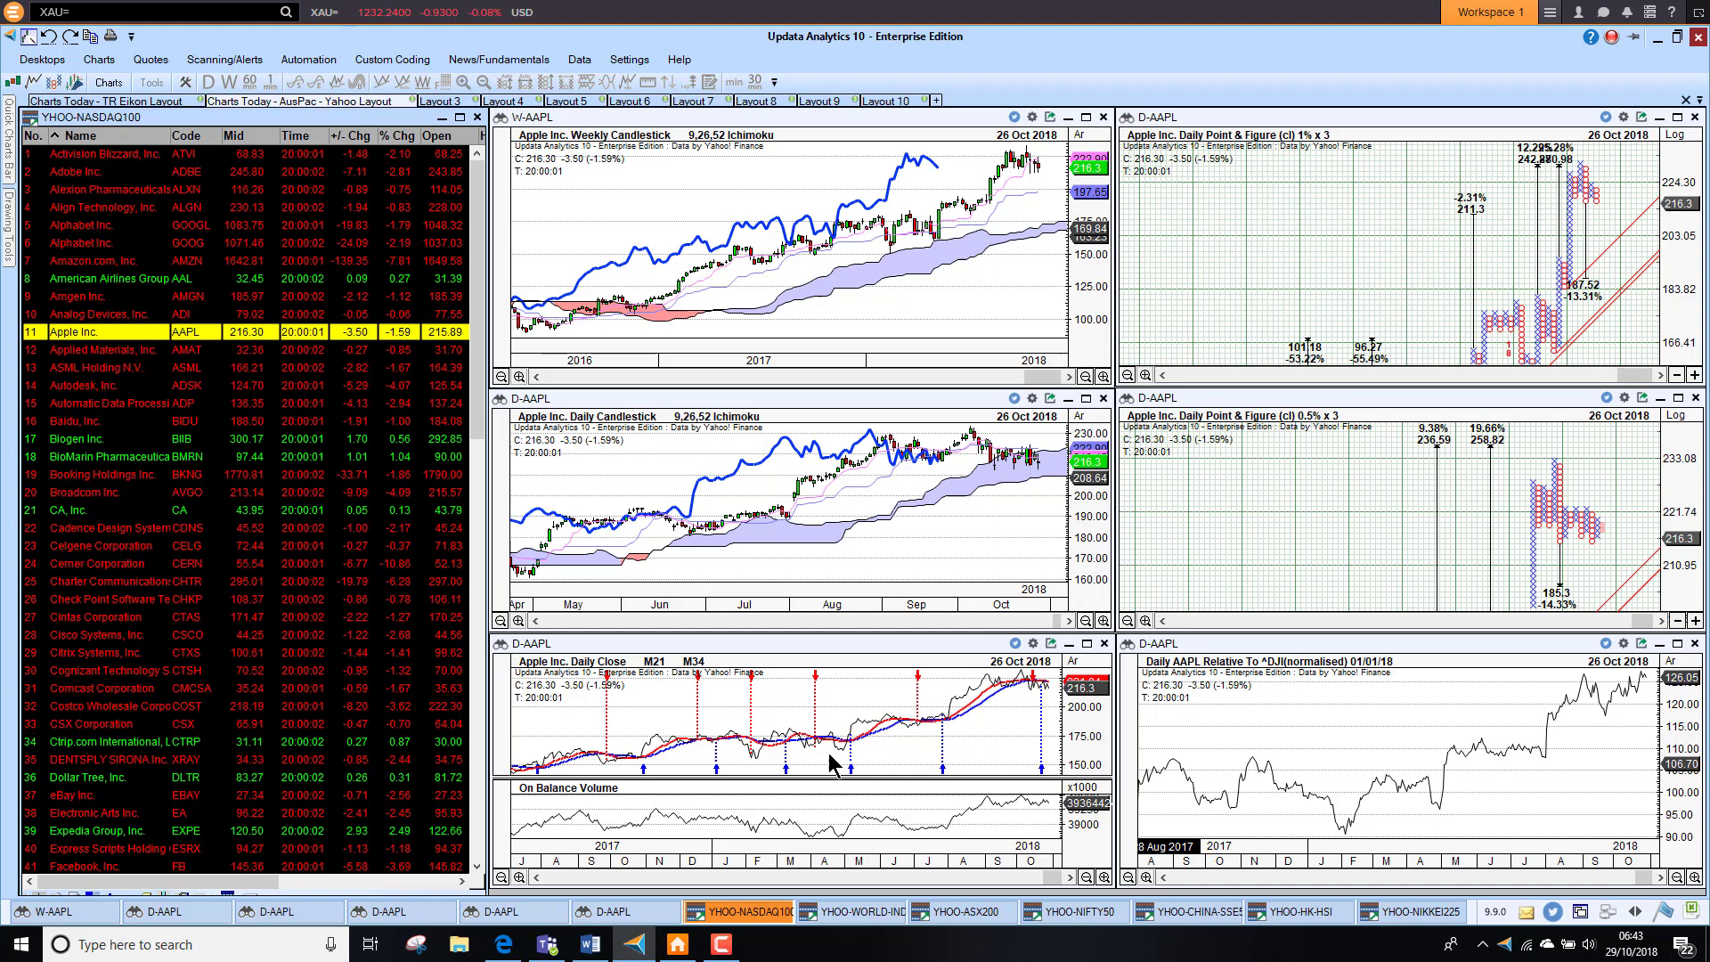
click(116, 867)
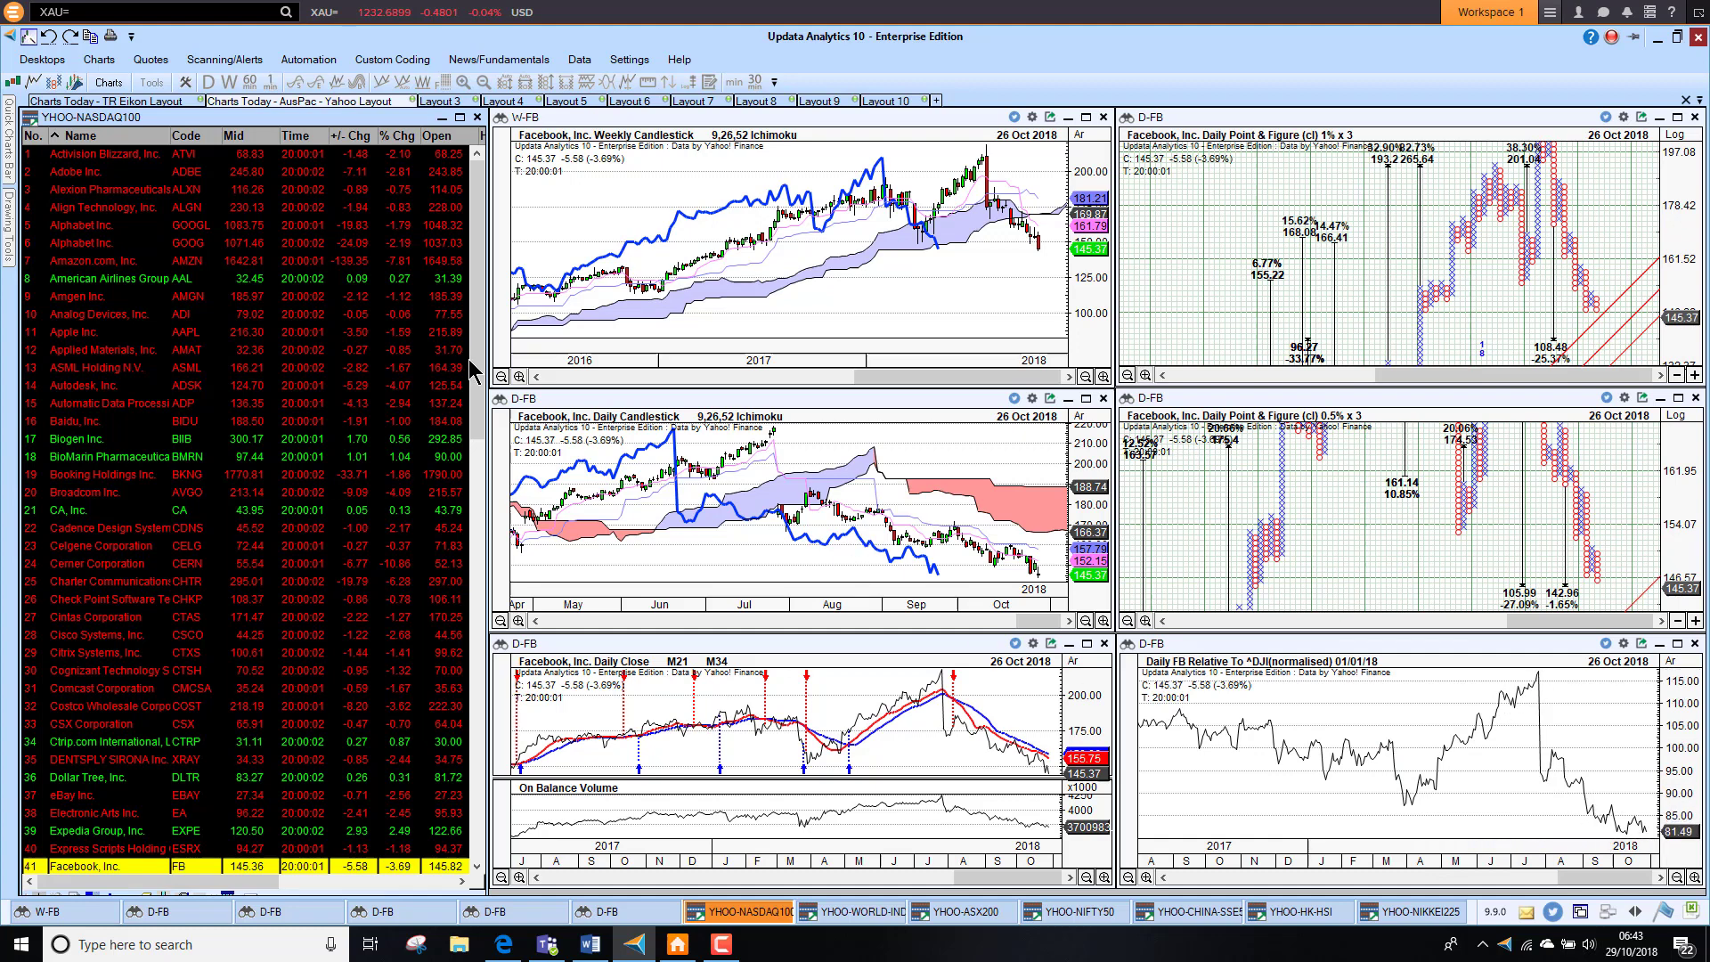
Step: Review the charts for Microsoft, Netflix and Tesla further down the NASDAQ100 watchlist
drag(469, 371, 517, 659)
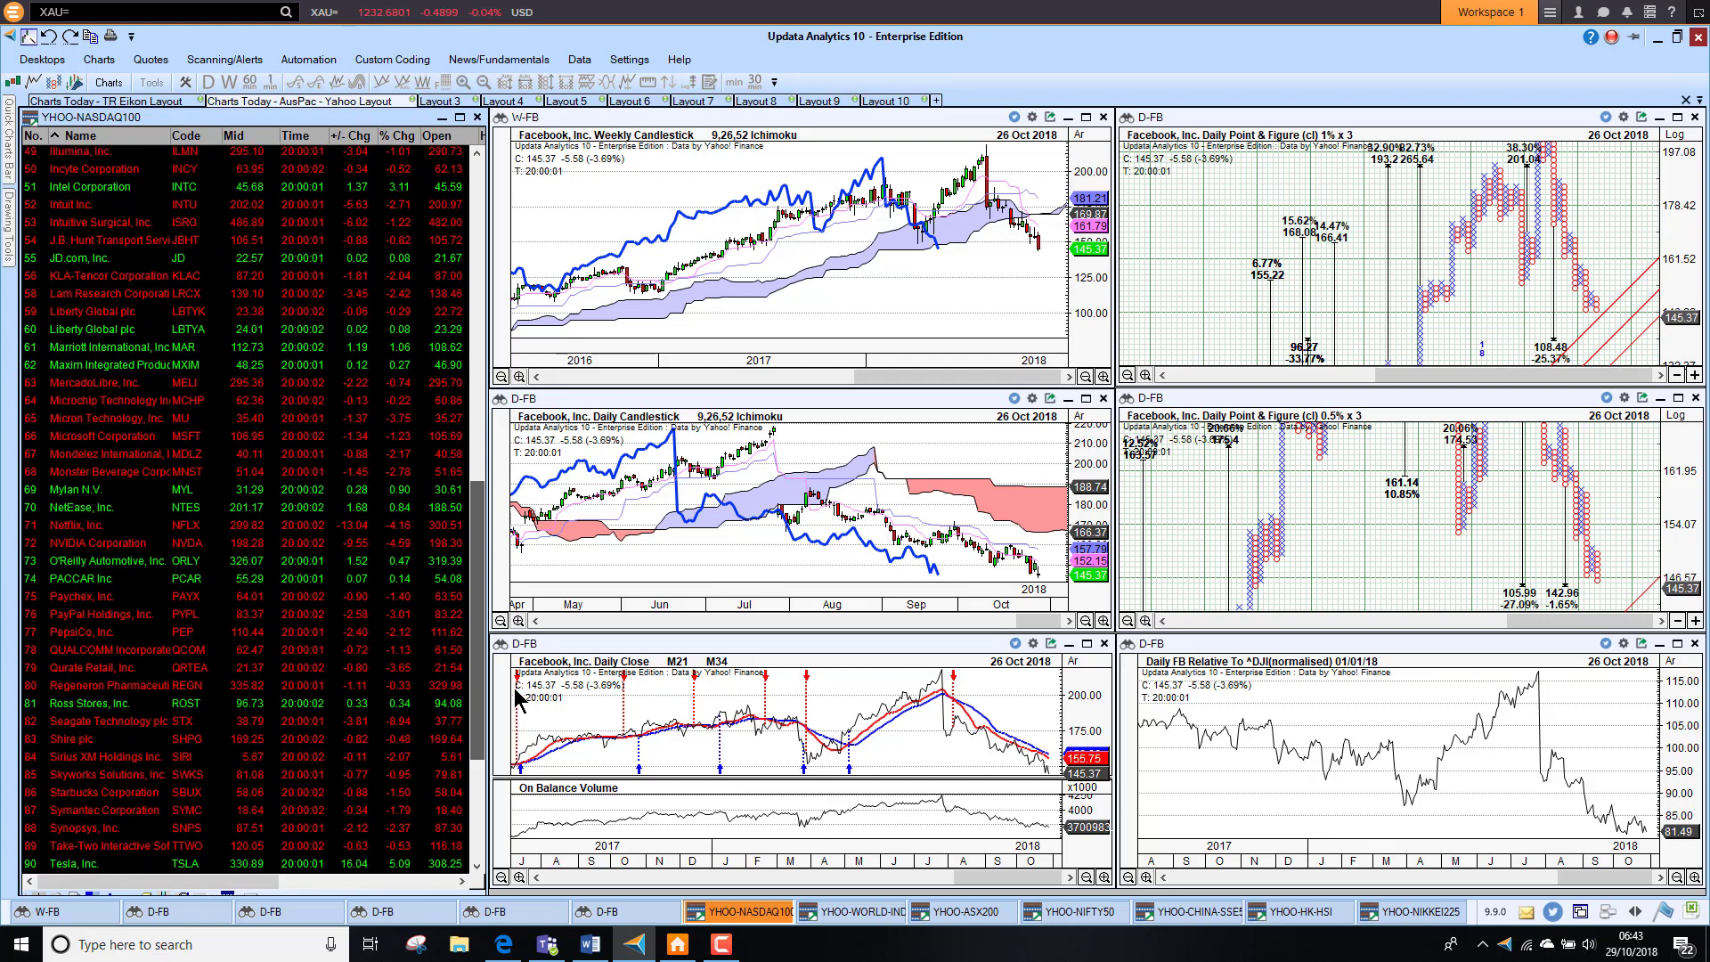
click(111, 437)
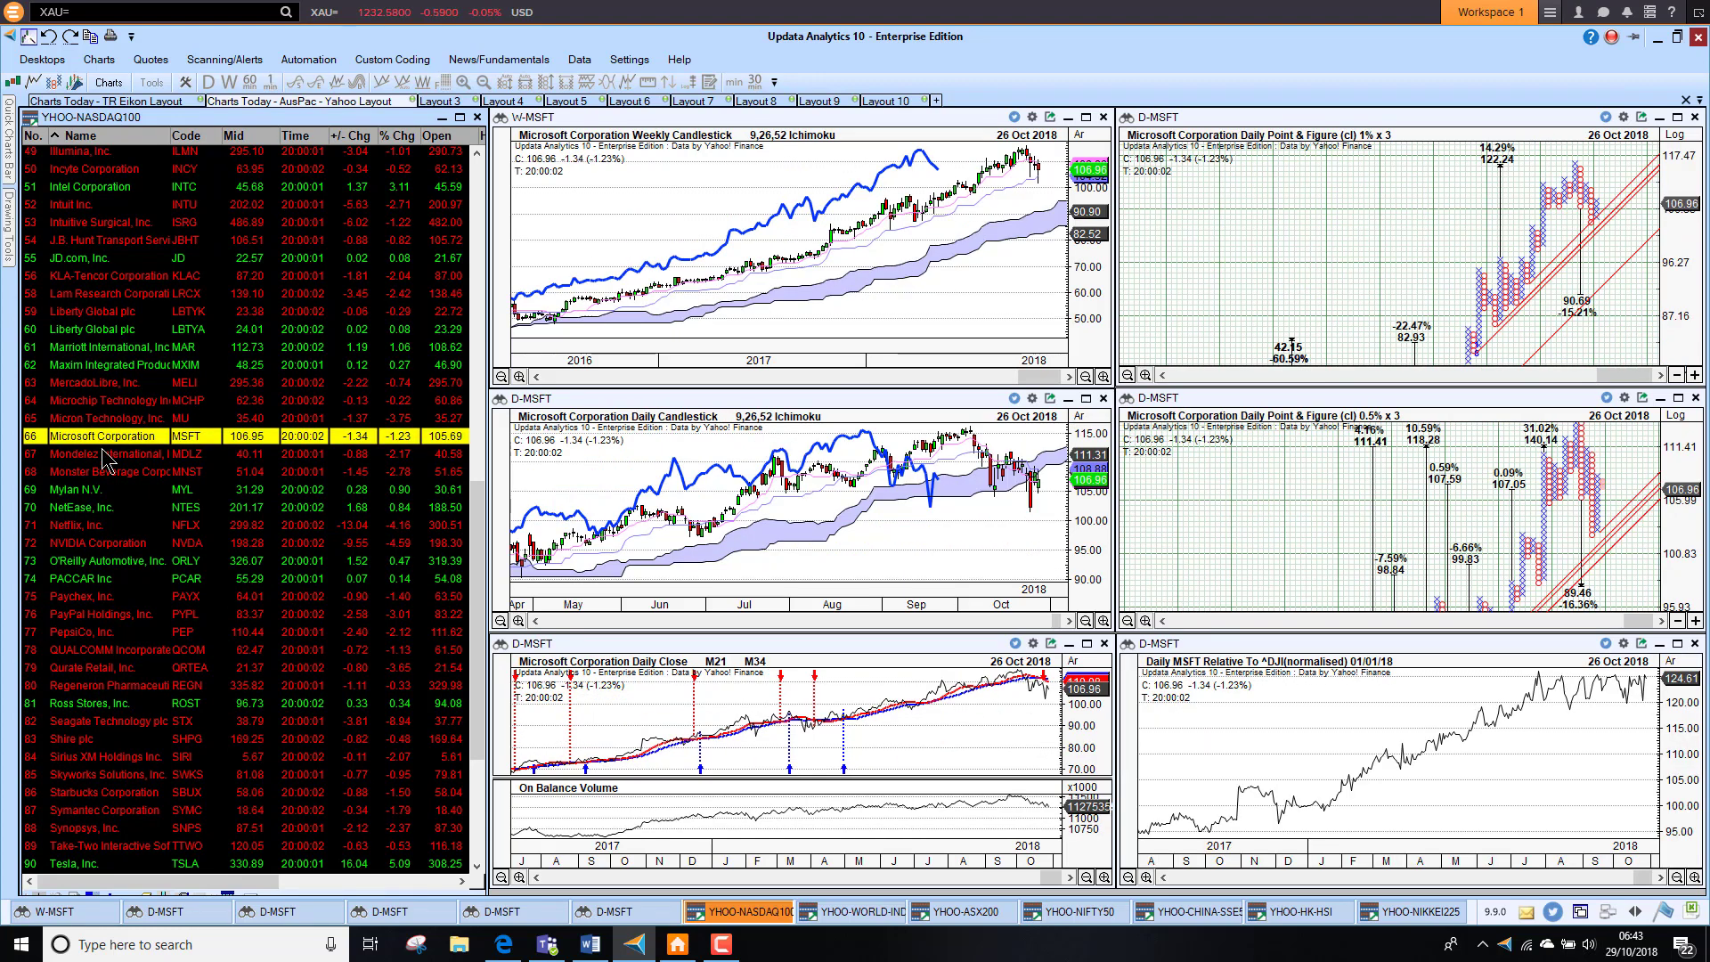
click(92, 526)
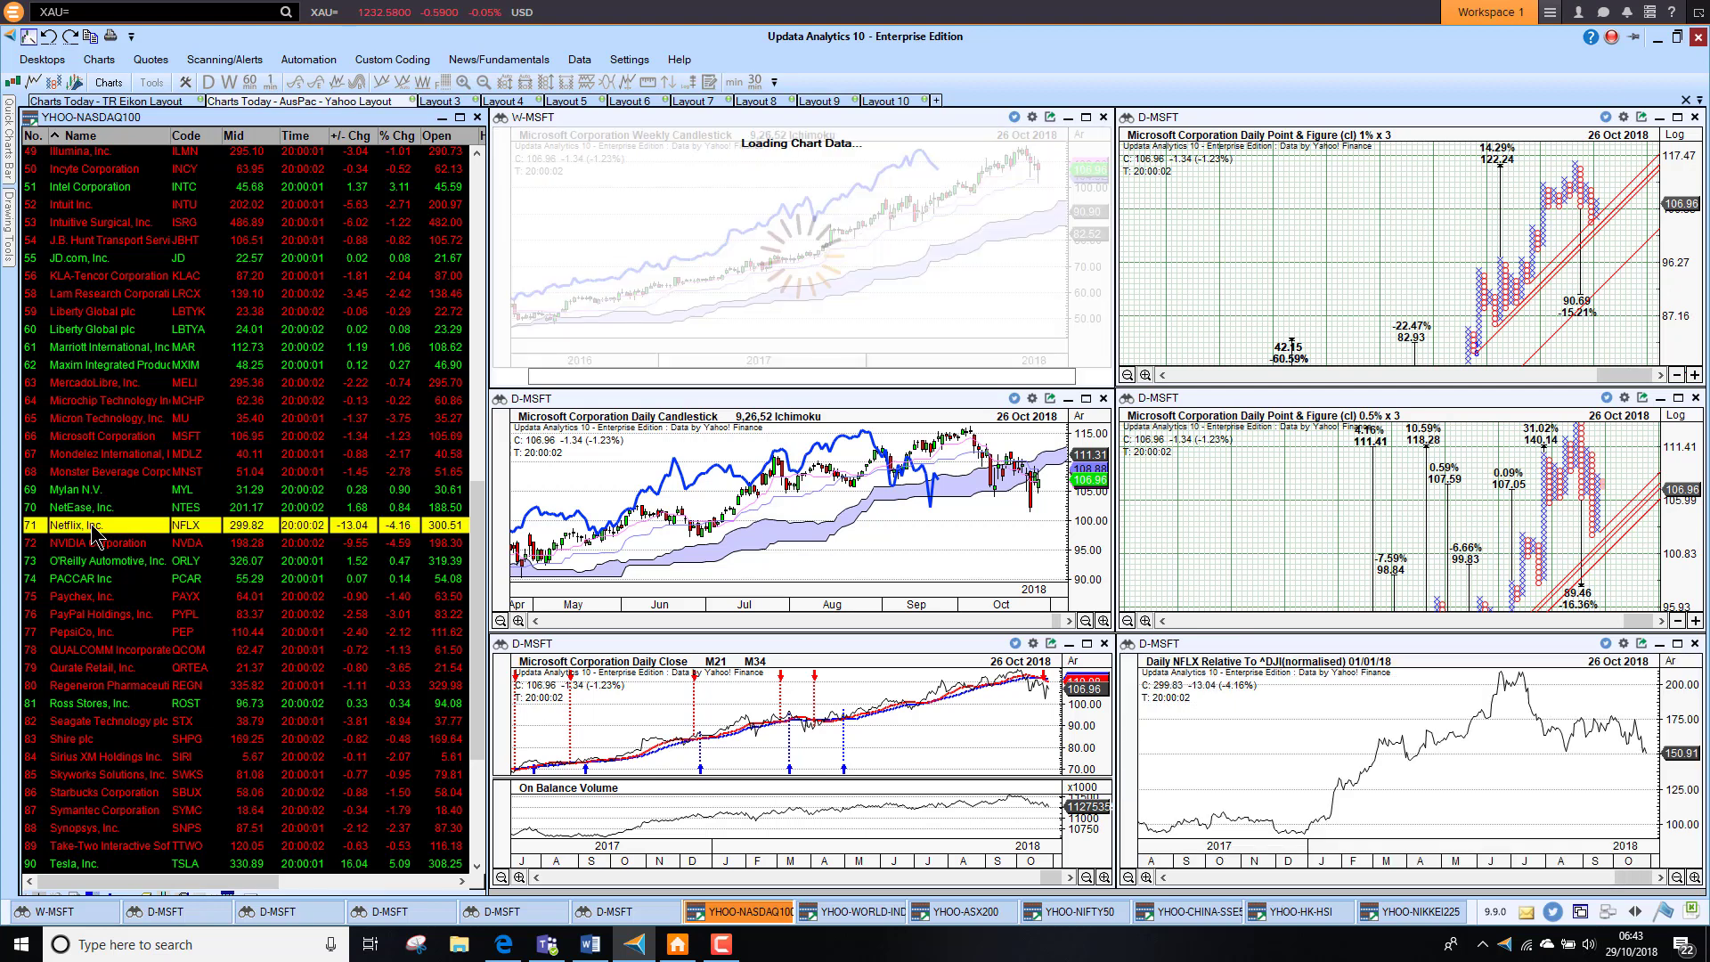
click(89, 865)
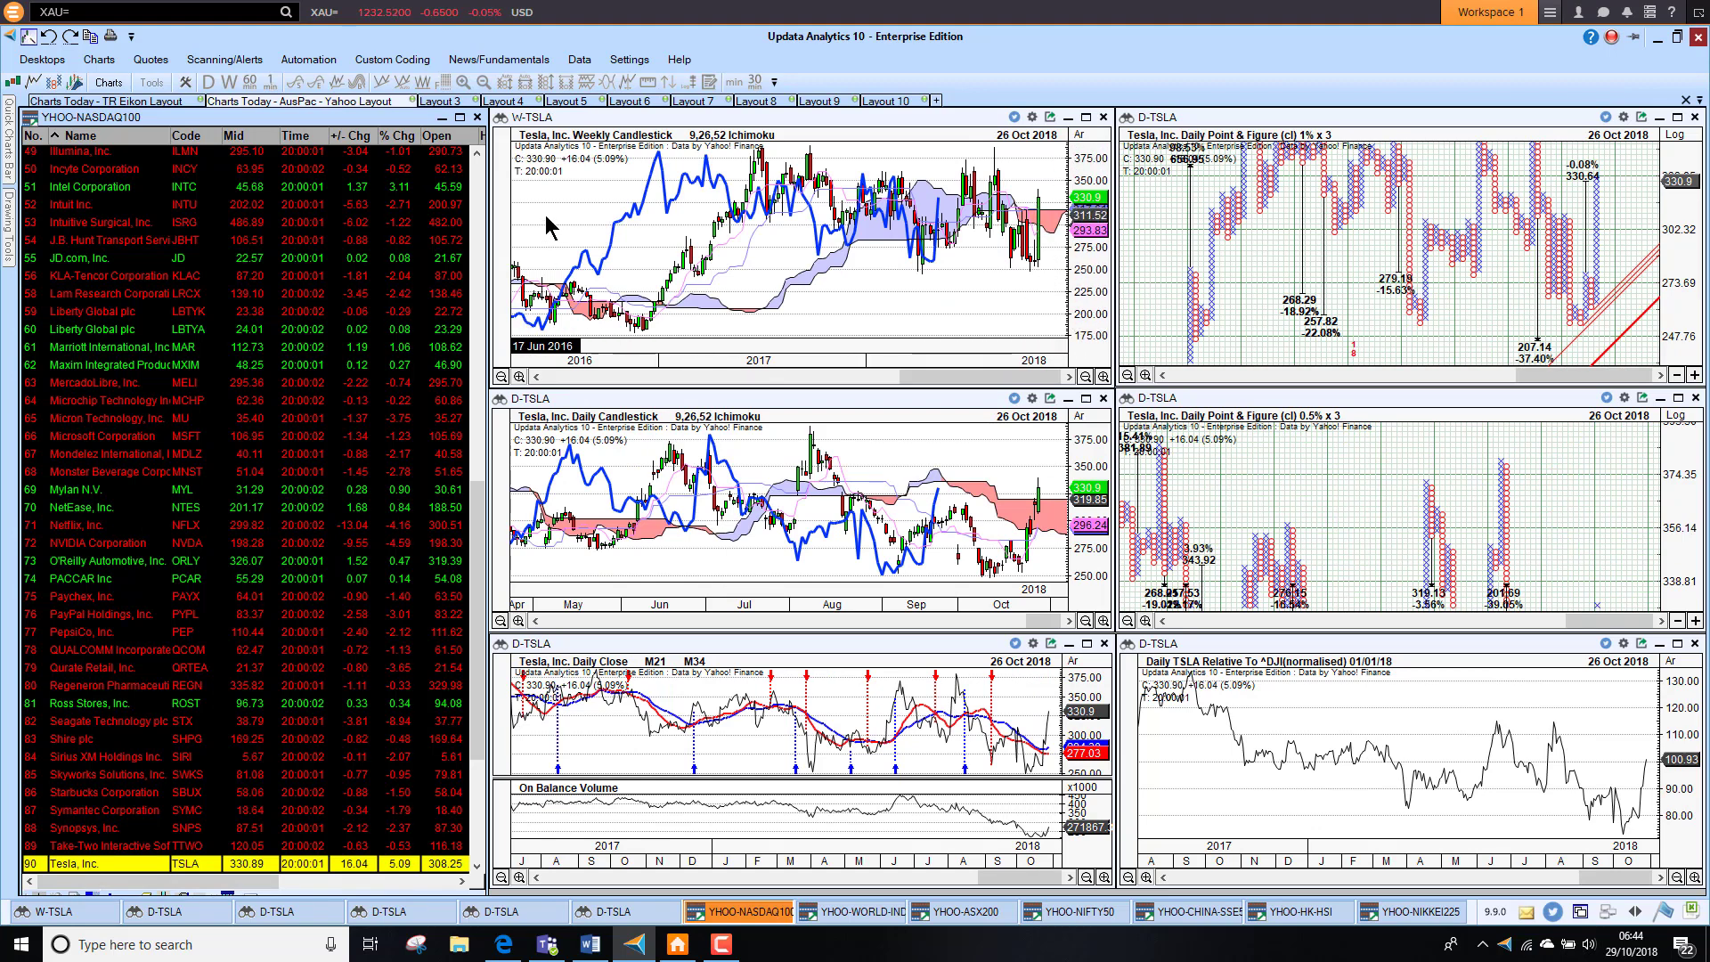
Step: Switch to the ASX200 watchlist and review the charts for Syrah Resources, Mayne Pharma Group and Saracen Mineral Holdings
click(985, 917)
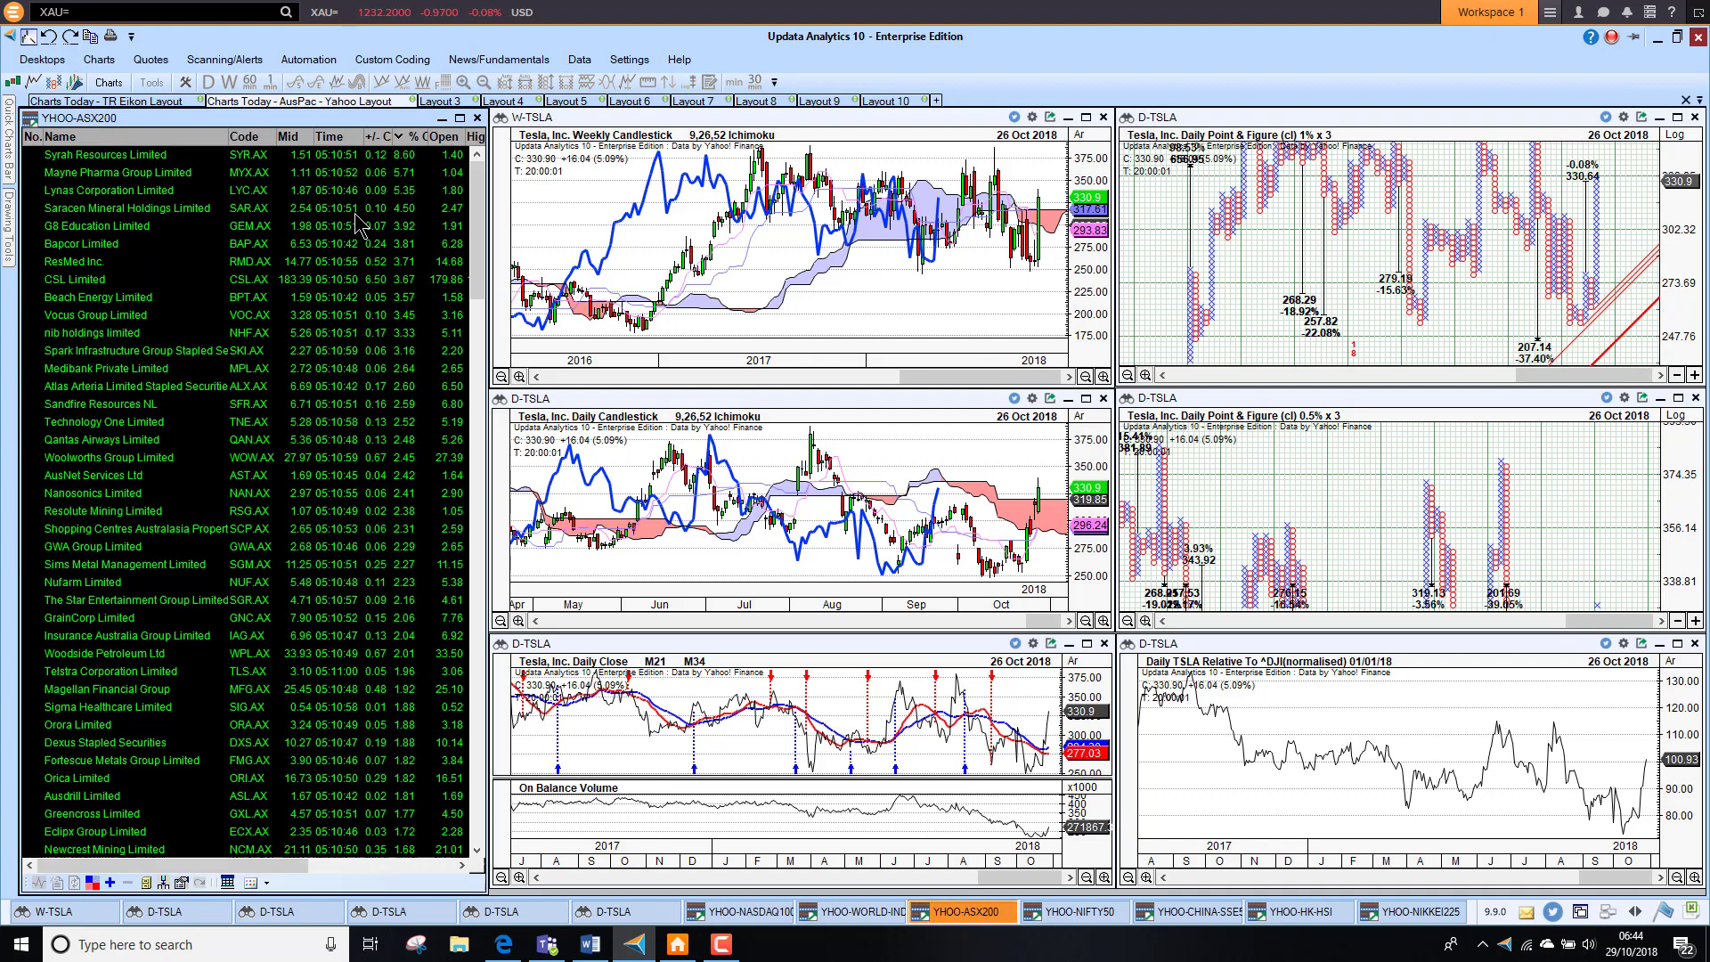
click(122, 157)
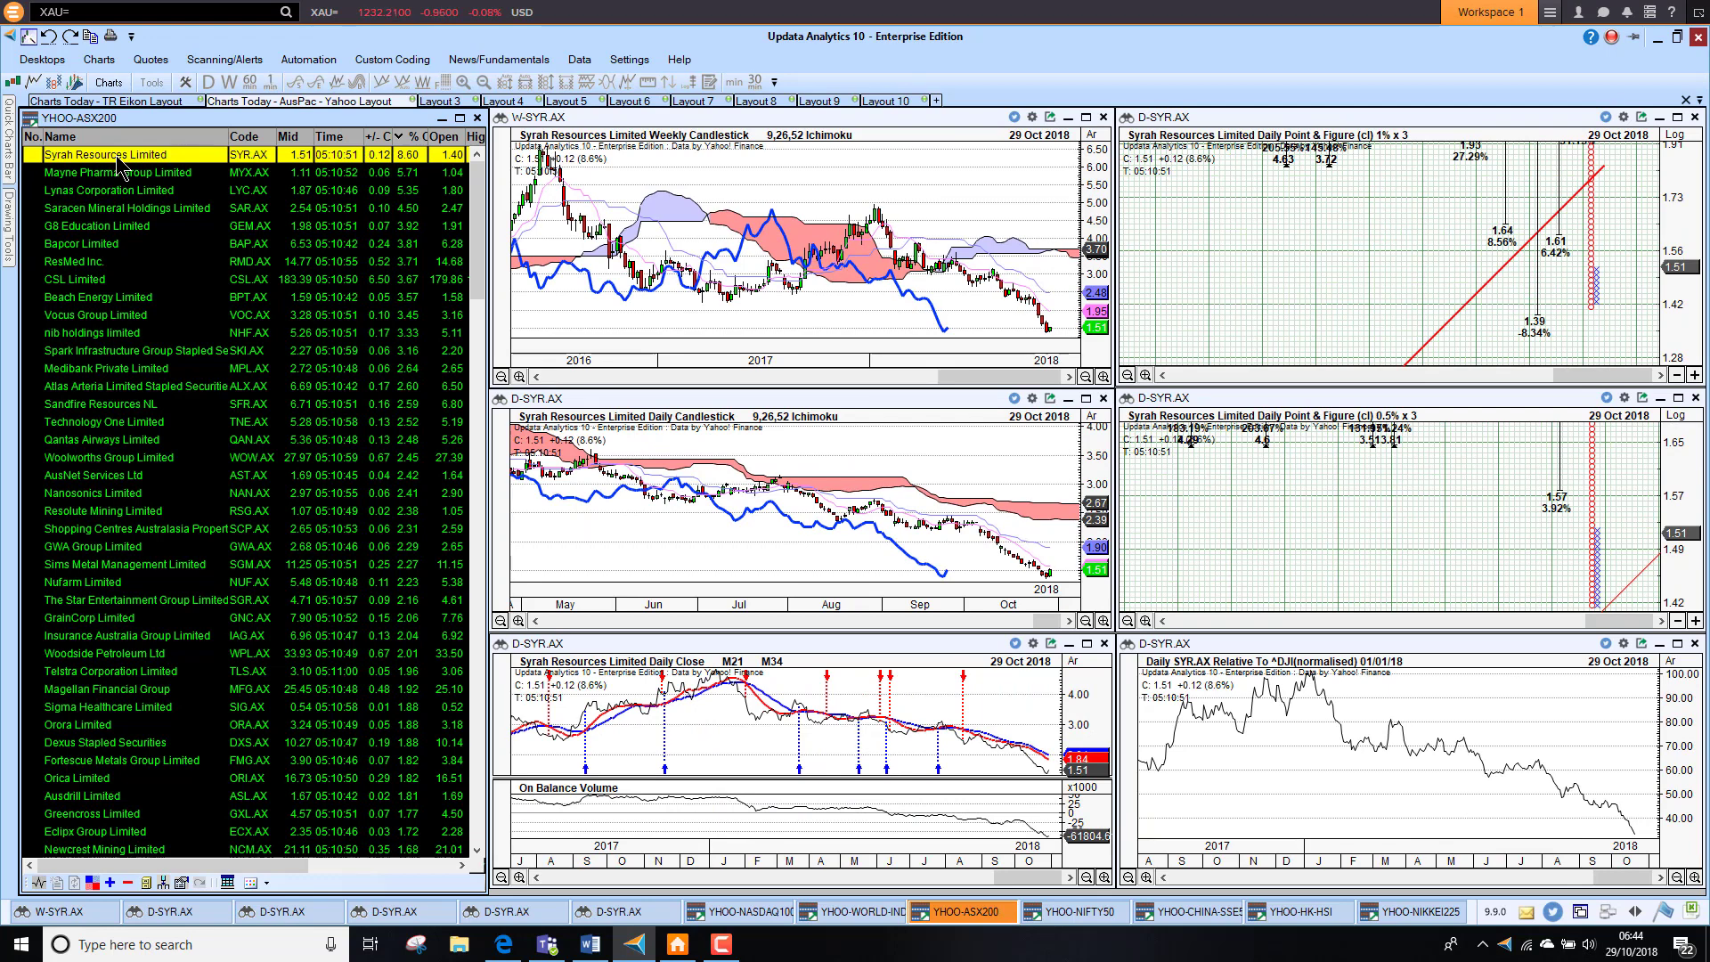
key(Down)
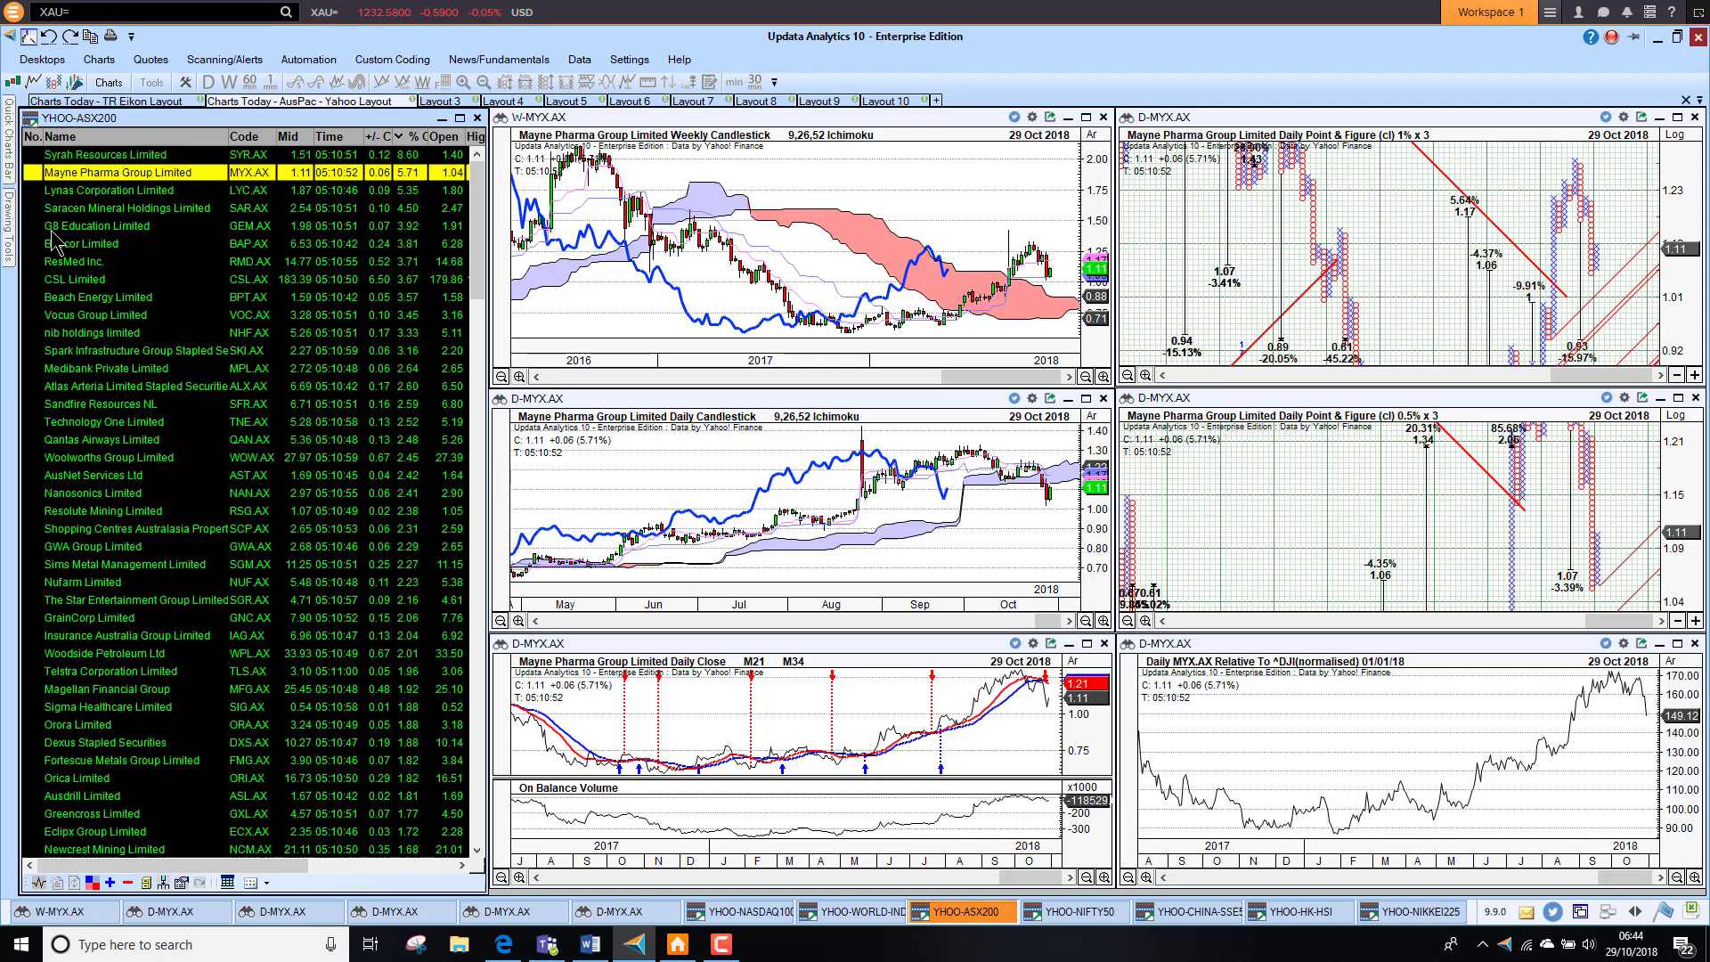
click(131, 210)
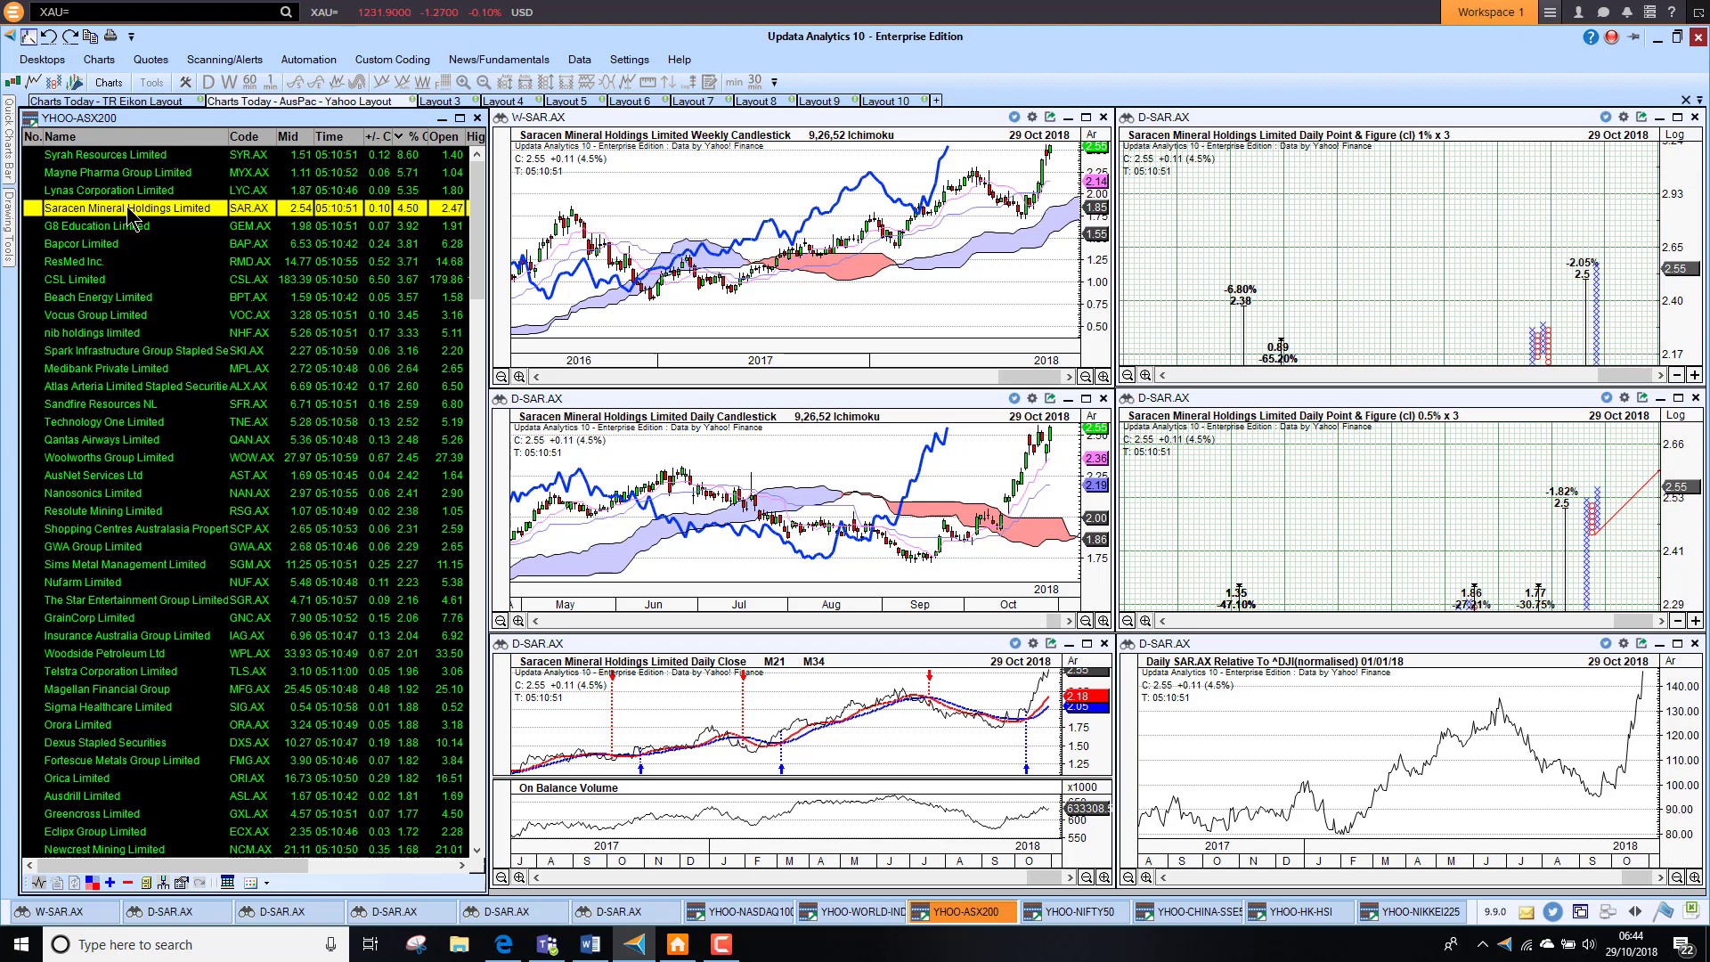
Step: Sort the ASX200 watchlist by ascending percentage change and review the charts for Seven West Media and Treasury Wine Estates
click(413, 139)
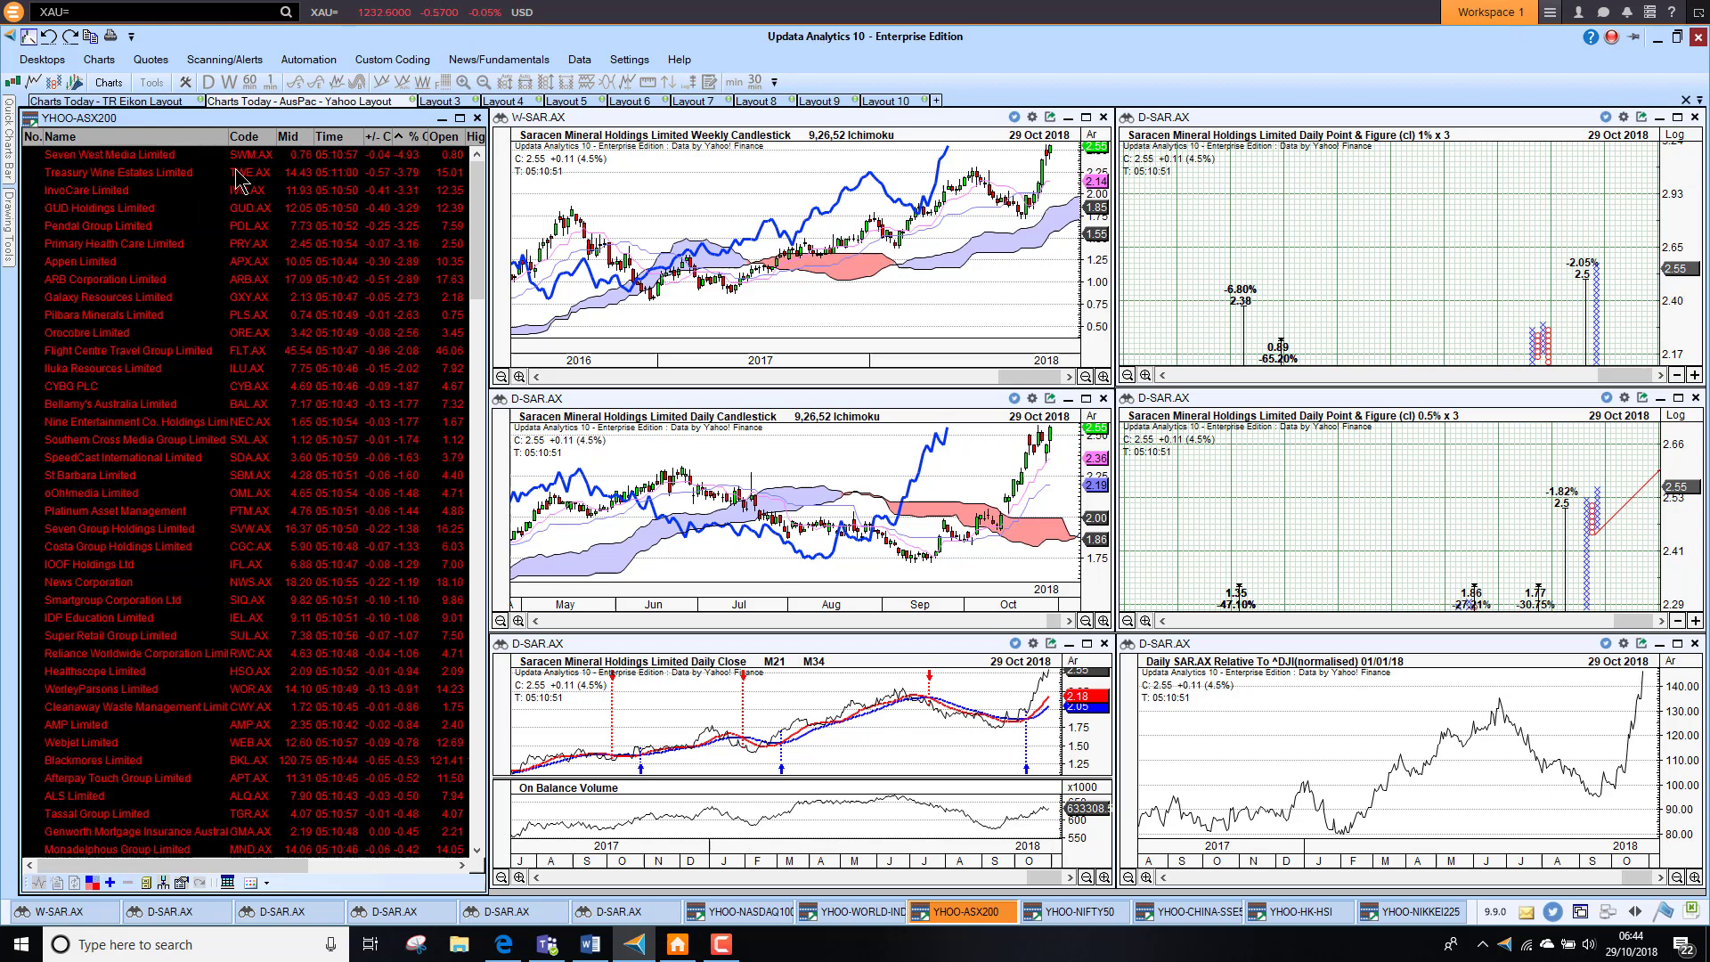
click(103, 157)
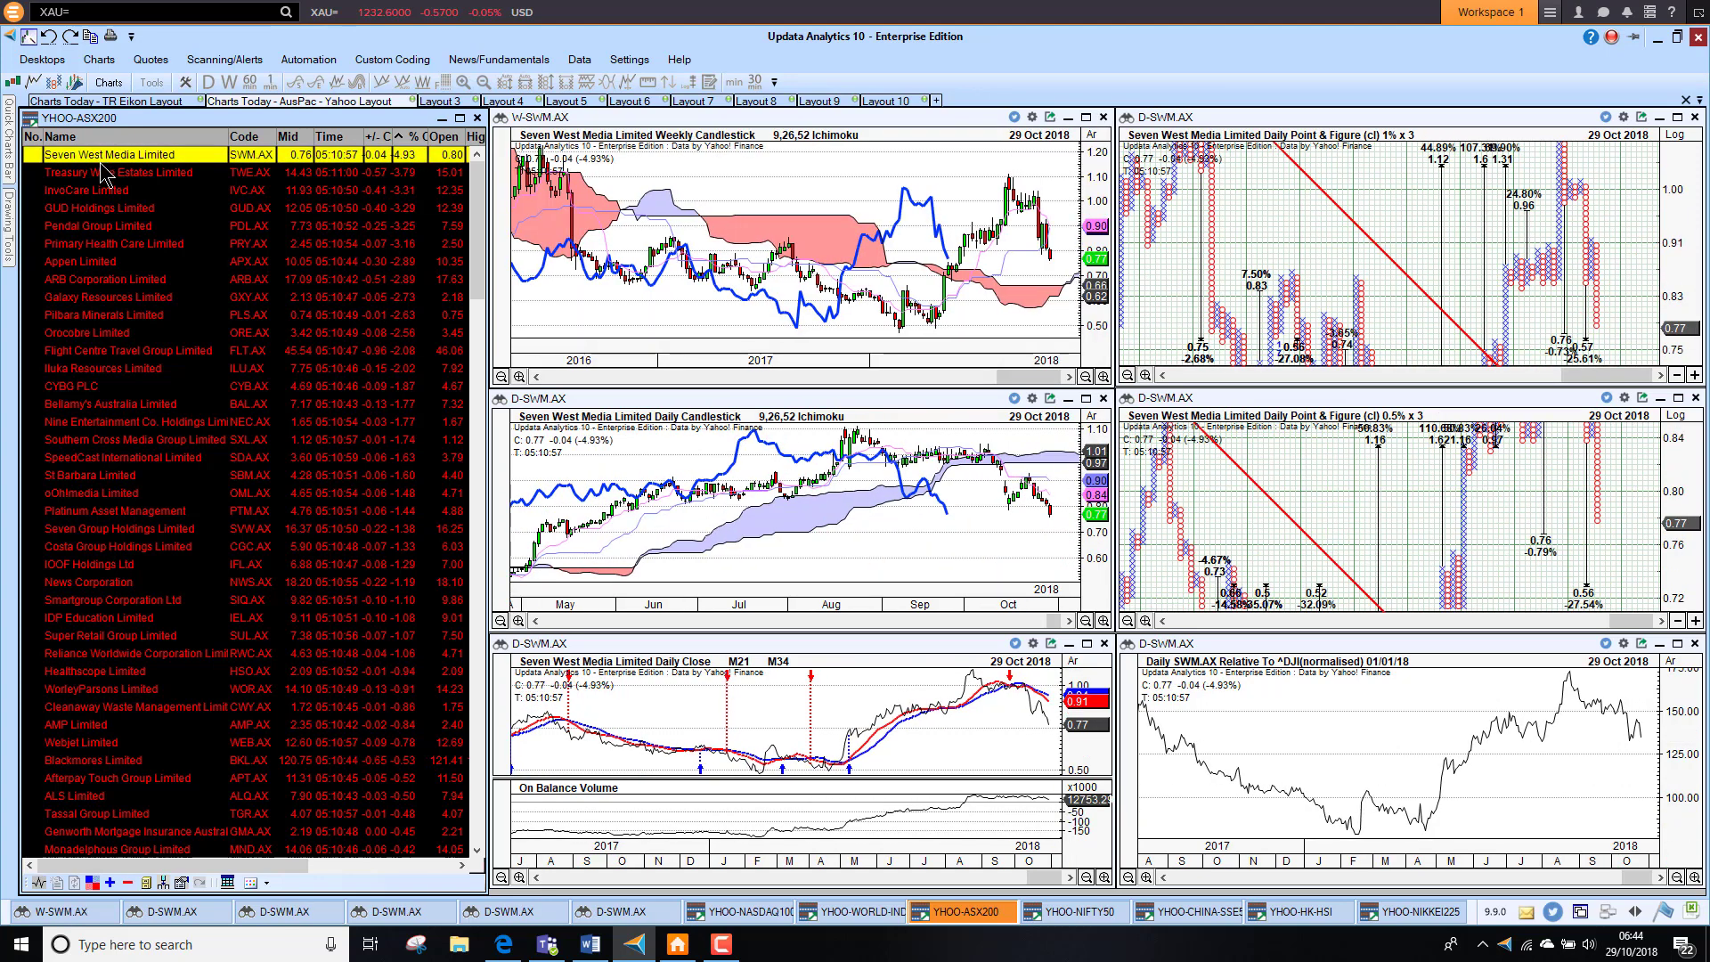
click(104, 175)
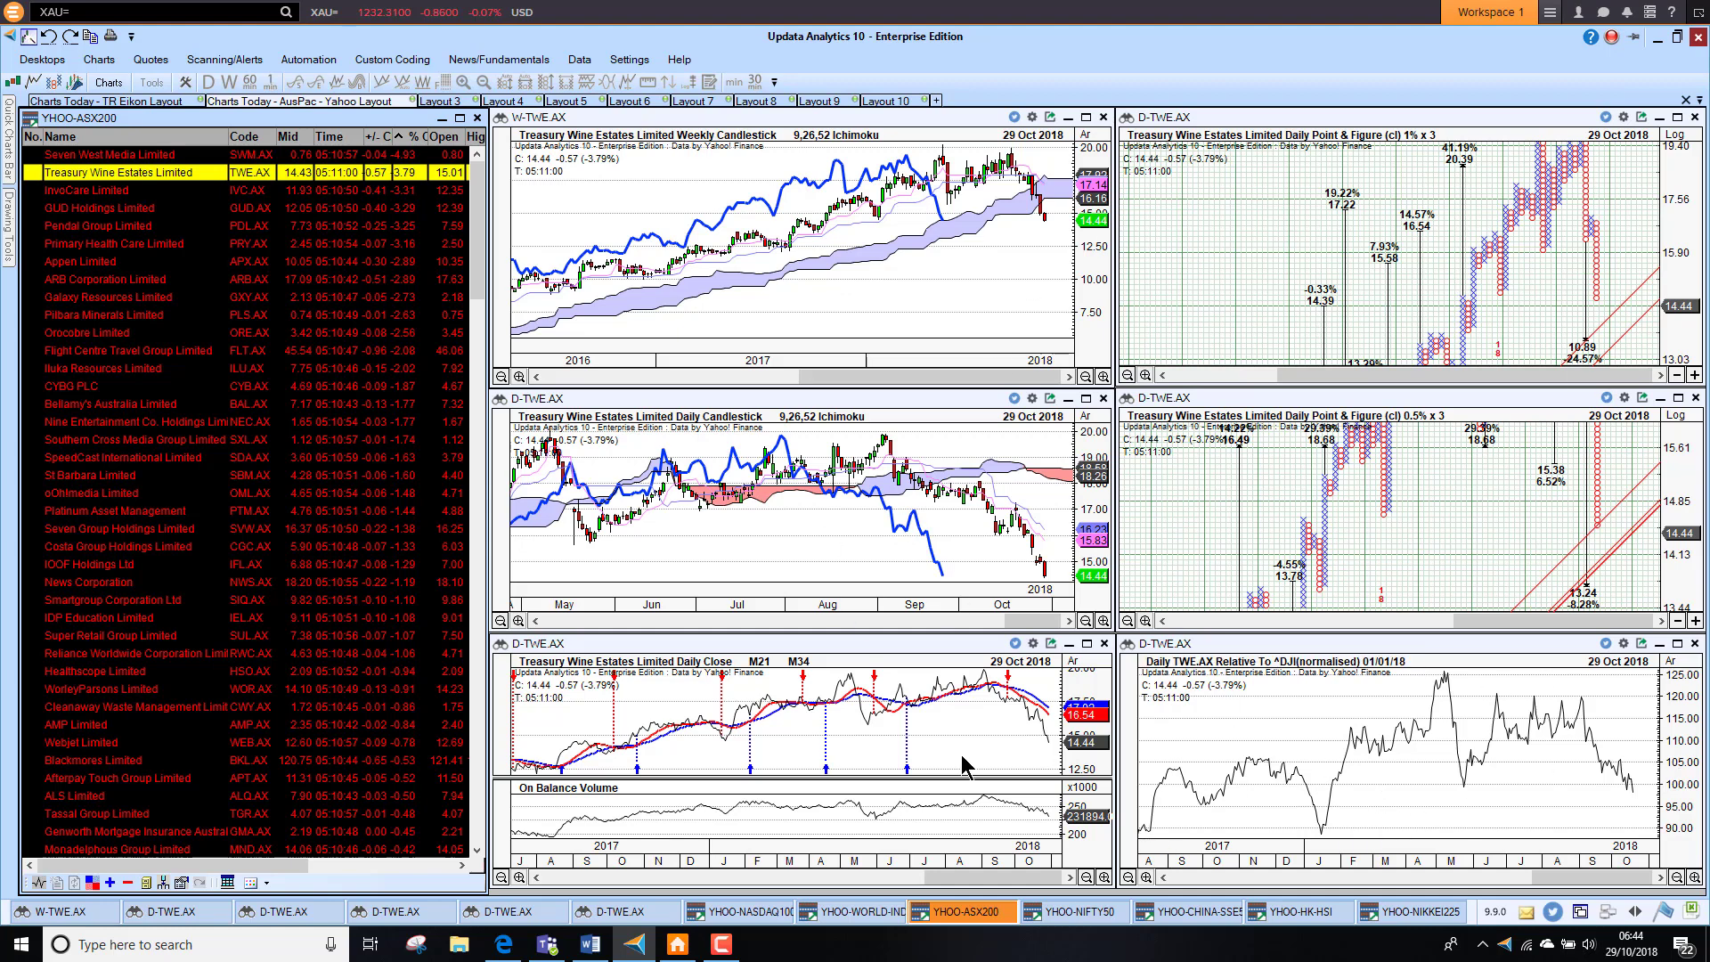
Step: Switch to the NIFTY50 watchlist and review the charts for Axis Bank, State Bank of India and Indiabulls Housing Finance
click(1082, 913)
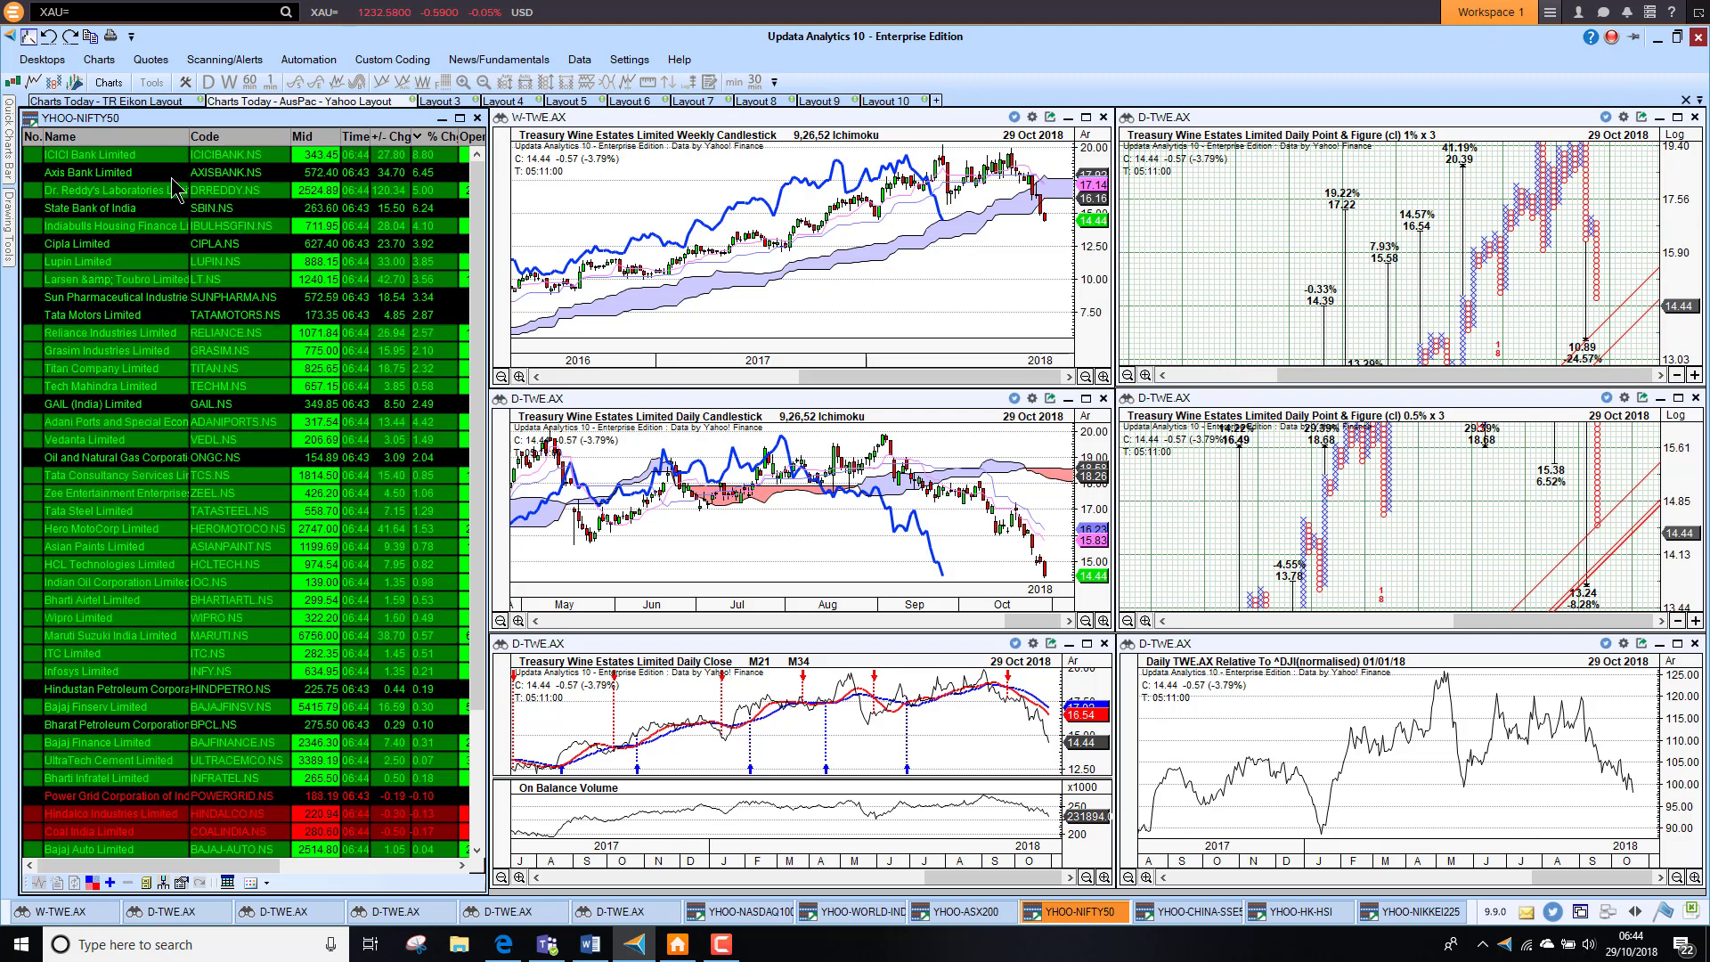
click(126, 167)
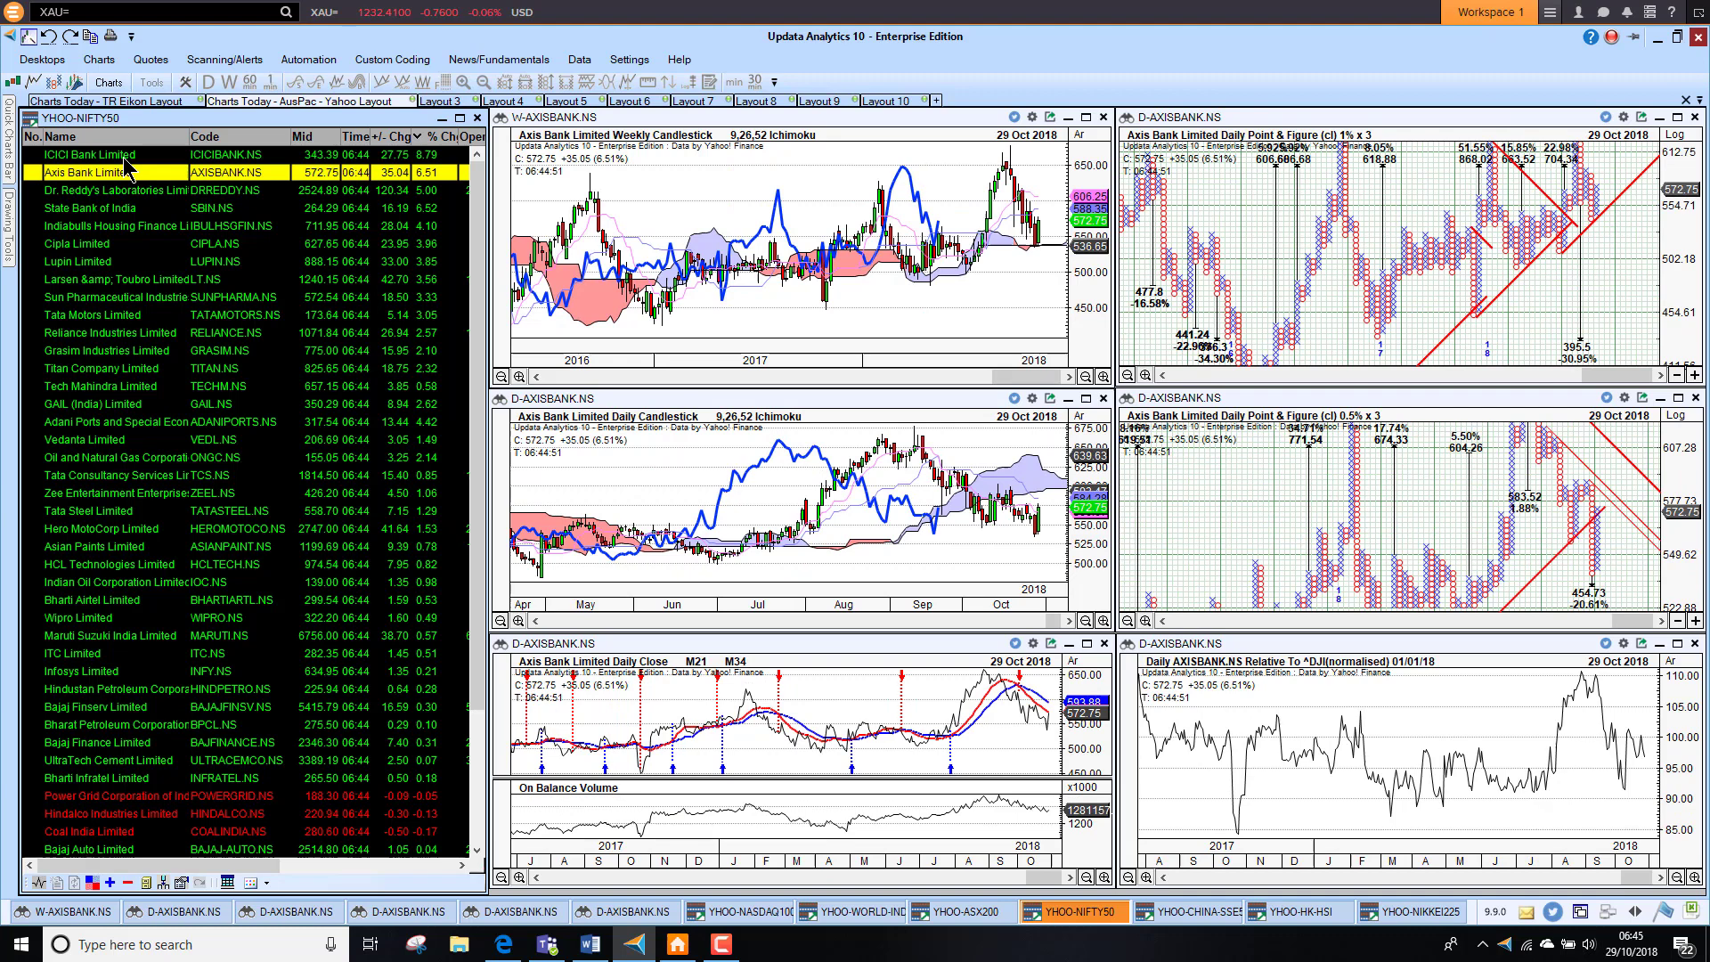
click(131, 208)
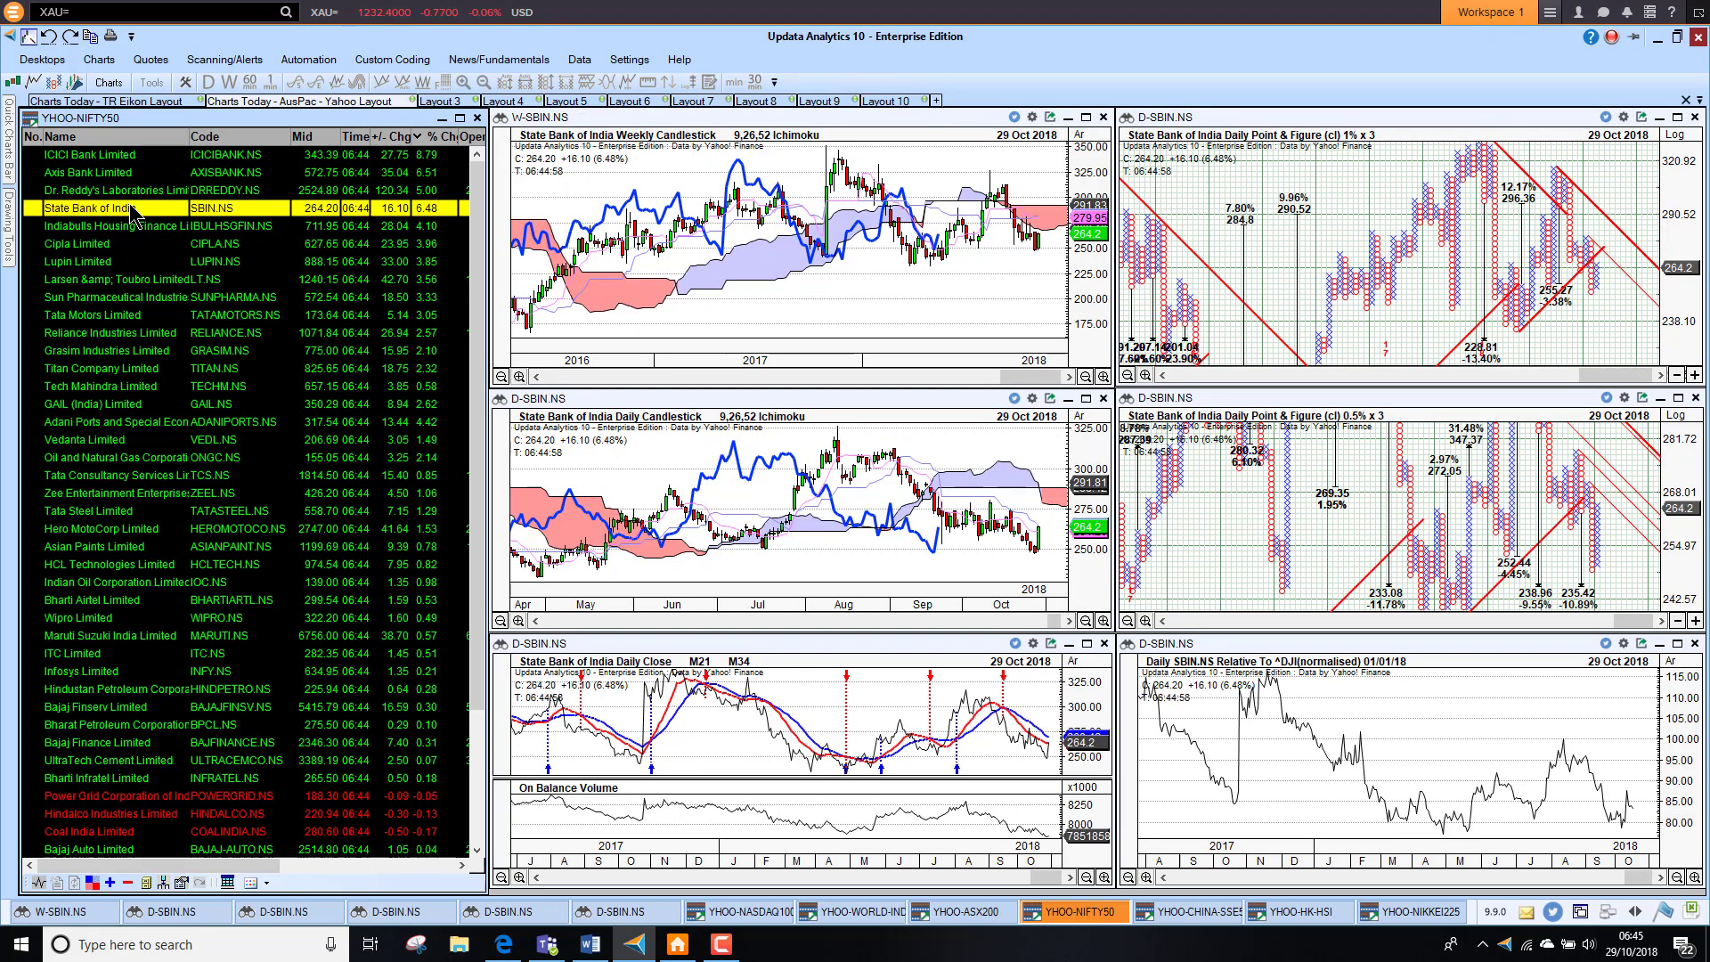
key(Down)
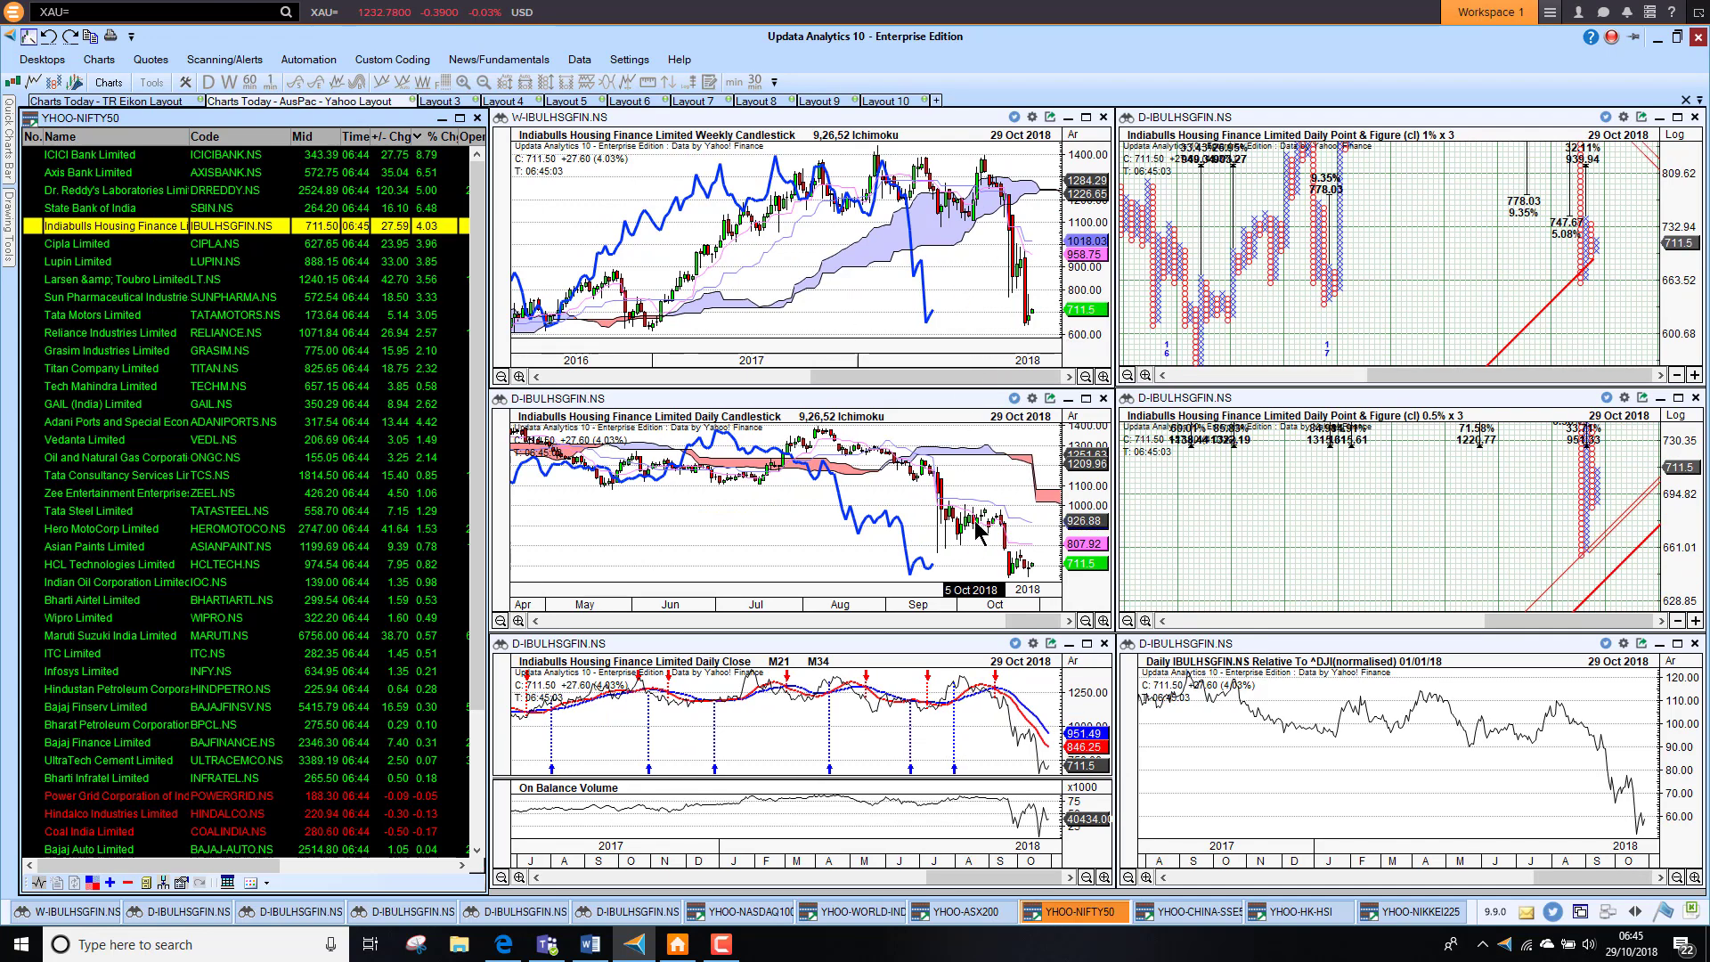
Step: Sort the NIFTY50 watchlist by ascending percentage change and review the charts for IndusInd Bank, Yes Bank and HDFC Bank
click(434, 138)
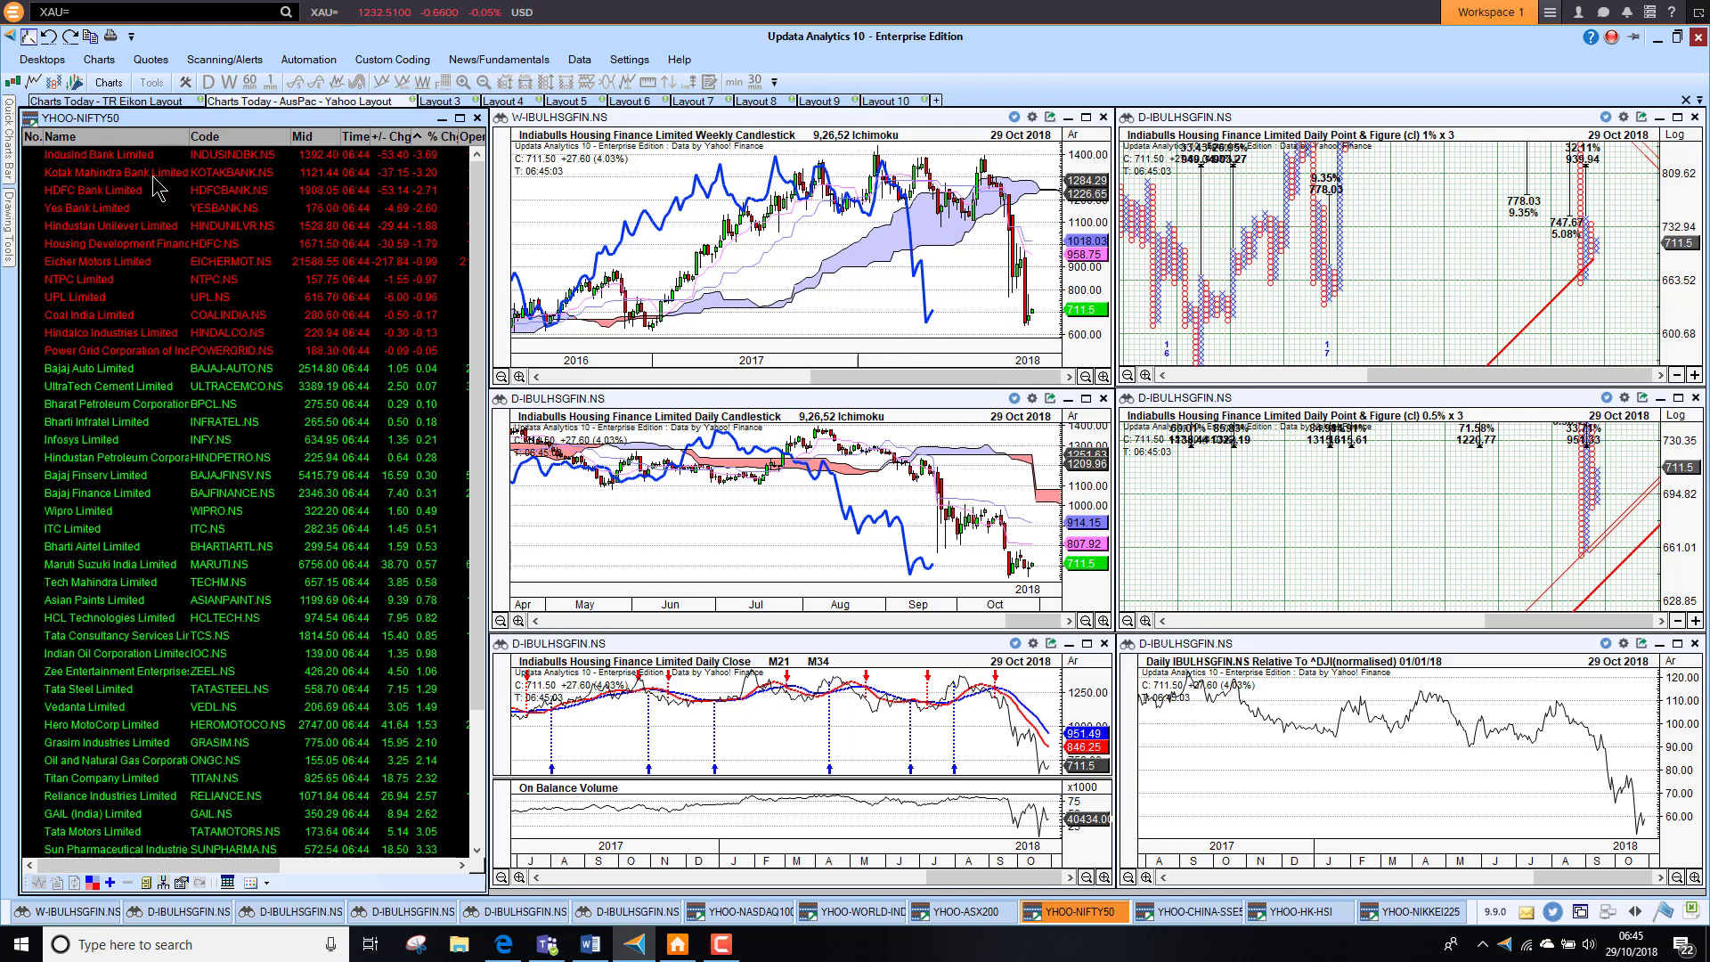
click(116, 156)
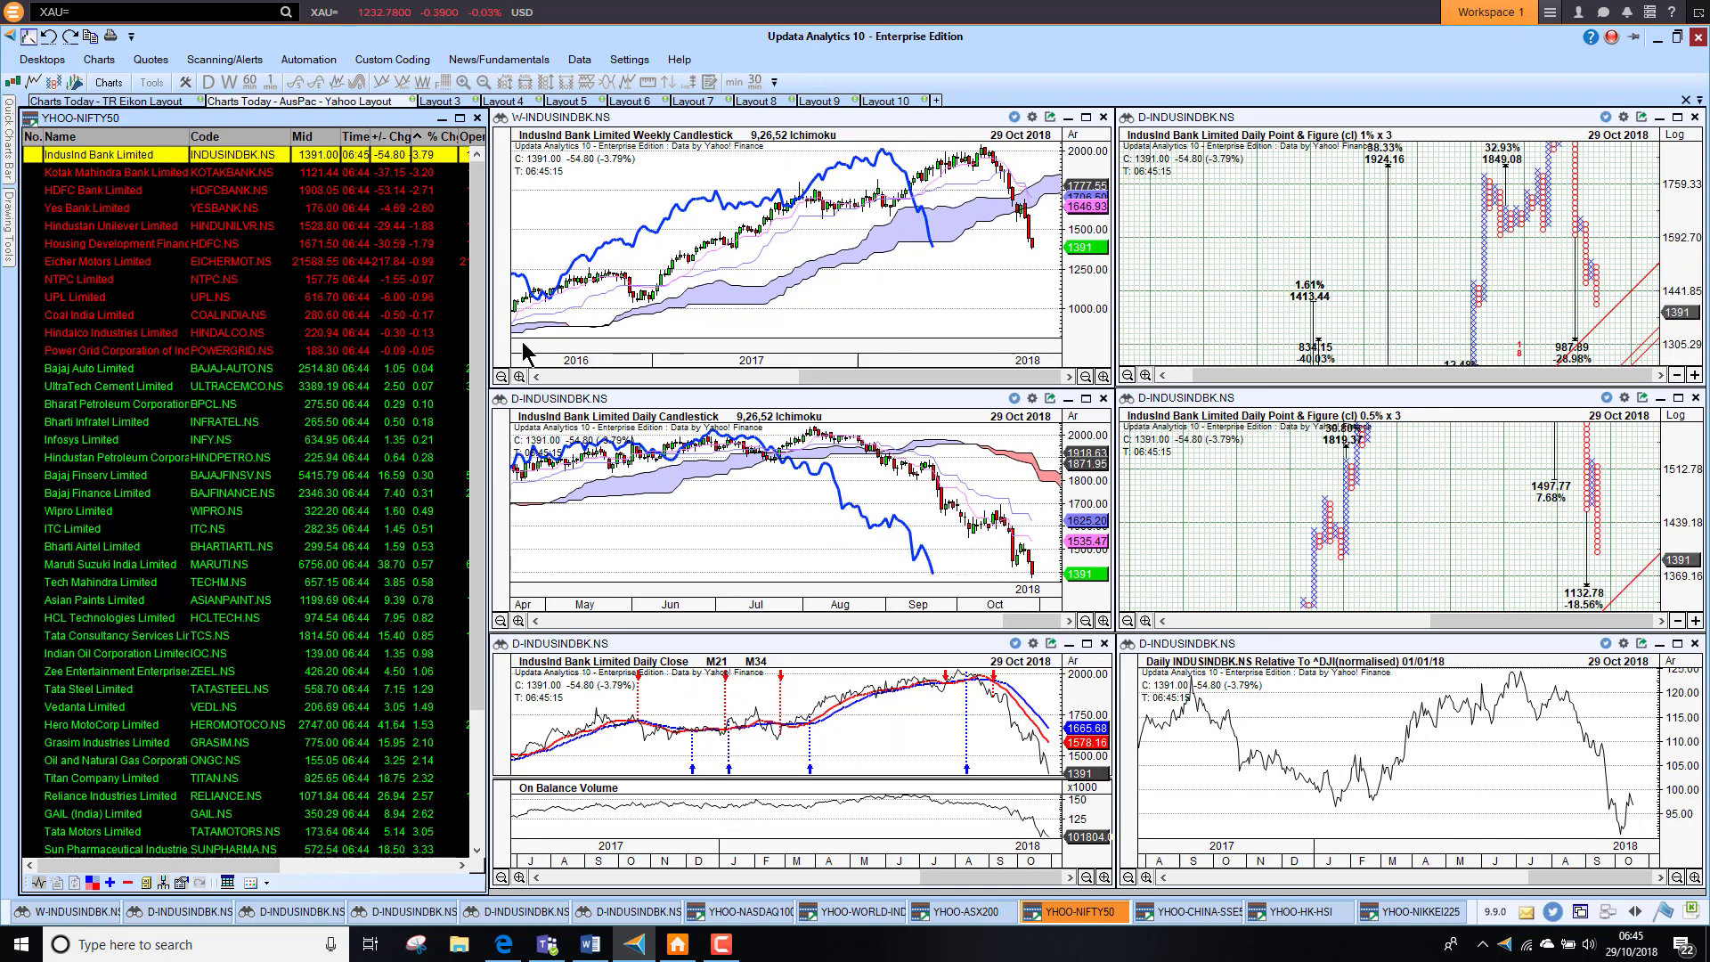
click(86, 211)
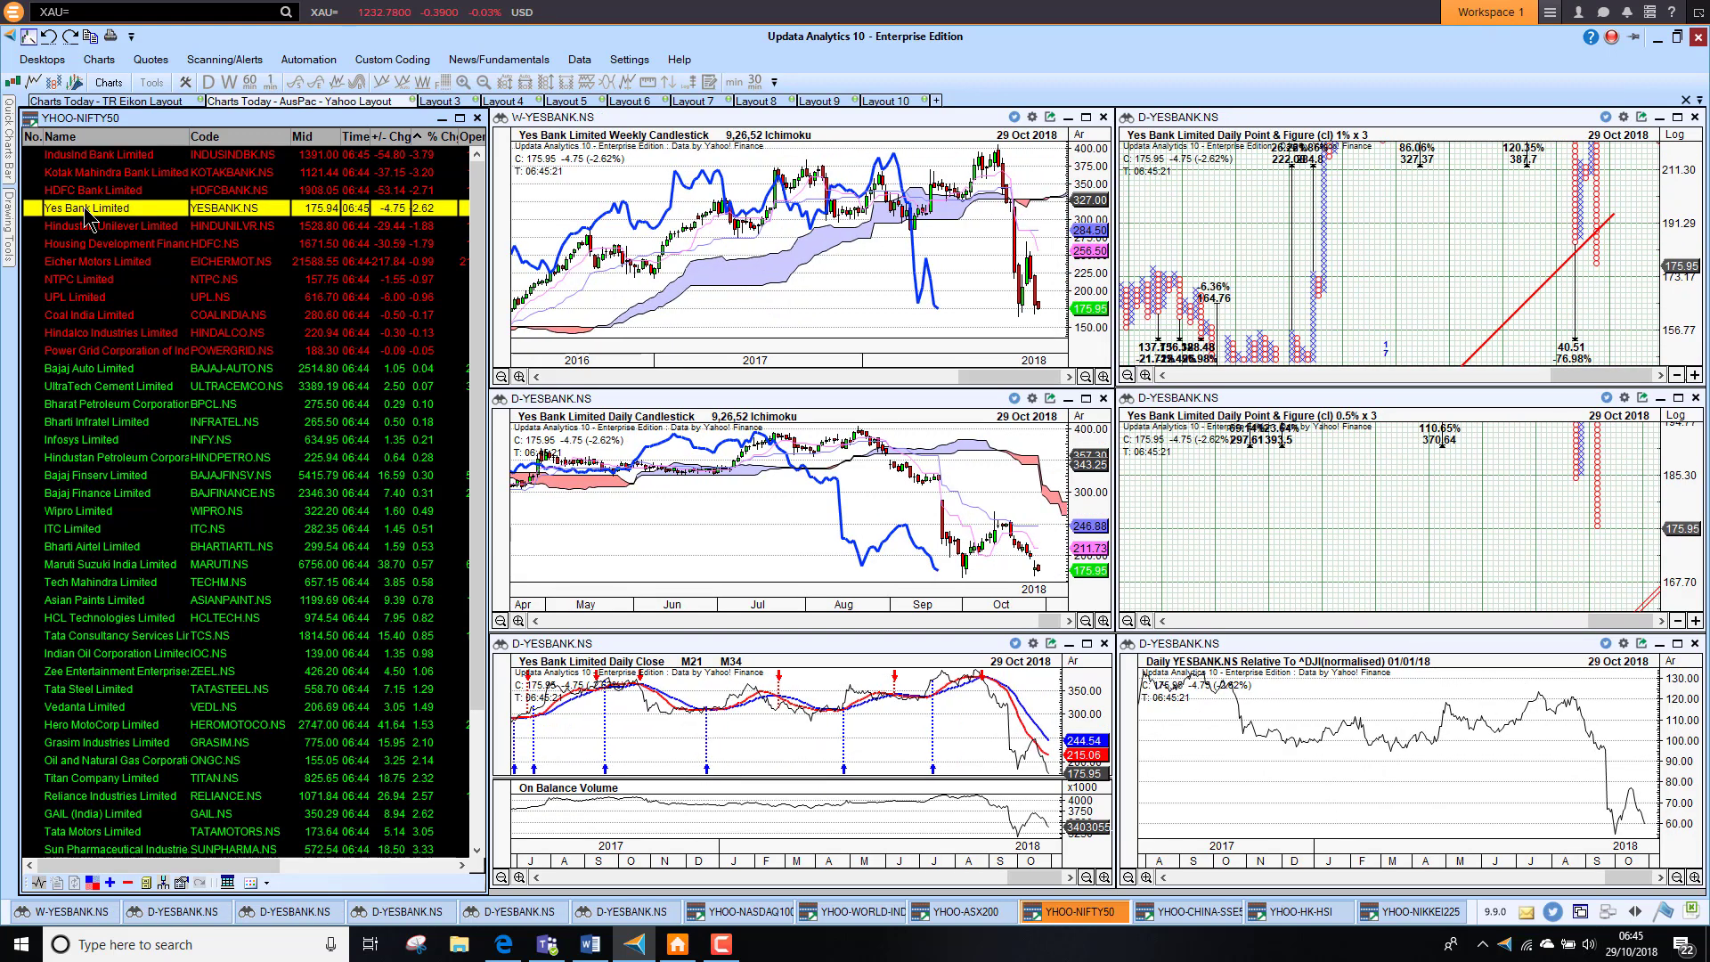
key(Up)
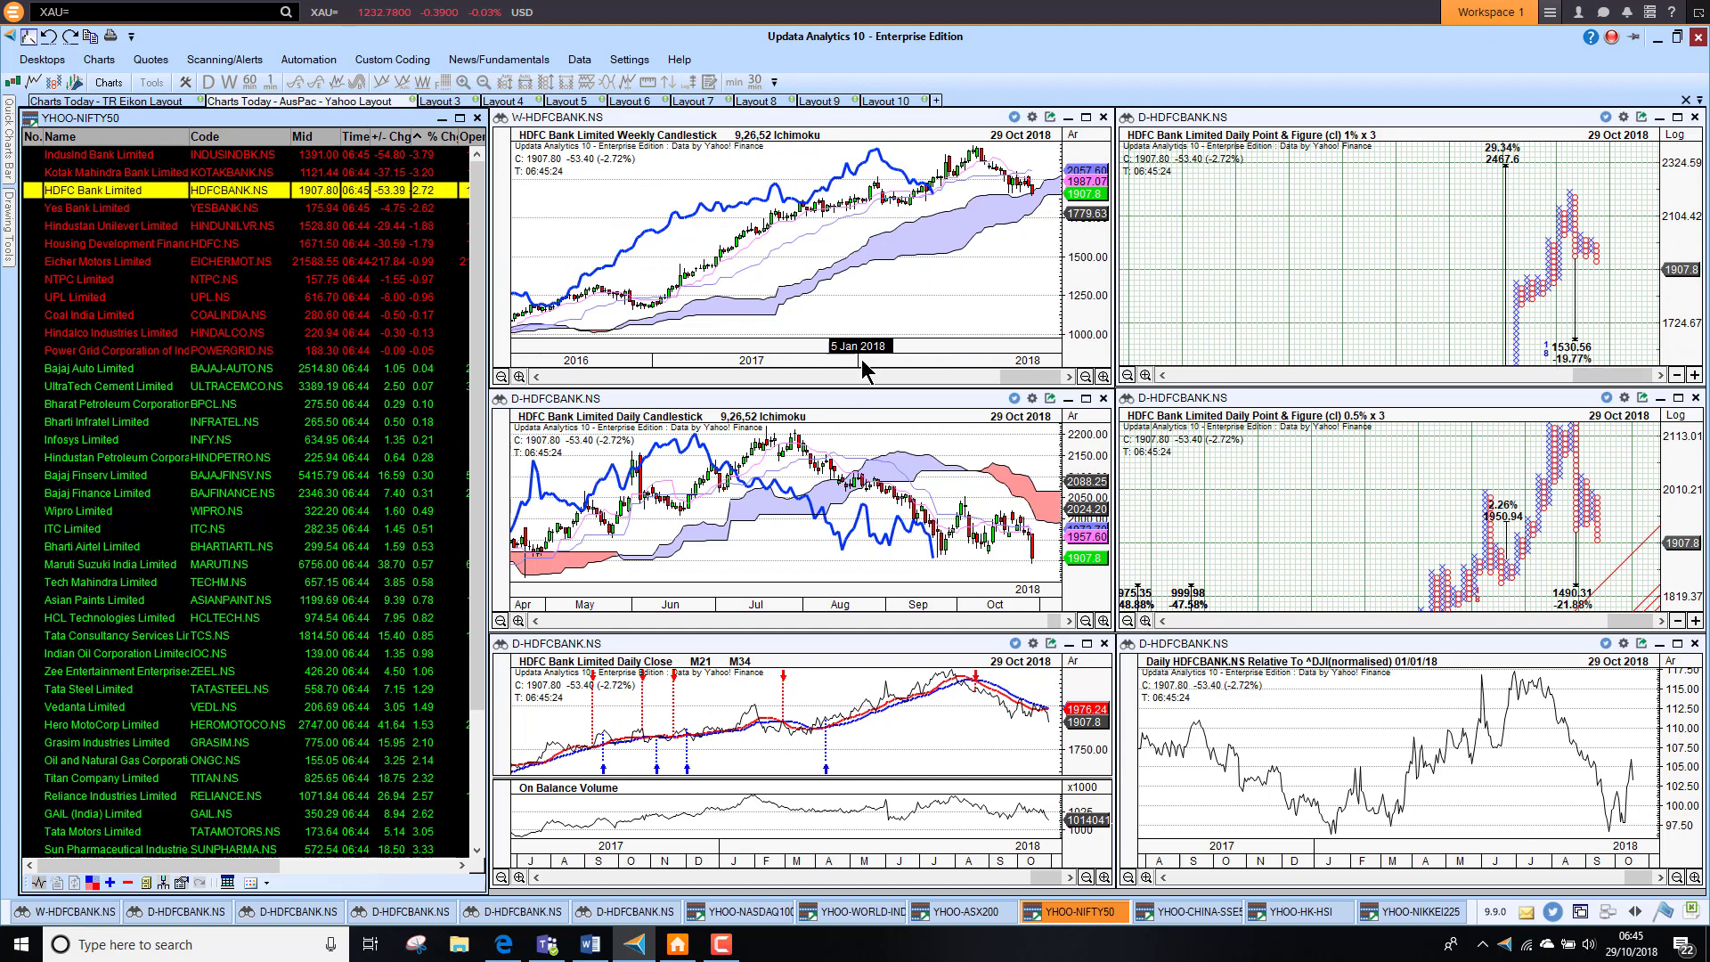
Step: Sort the China SSE50 watchlist by ascending percentage change and review the charts for Kweichow Moutai and China Pacific Insurance
click(1189, 912)
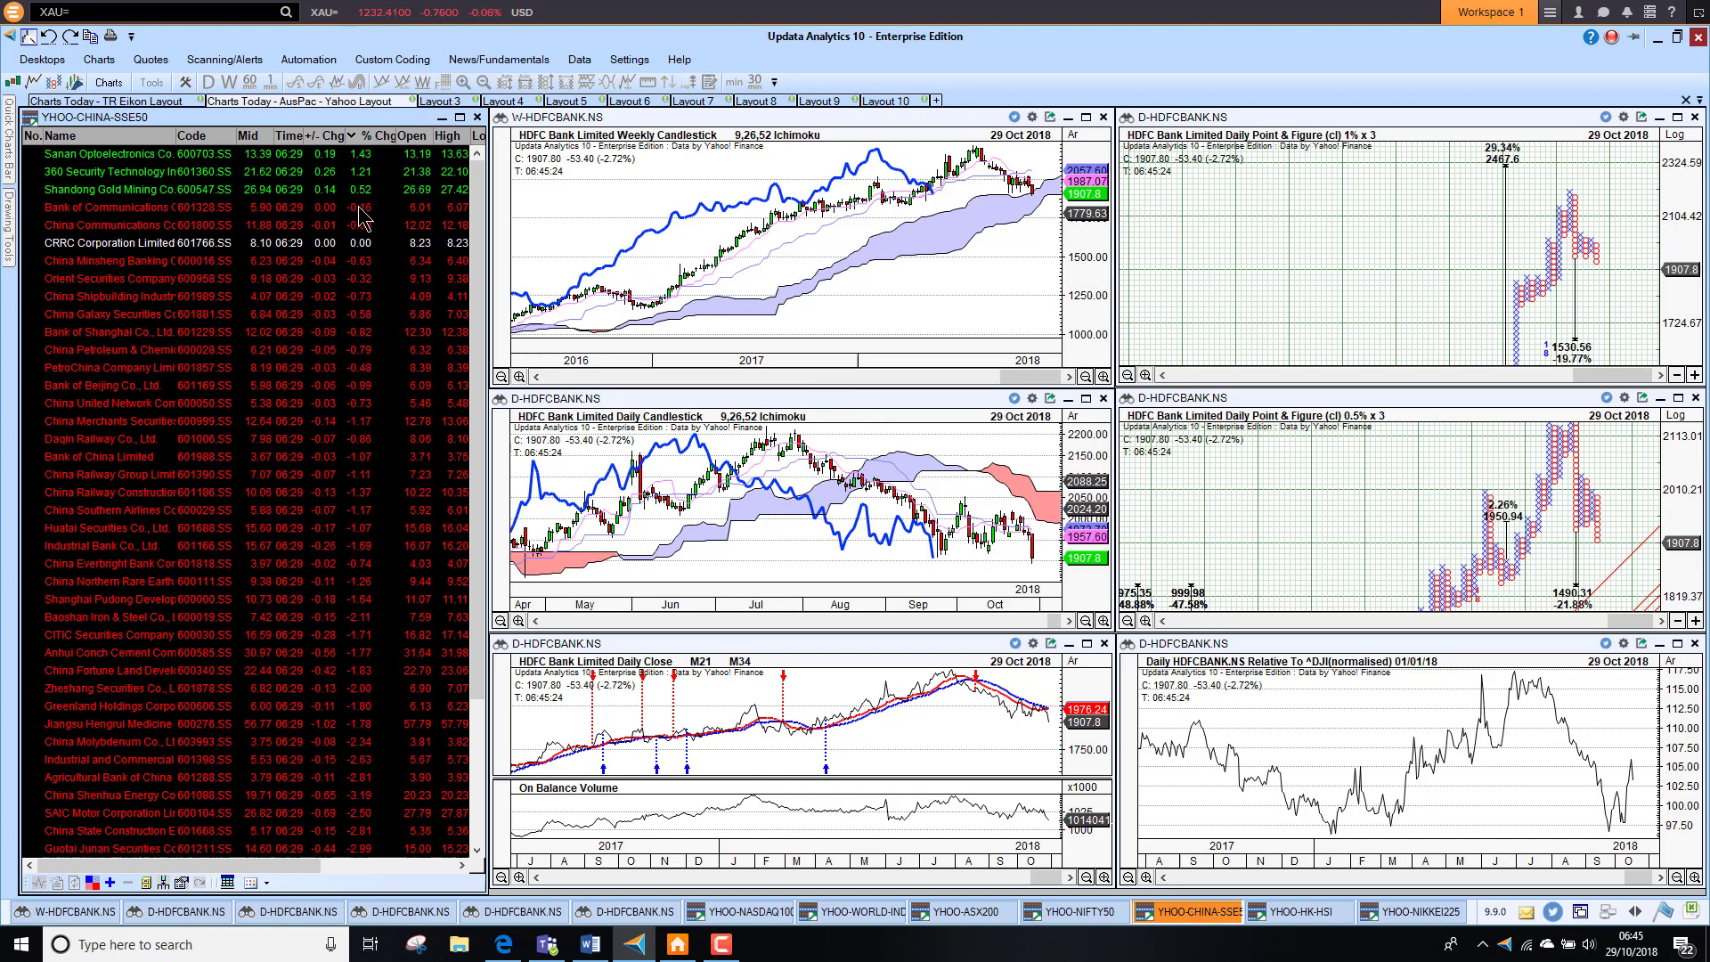
click(370, 133)
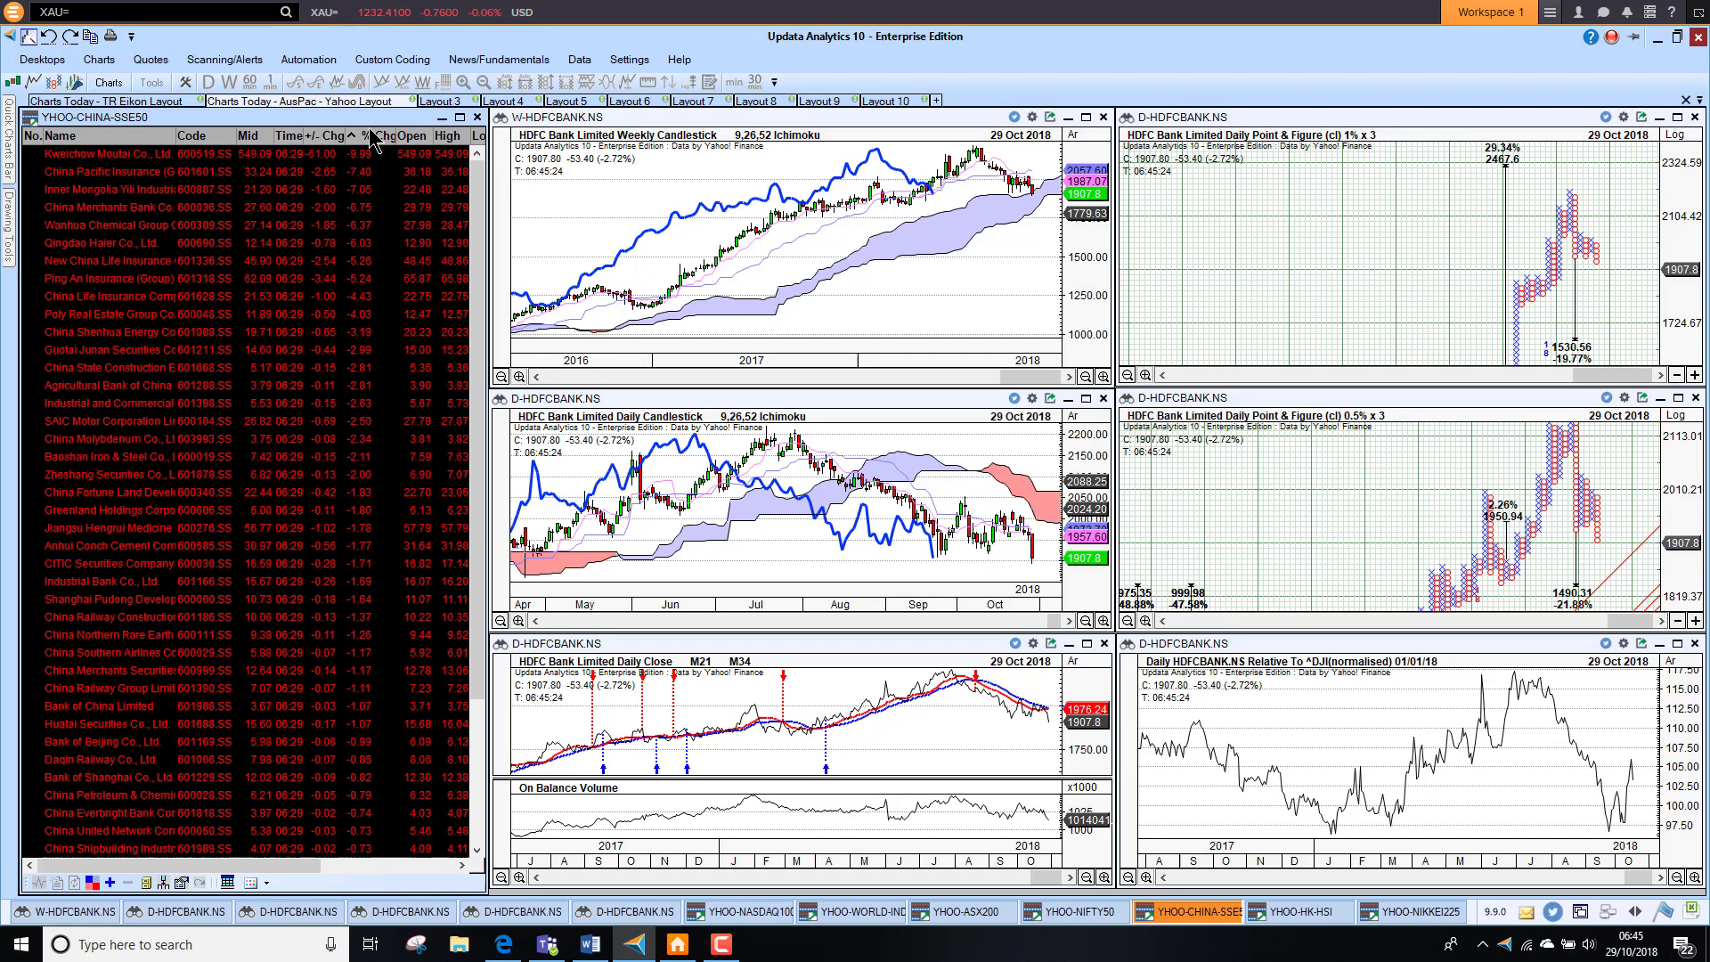
click(135, 157)
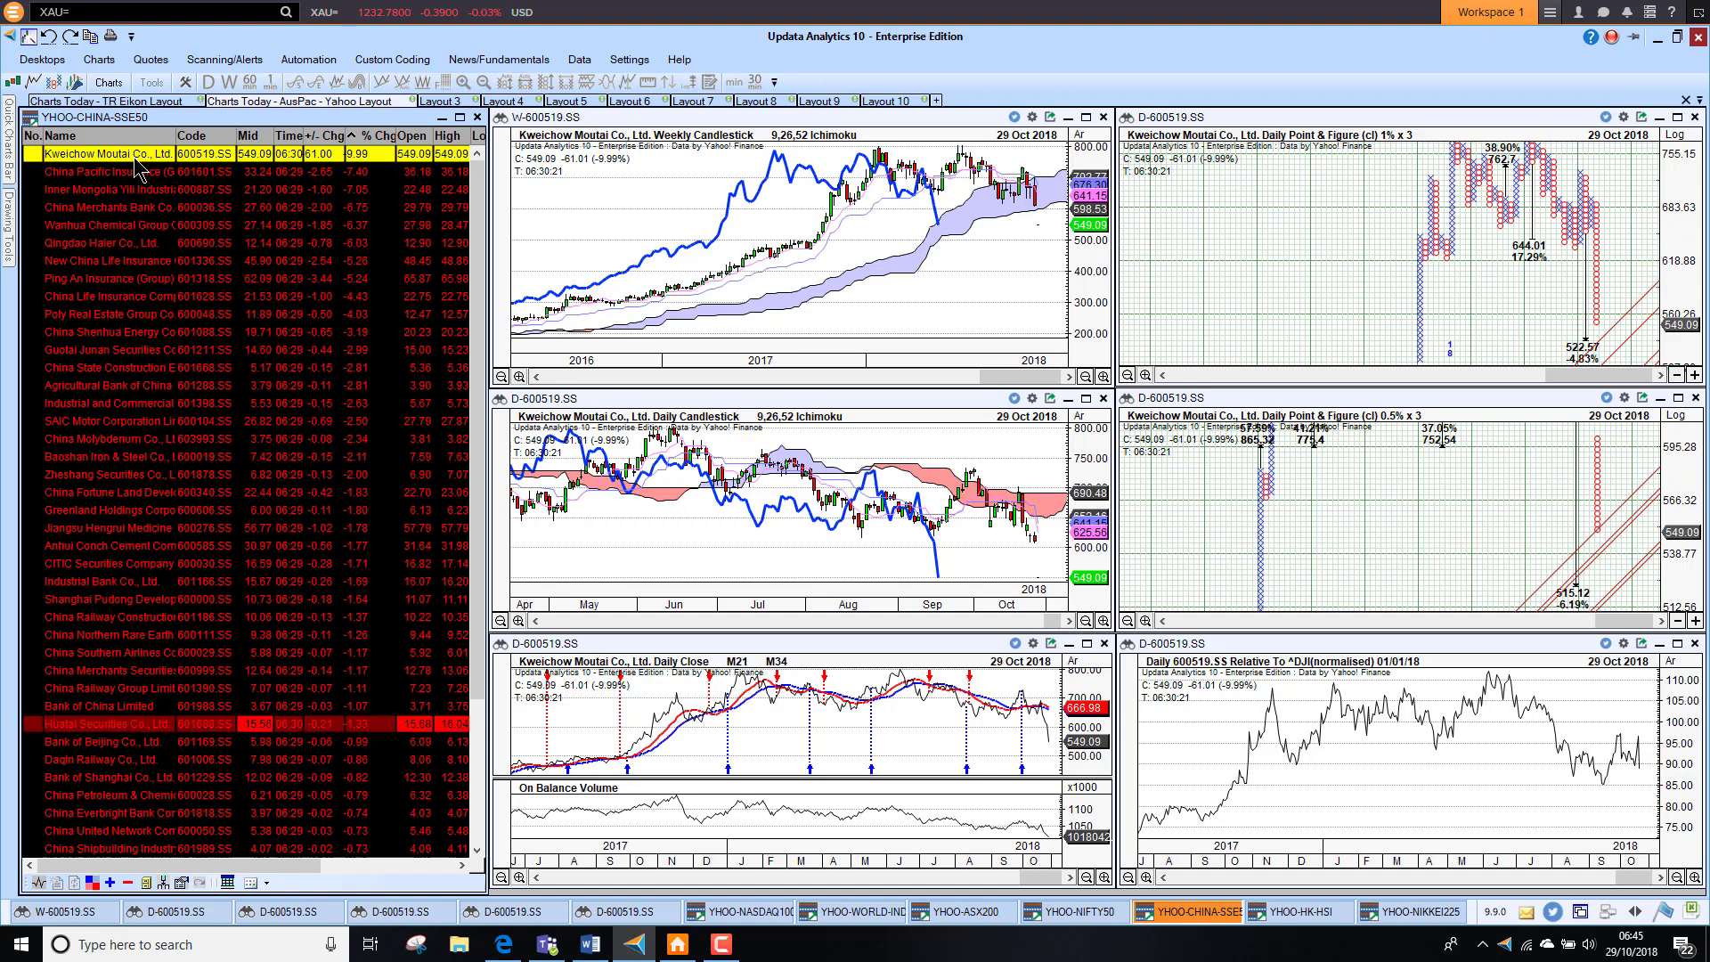
click(136, 164)
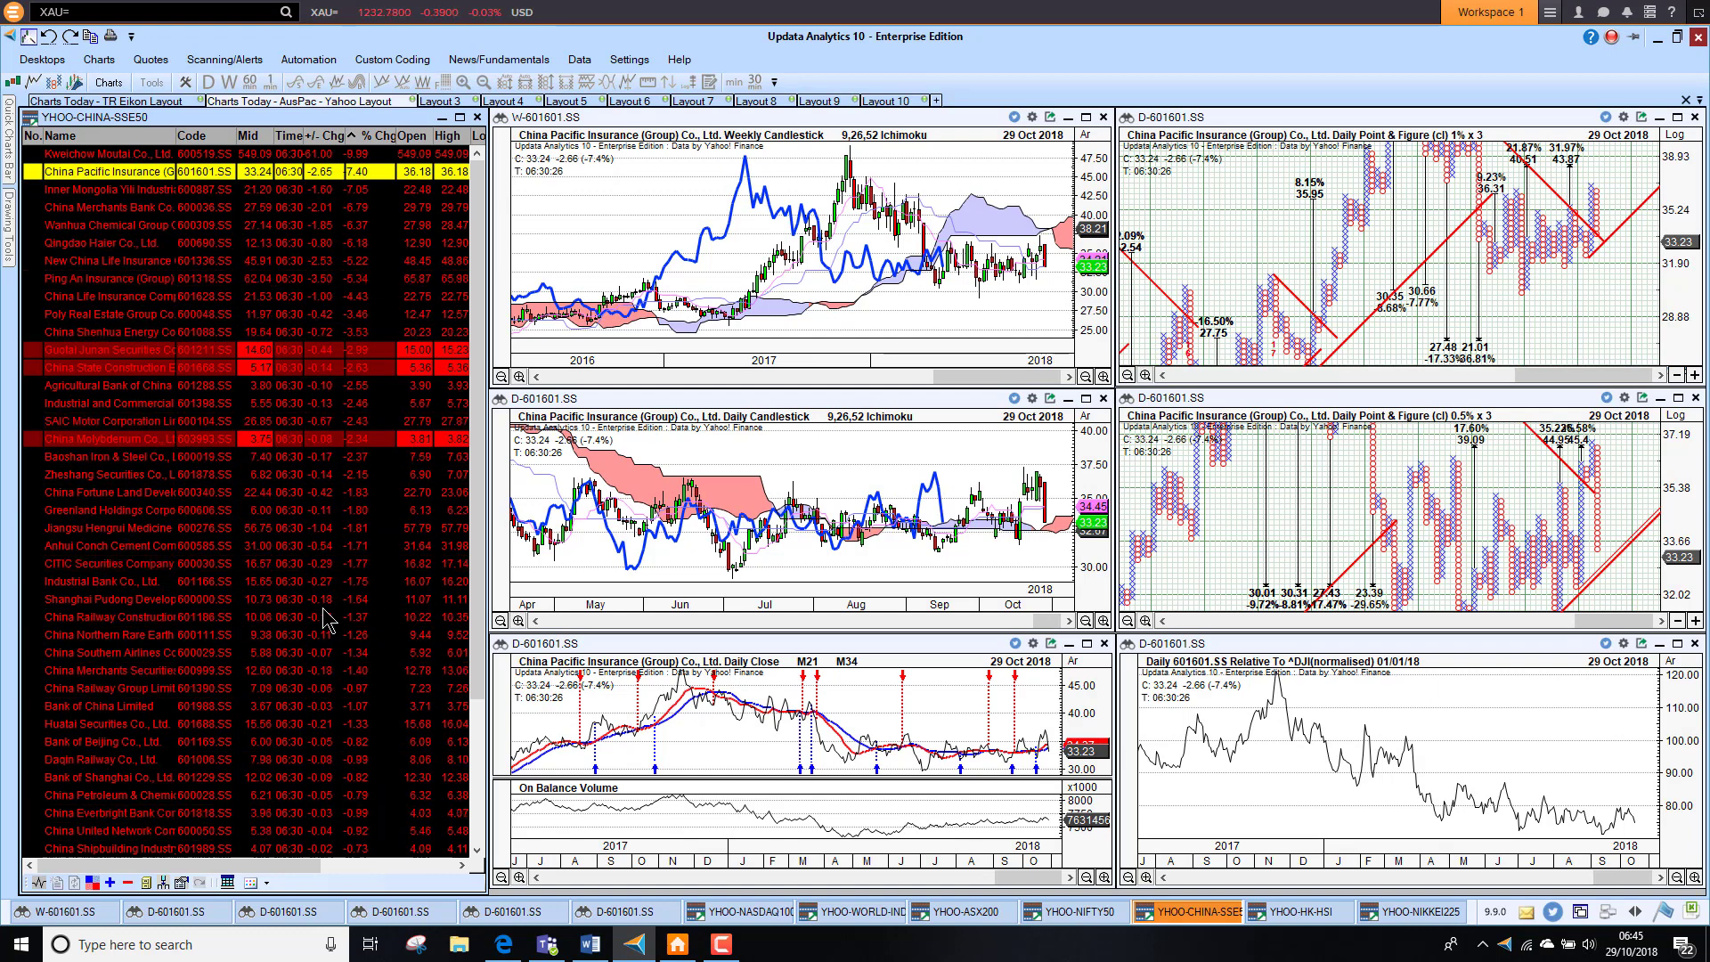
Step: Review the HSBC Holdings charts from the Hong Kong HSI watchlist, and sort that list by ascending percentage change
click(1296, 926)
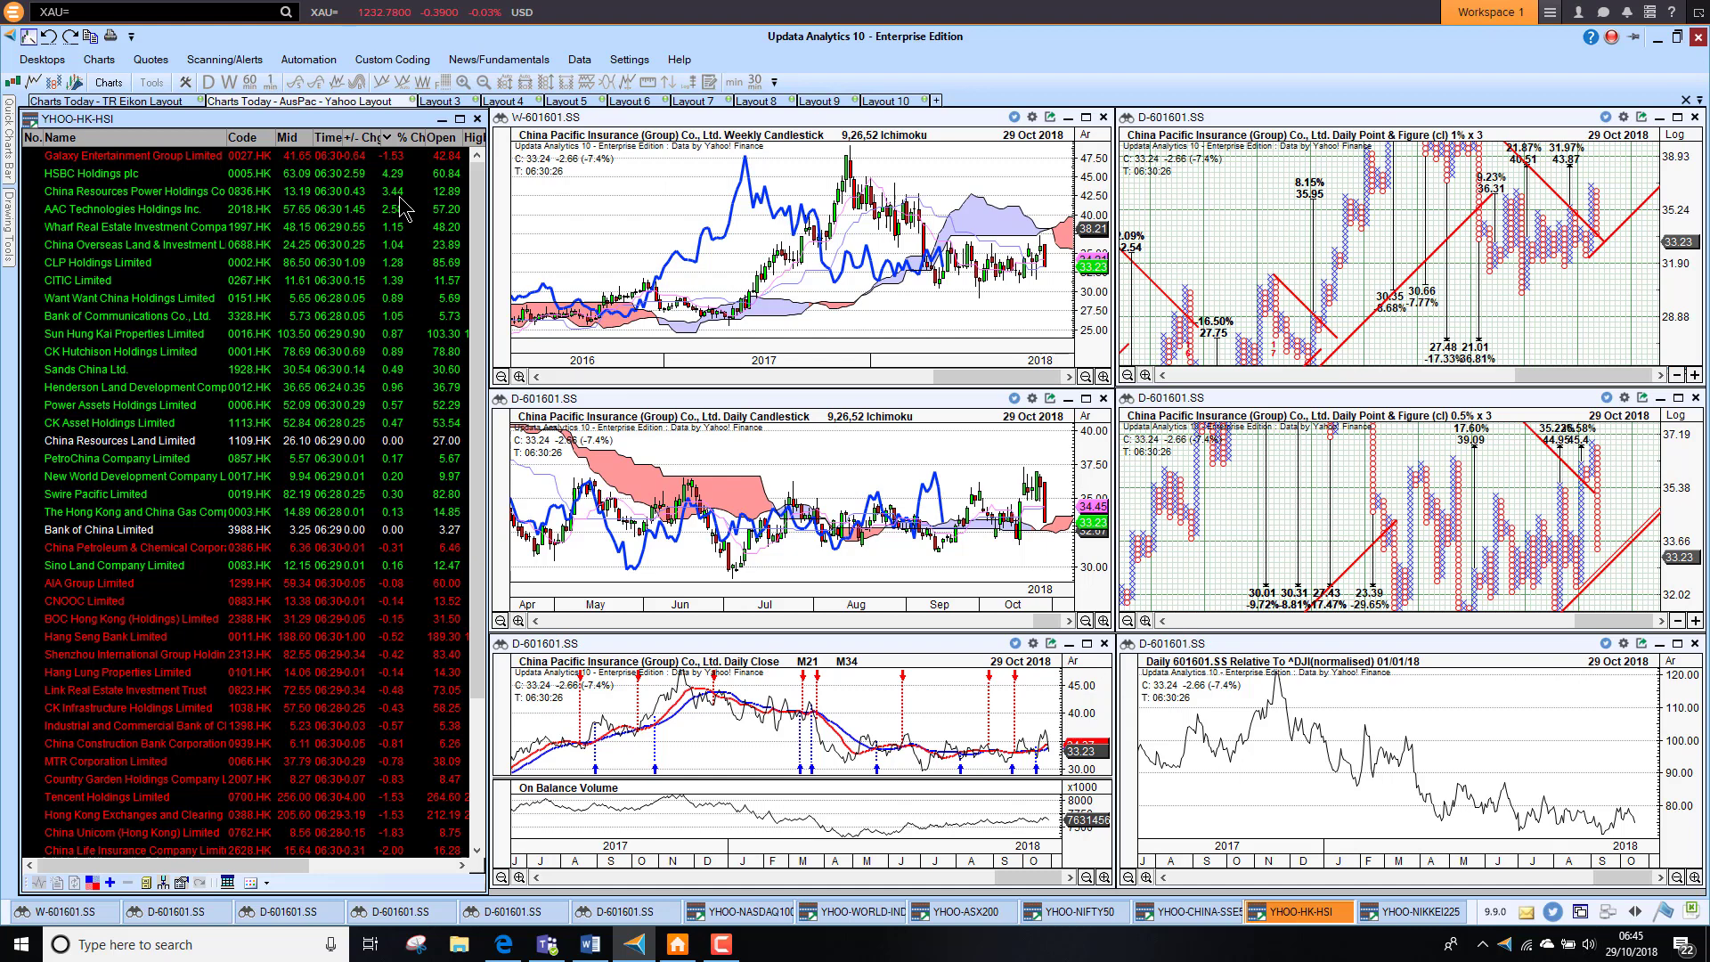
click(346, 185)
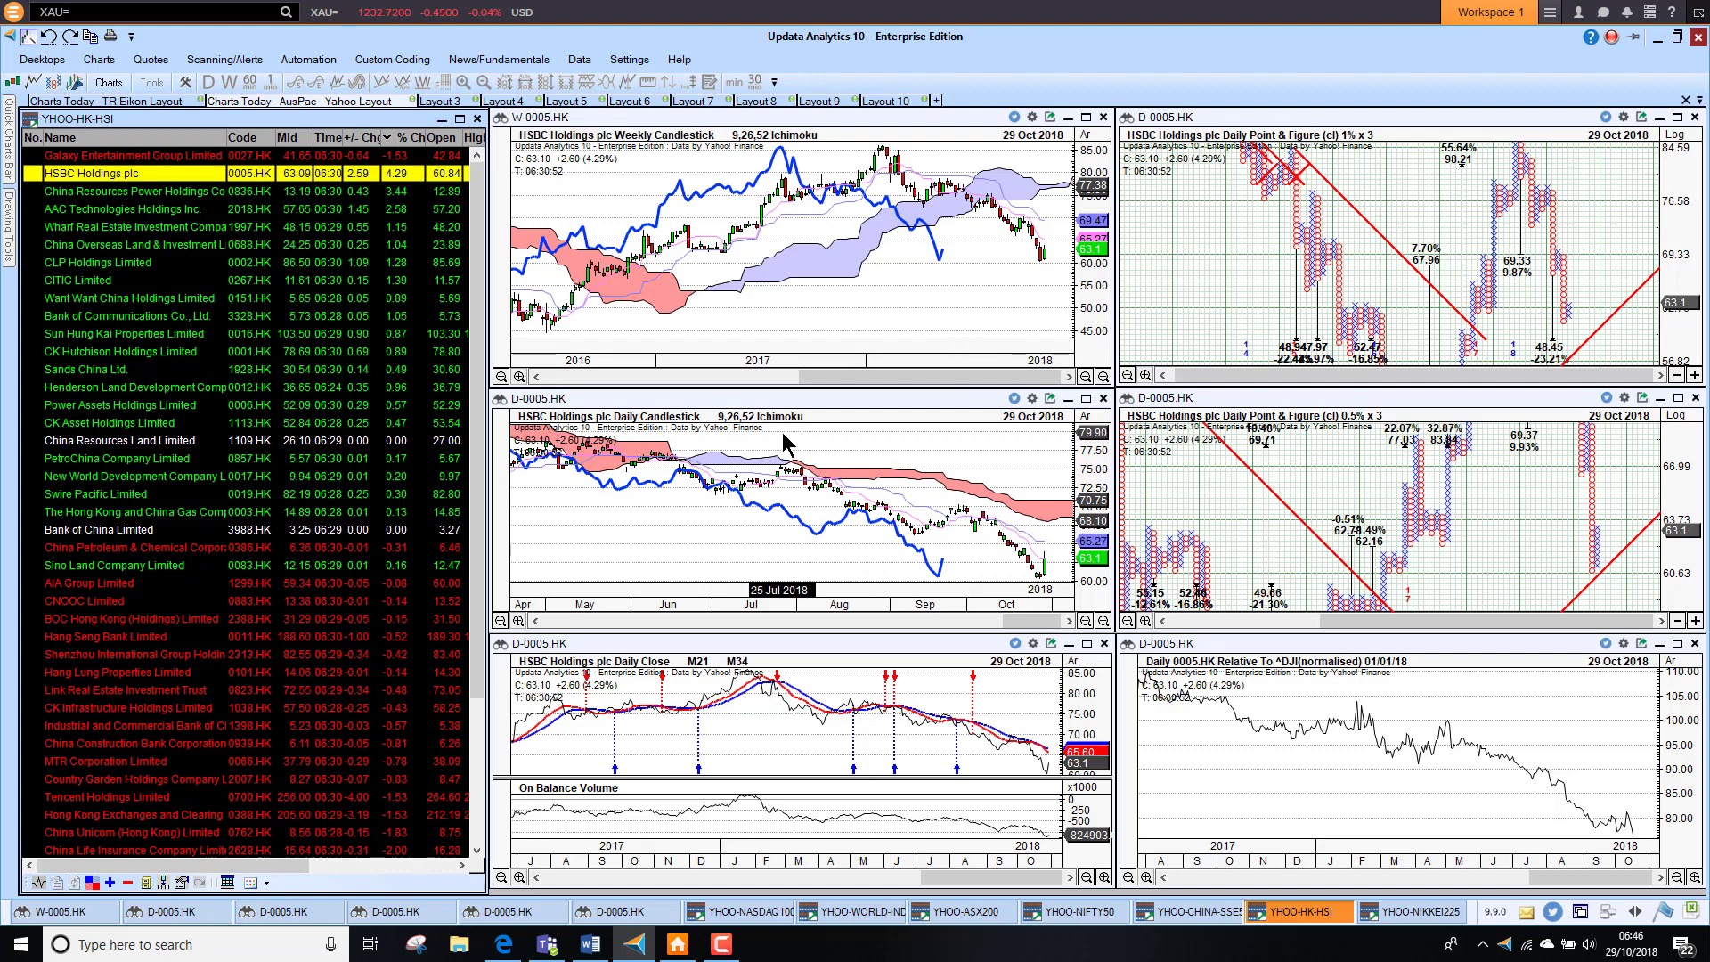
click(400, 139)
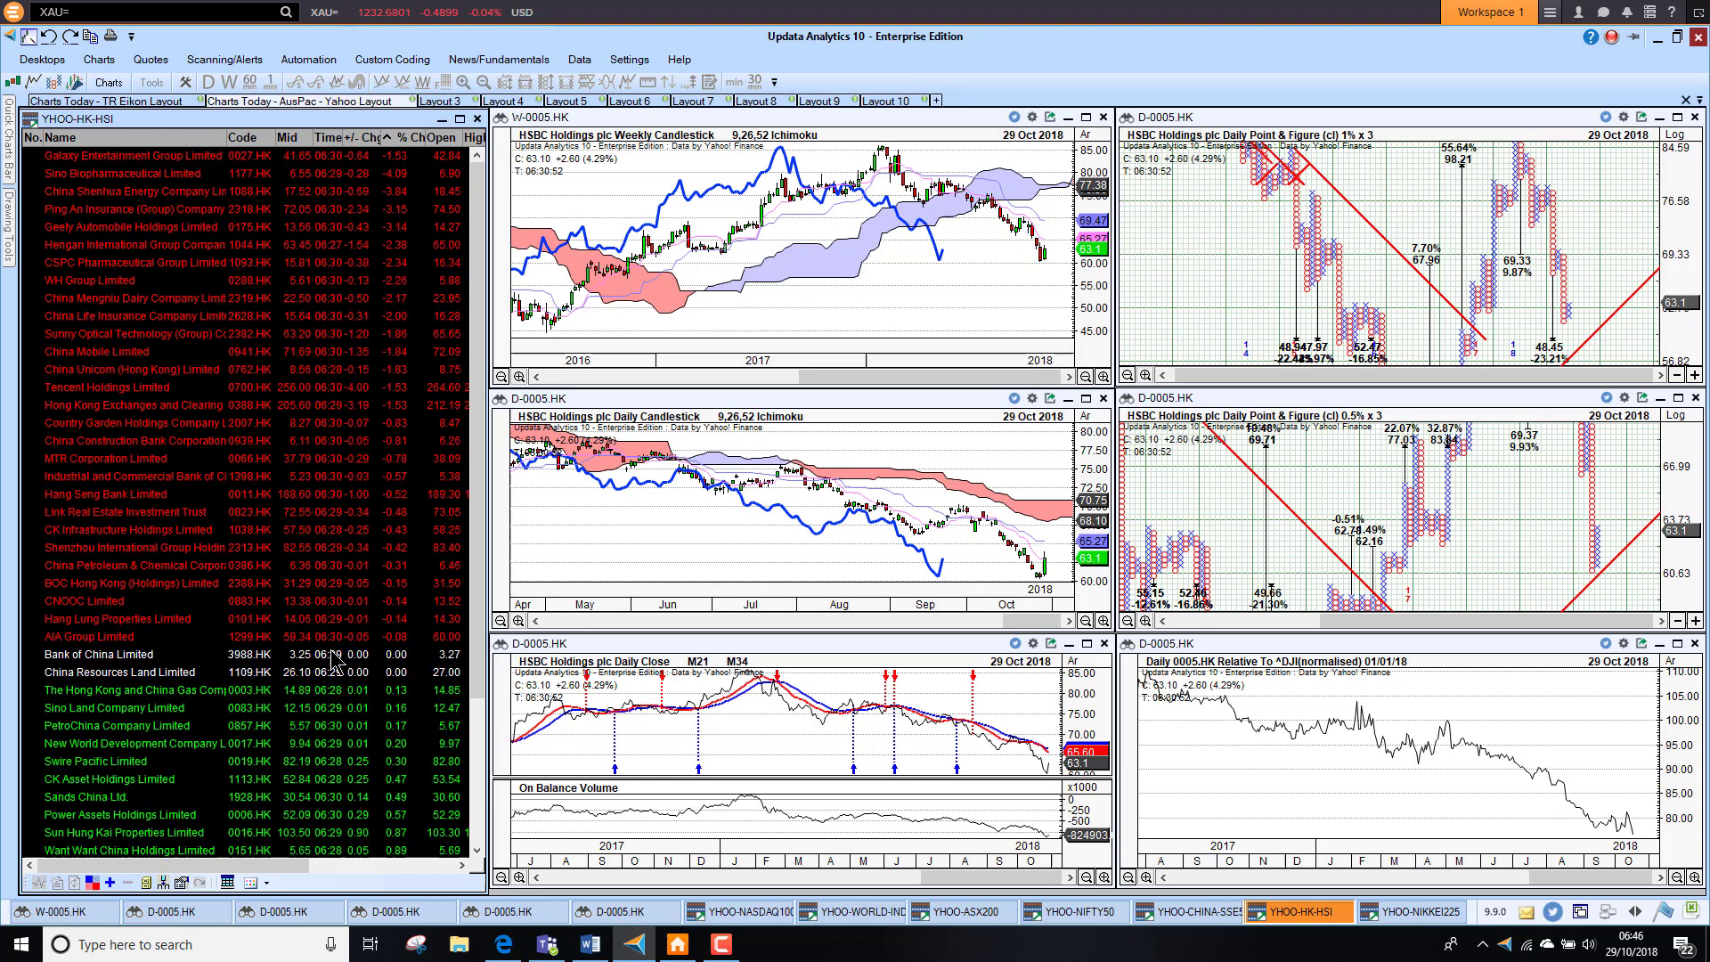
Step: Switch to the NIKKEI225 watchlist and review the charts for Shin-Etsu Chemical and Ricoh at either end of the list
click(1417, 918)
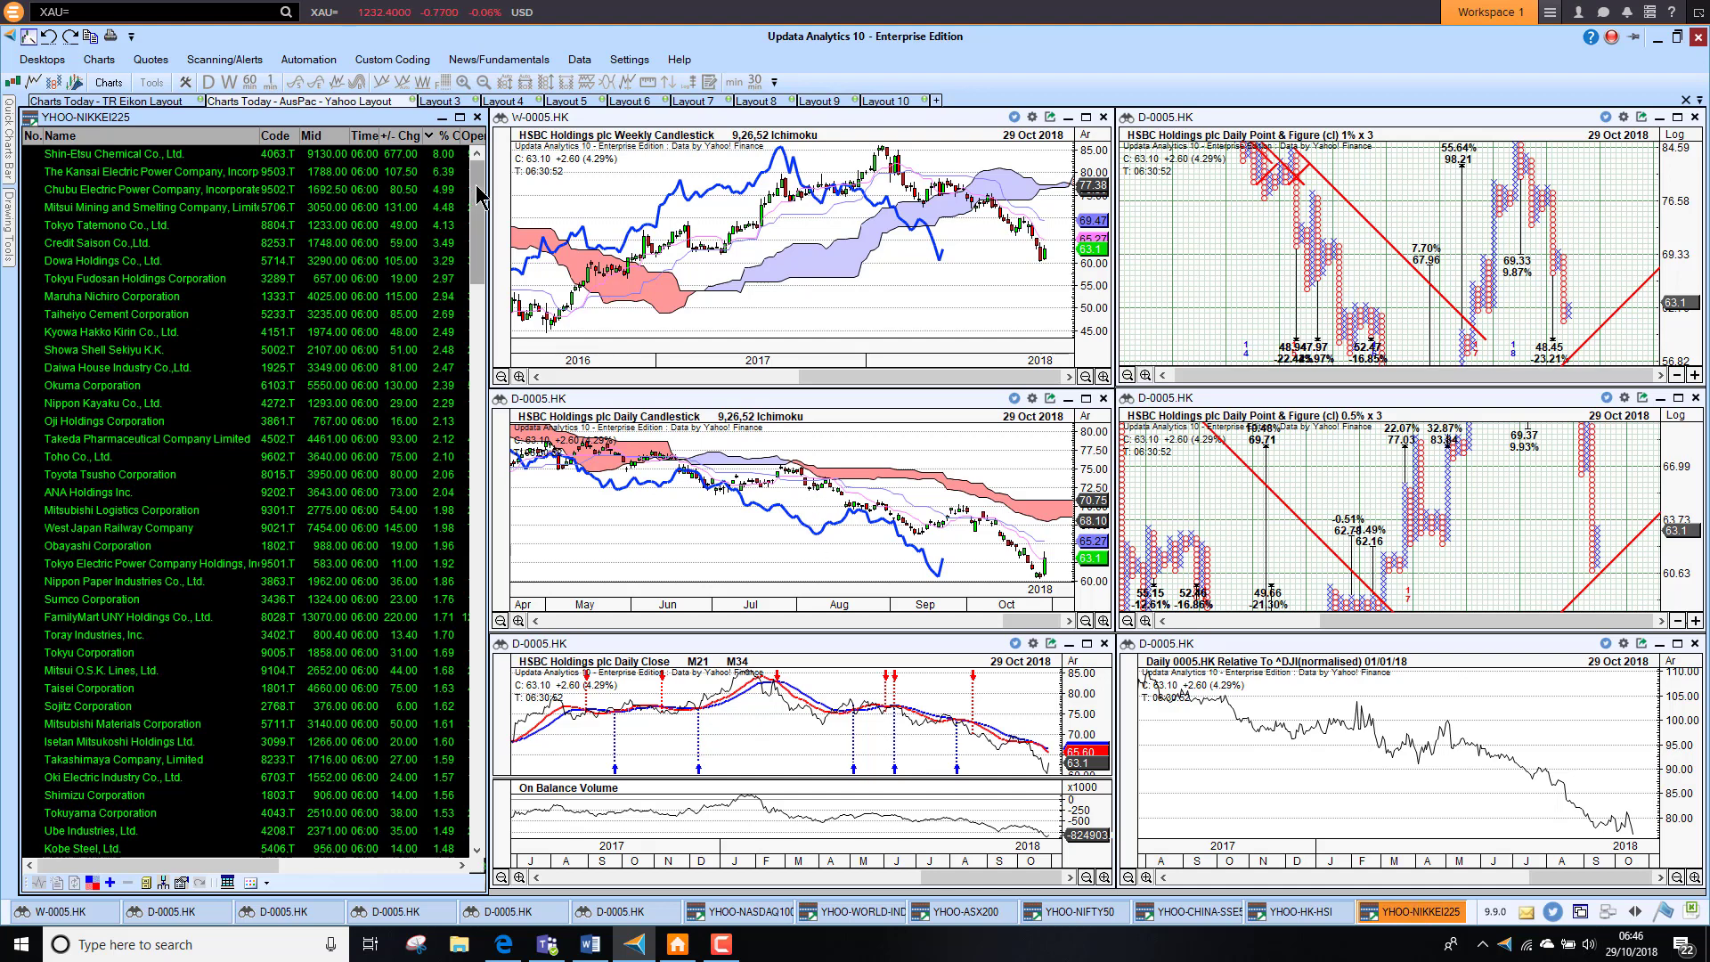
click(158, 155)
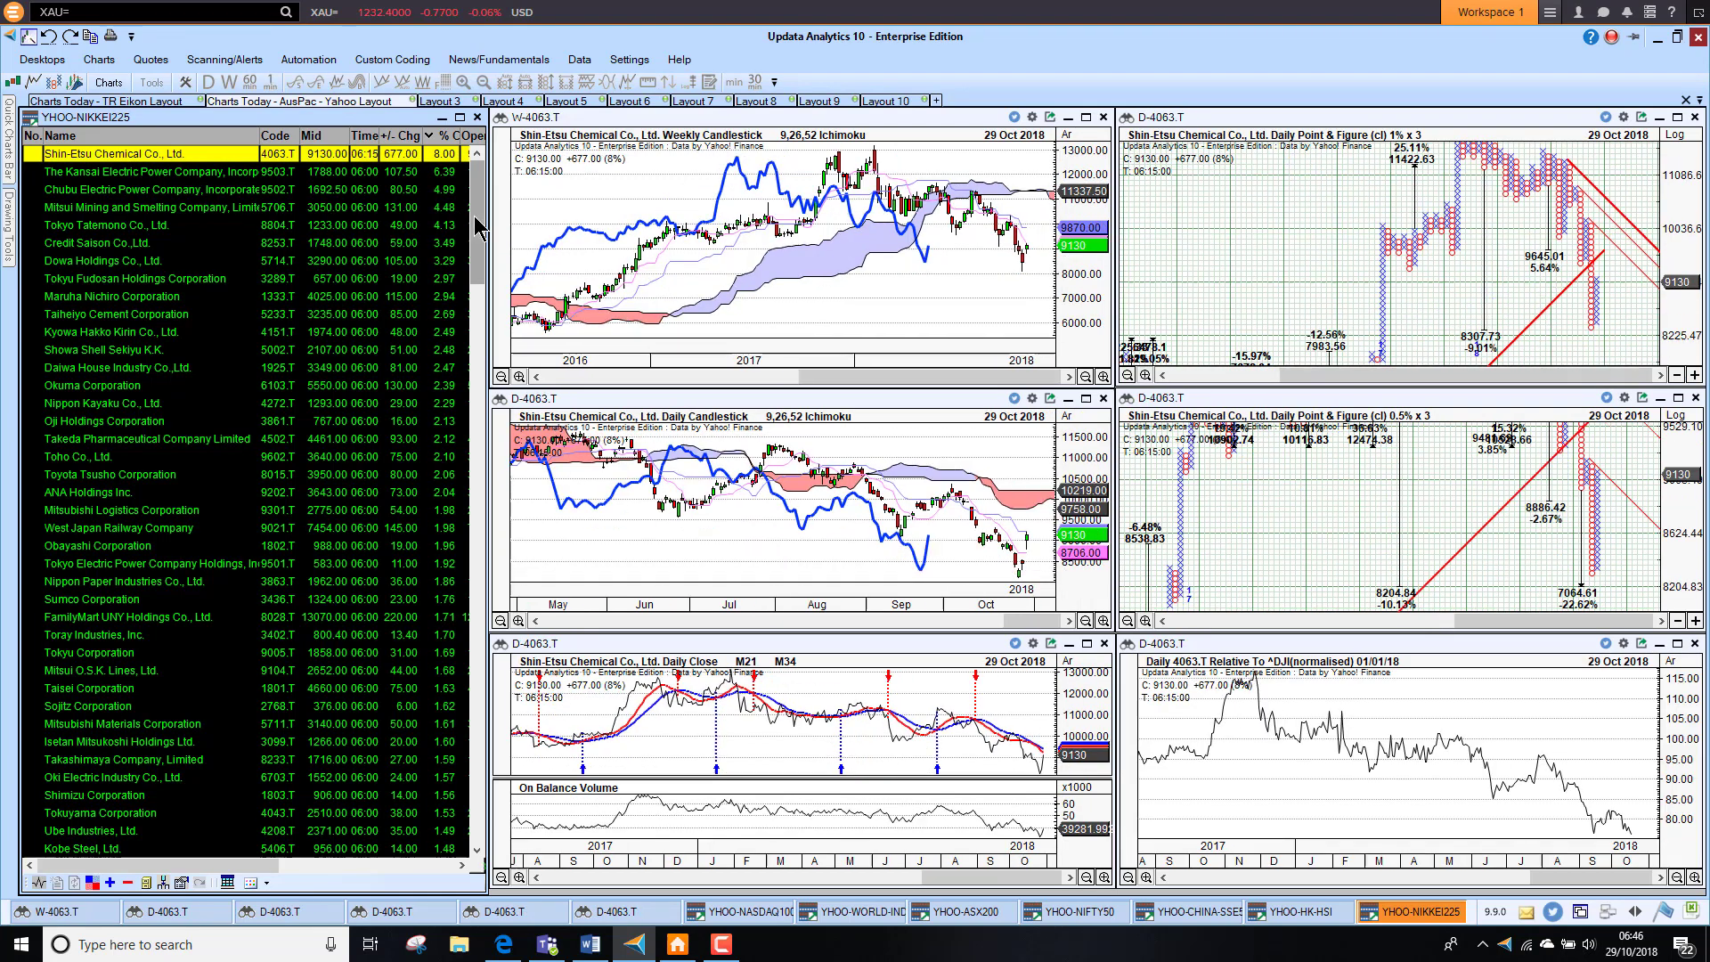
drag(479, 227, 503, 850)
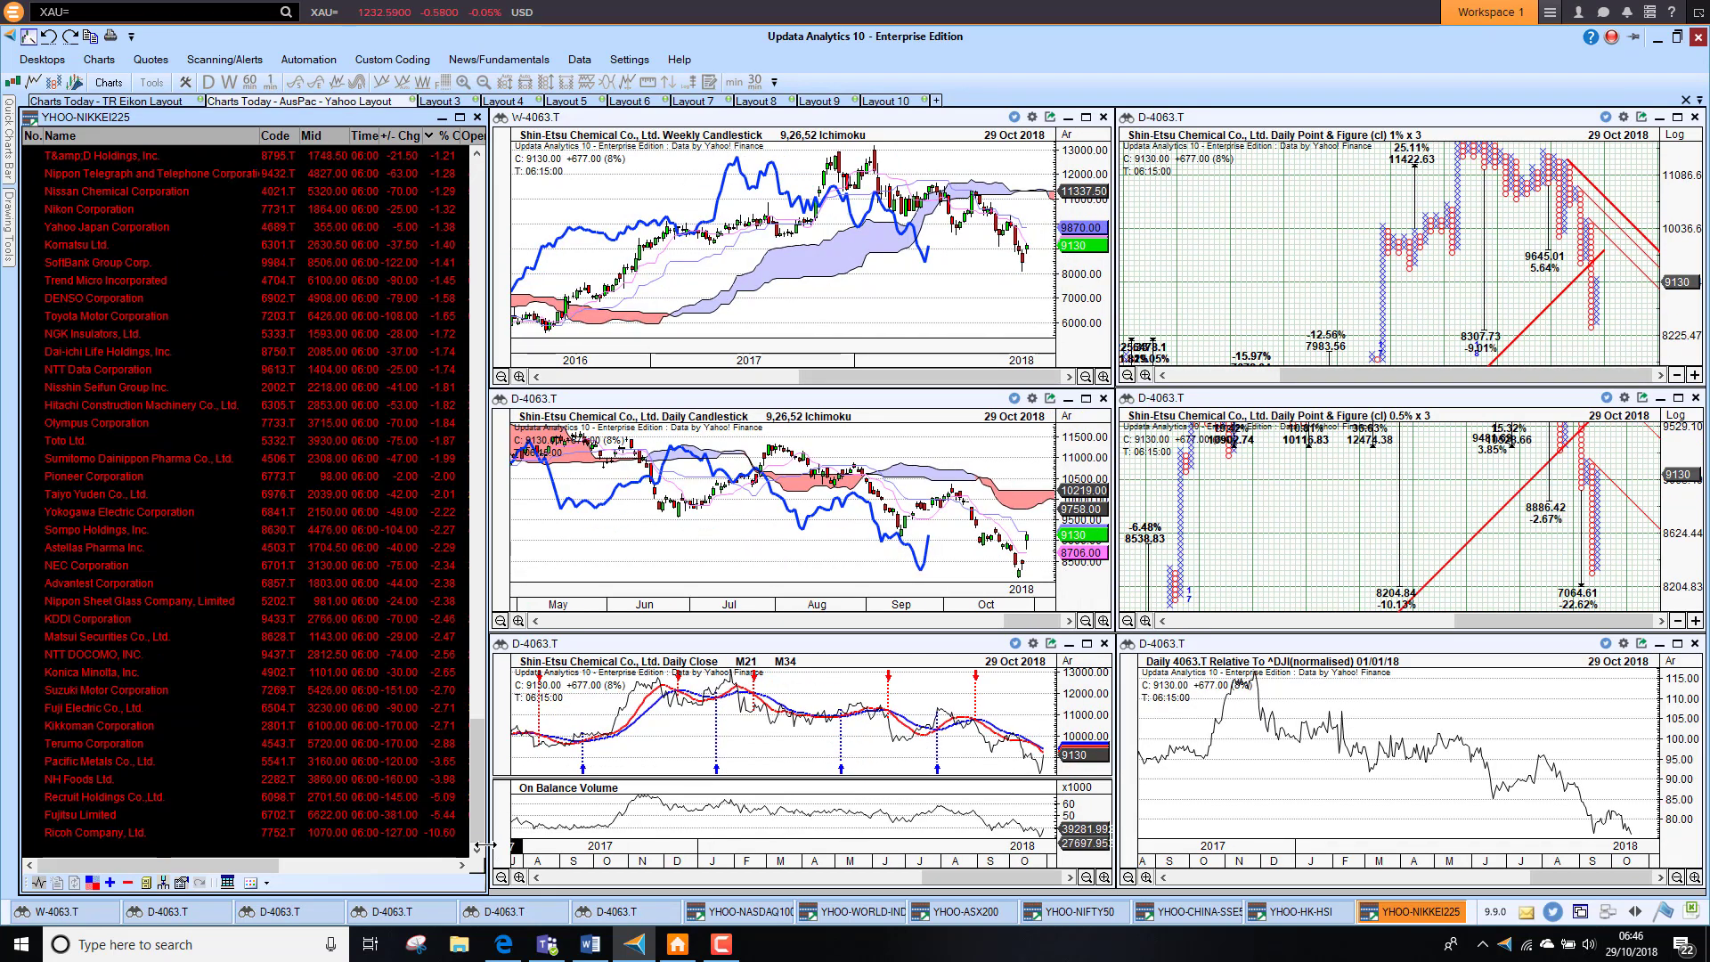
click(123, 834)
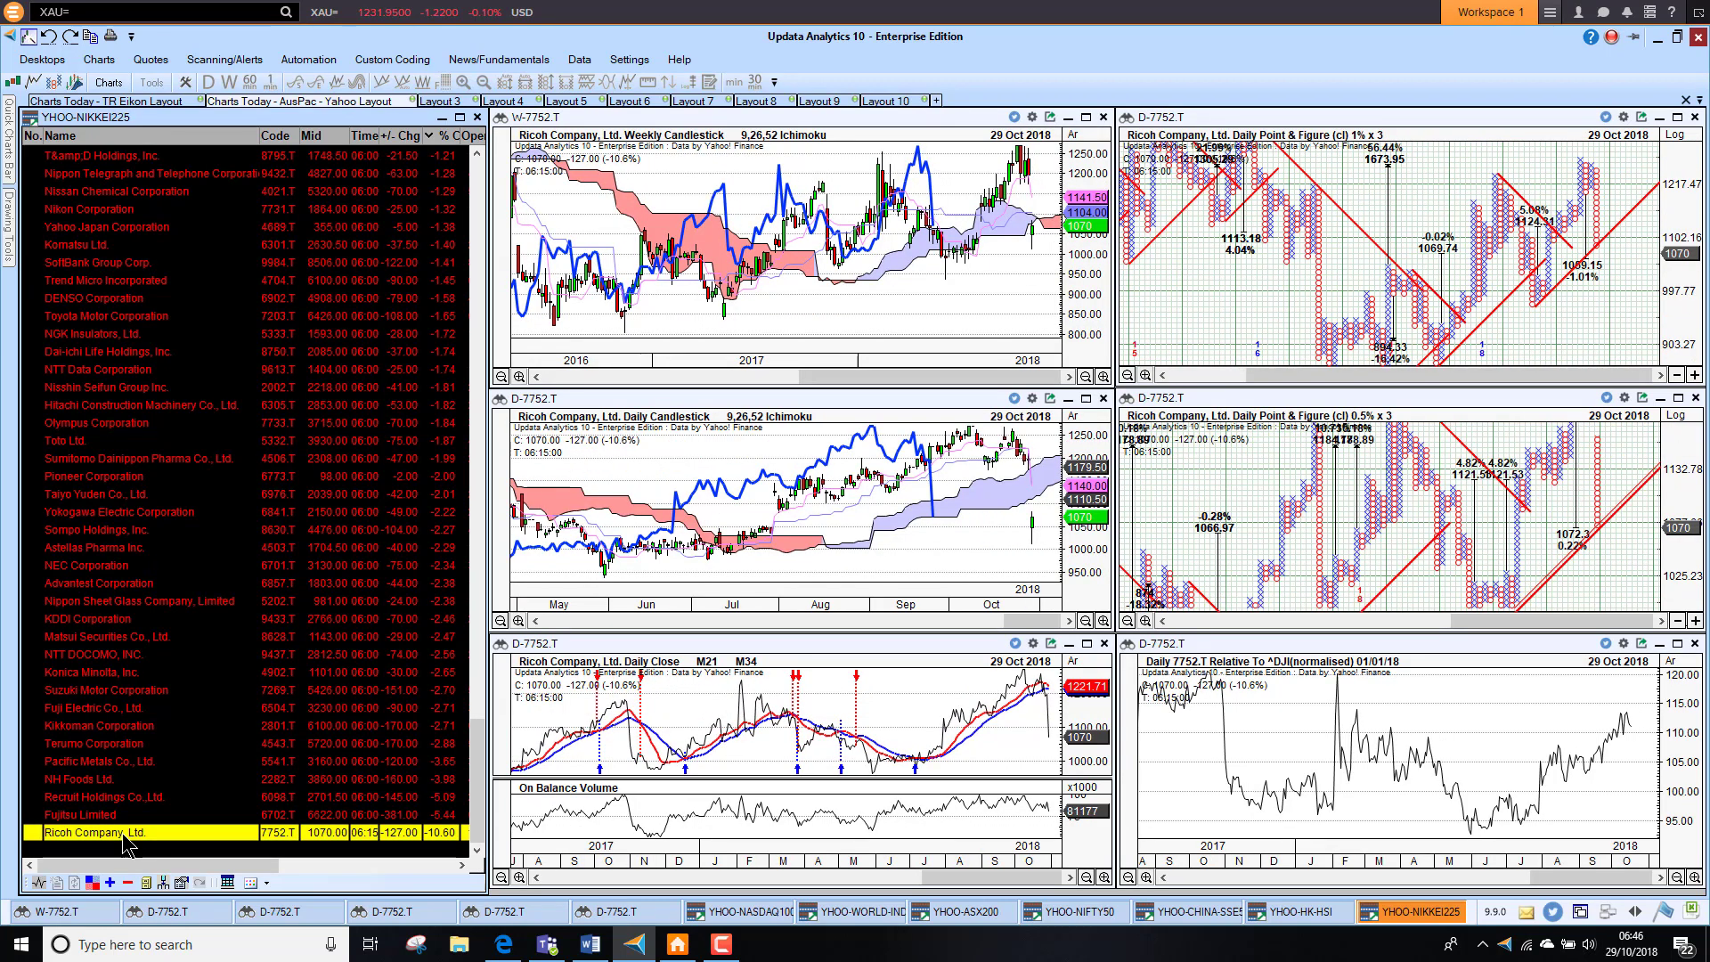
drag(481, 768, 436, 233)
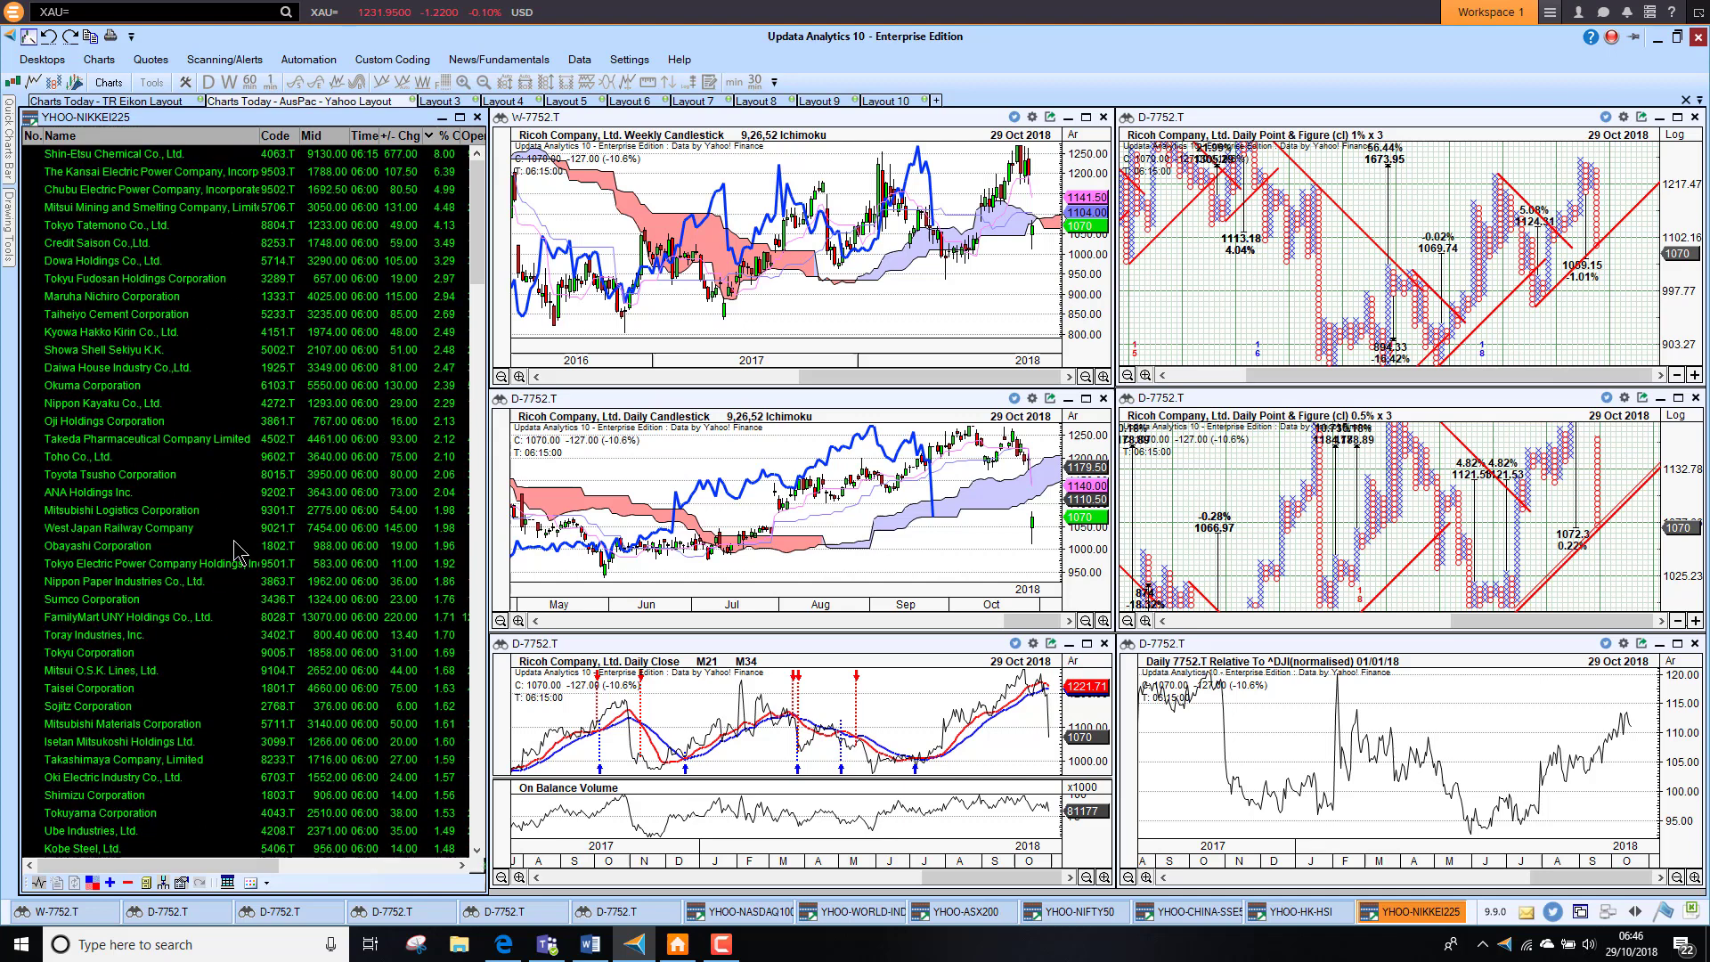